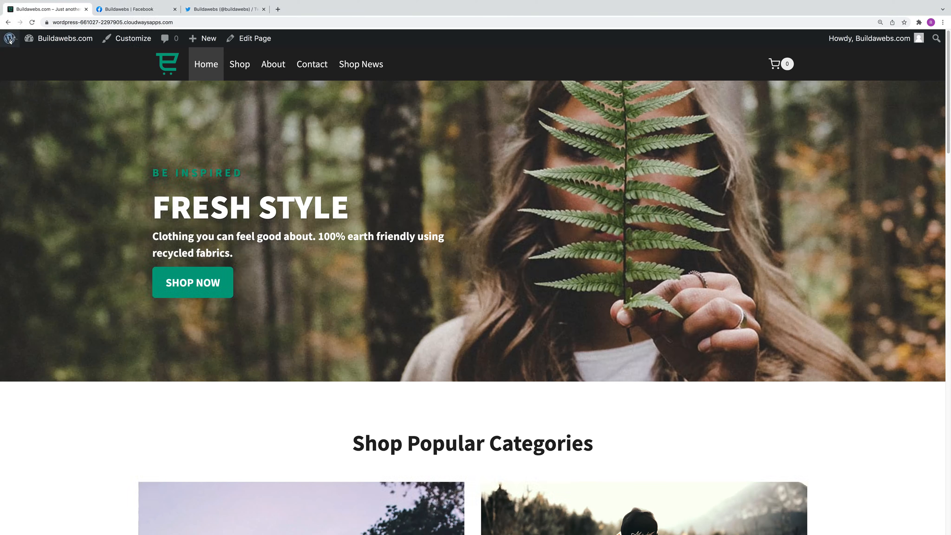
- Open the site's admin area and search the plugin directory for "addtoany"
{"action": "mouse_move", "coordinate": [10, 39]}
{"action": "left_click", "coordinate": [30, 57]}
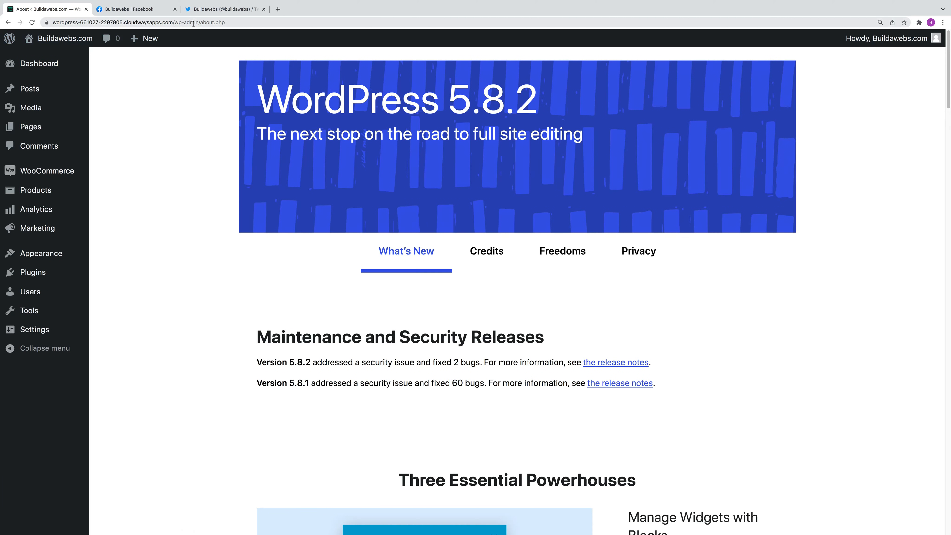
{"action": "mouse_move", "coordinate": [41, 273]}
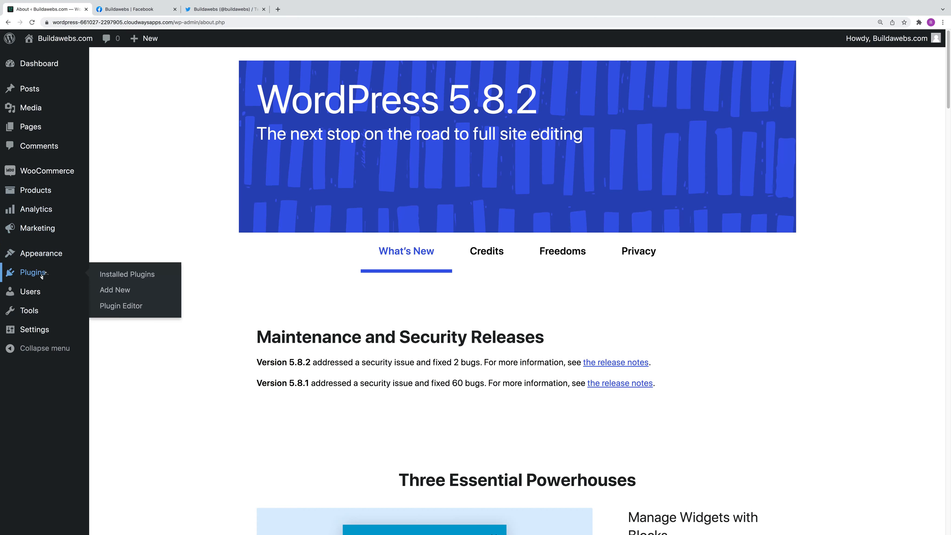
{"action": "left_click", "coordinate": [120, 290]}
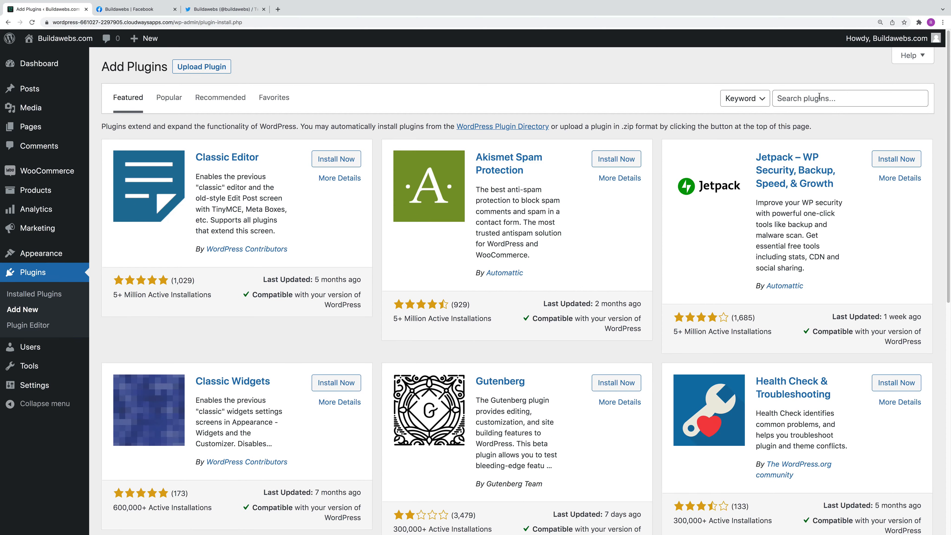
{"action": "left_click", "coordinate": [817, 97]}
{"action": "type", "text": "add"}
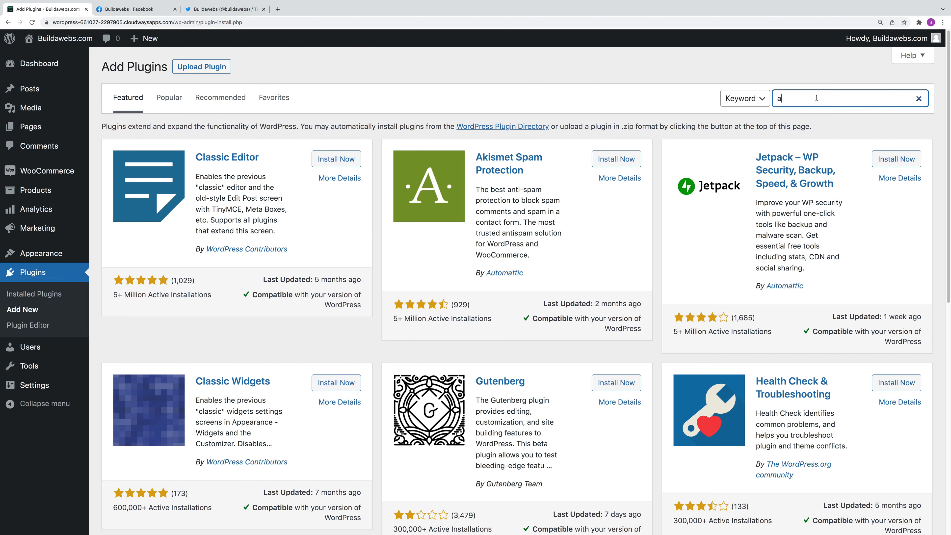
{"action": "type", "text": "toany"}
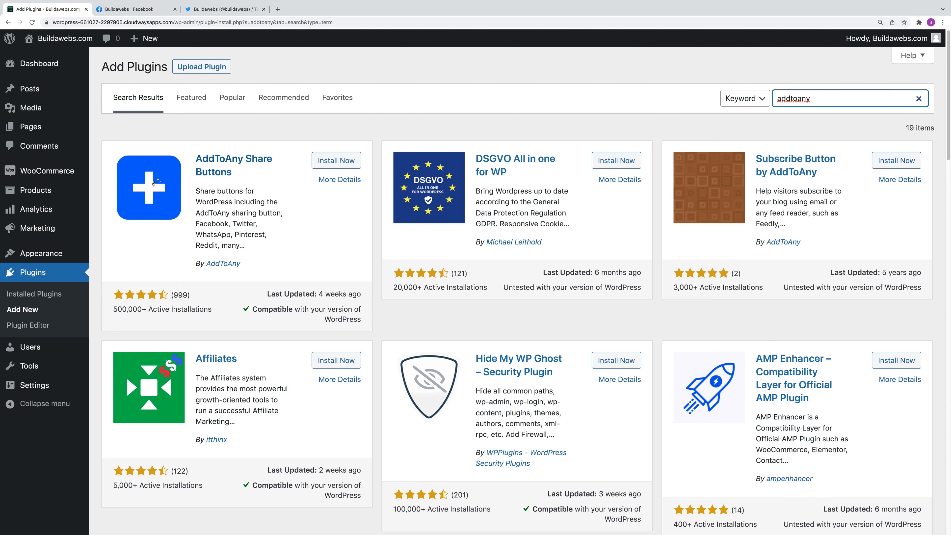
- Install and activate the AddToAny Share Buttons plugin, and dismiss its sharing settings notice
{"action": "left_click", "coordinate": [342, 165]}
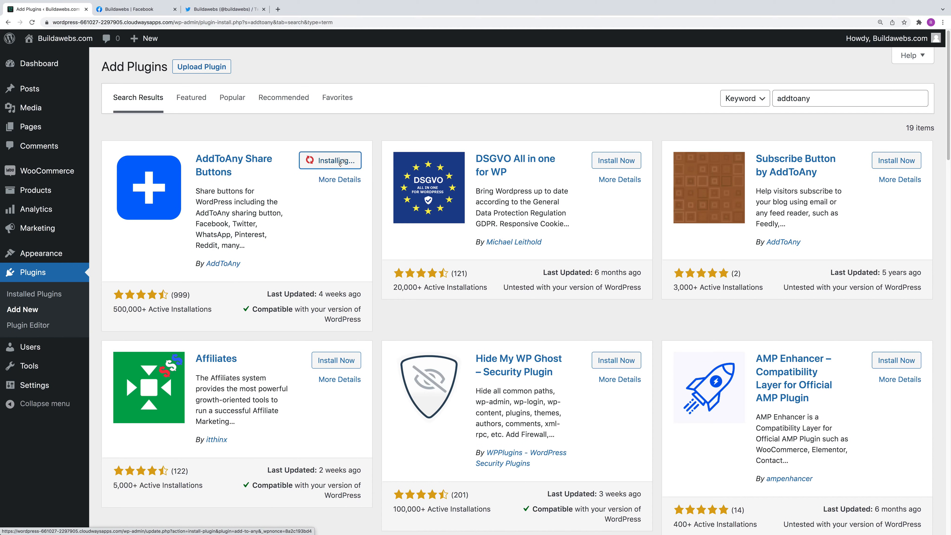
{"action": "left_click", "coordinate": [341, 161]}
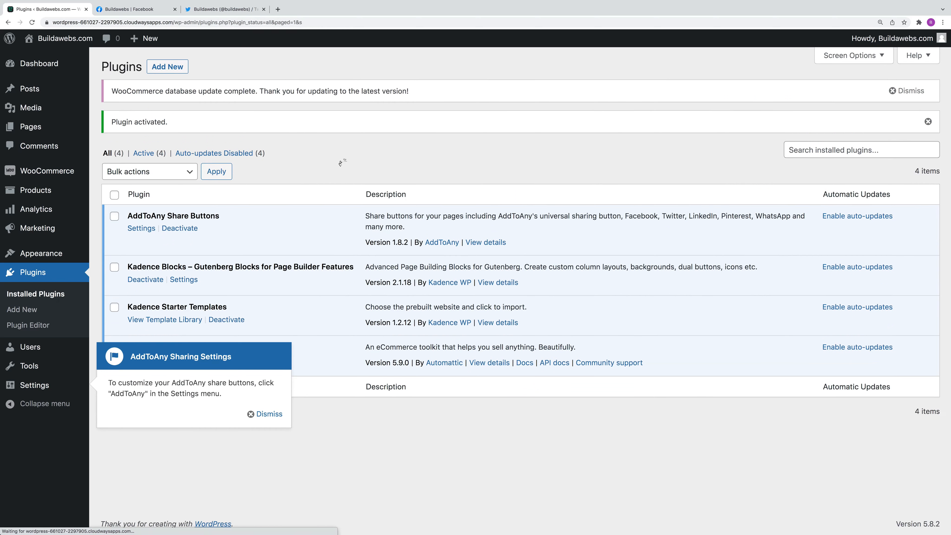
{"action": "left_click", "coordinate": [258, 413]}
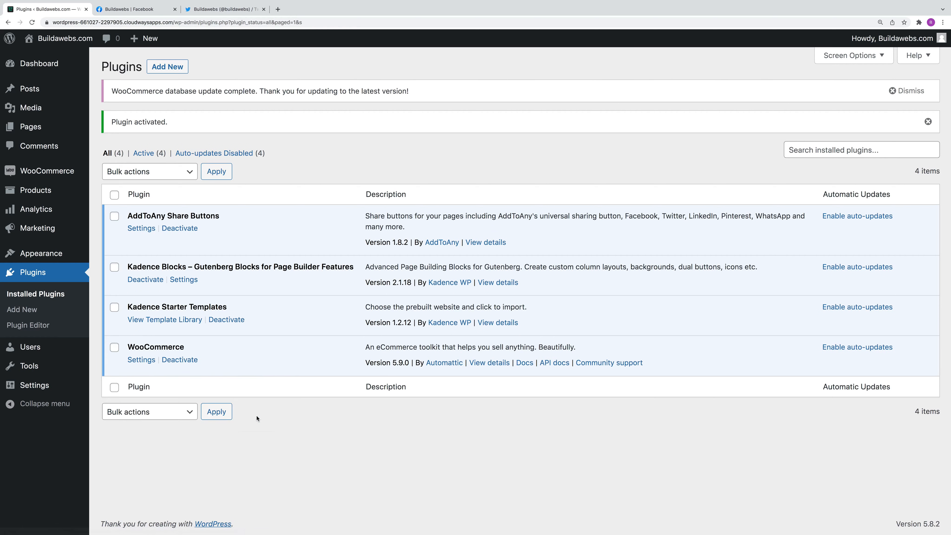
- Open the settings of AddToAny Share Buttons and load the live site in a separate browser tab
{"action": "left_click", "coordinate": [142, 228]}
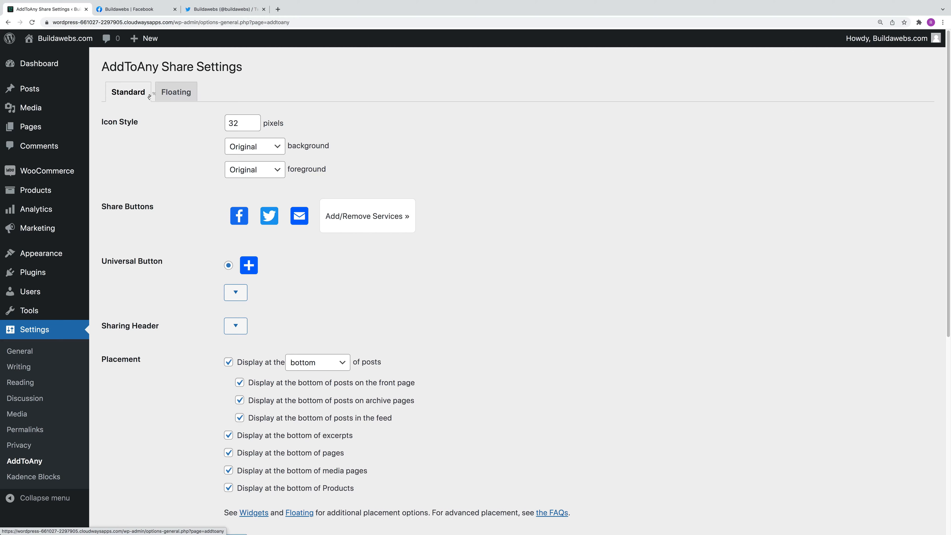
{"action": "right_click", "coordinate": [68, 40]}
{"action": "left_click", "coordinate": [74, 42]}
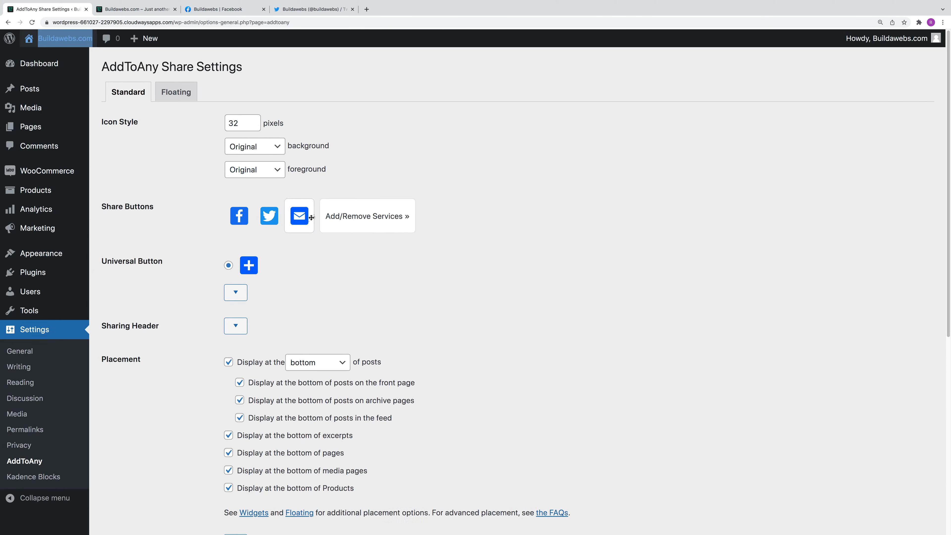
- Add Pinterest to the share button services, keeping Facebook, Twitter and Email selected
{"action": "left_click", "coordinate": [365, 219]}
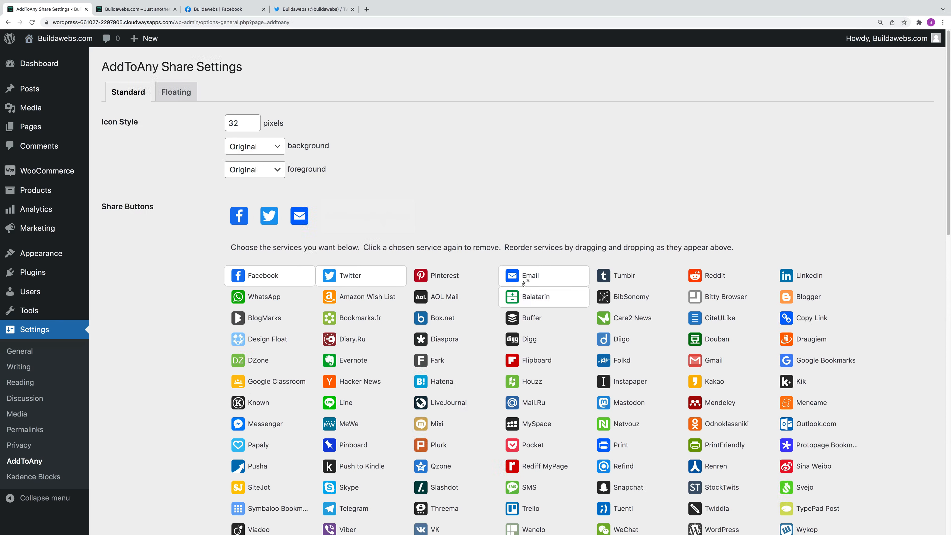
{"action": "left_click", "coordinate": [524, 277]}
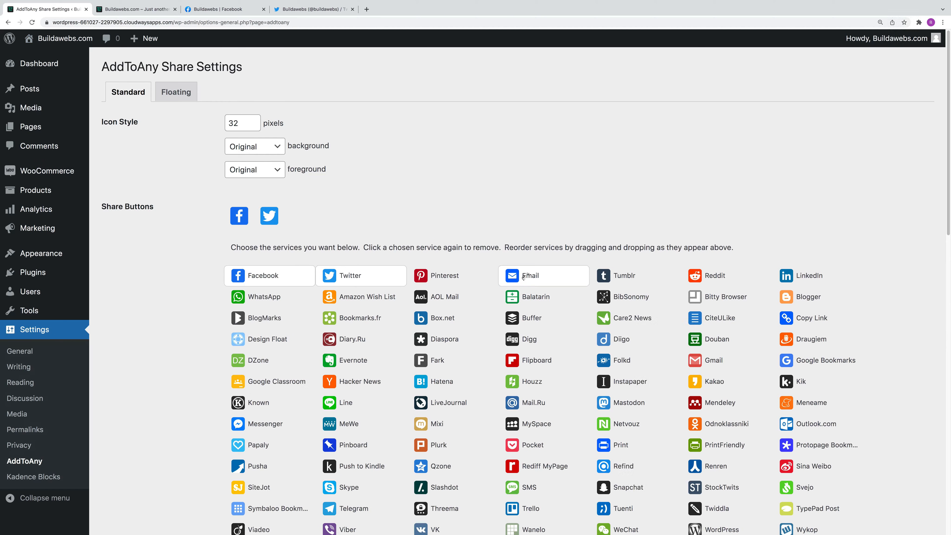
{"action": "left_click", "coordinate": [523, 276]}
{"action": "left_click", "coordinate": [452, 276]}
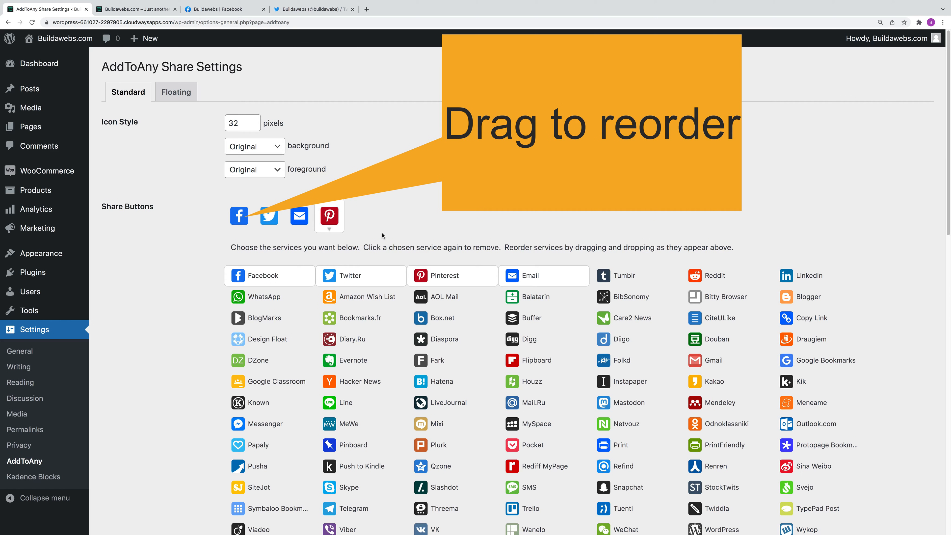
- Expand the Universal Button and Sharing Header sections to examine their options
{"action": "scroll", "coordinate": [512, 377], "scroll_direction": "down", "scroll_amount": 10}
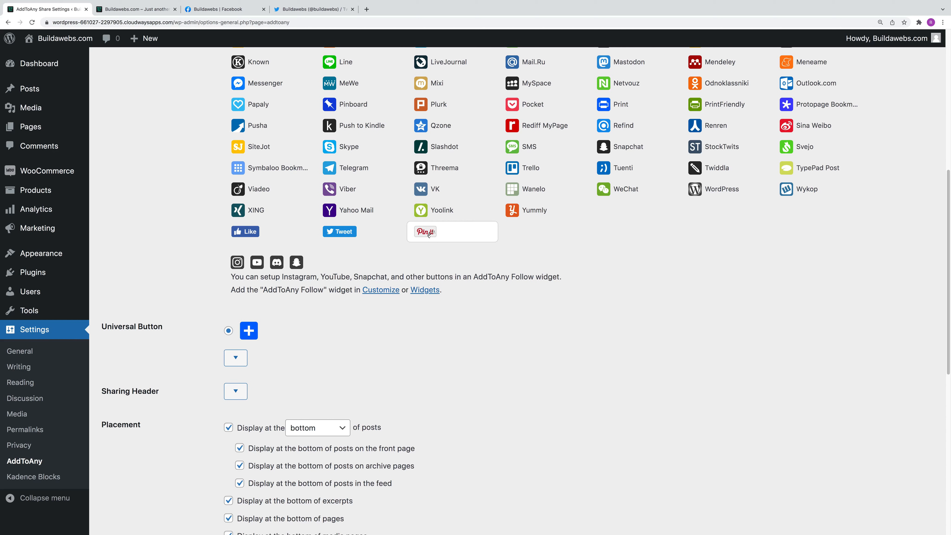
{"action": "scroll", "coordinate": [424, 332], "scroll_direction": "down", "scroll_amount": 1}
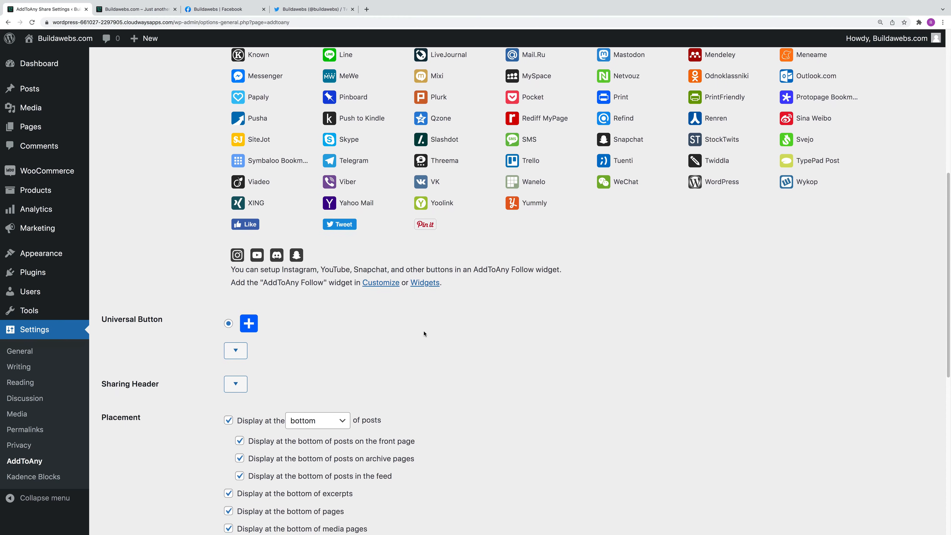
{"action": "scroll", "coordinate": [424, 333], "scroll_direction": "down", "scroll_amount": 1}
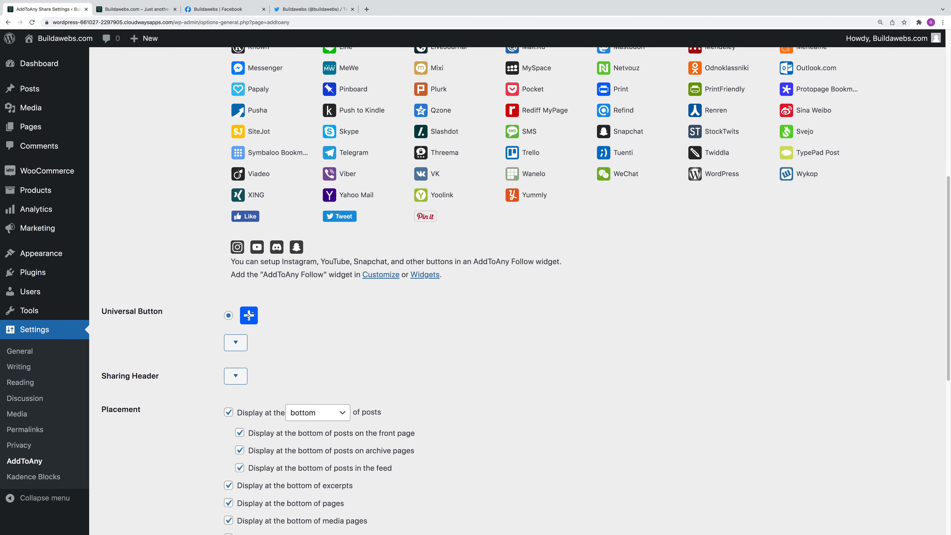
{"action": "left_click", "coordinate": [235, 342]}
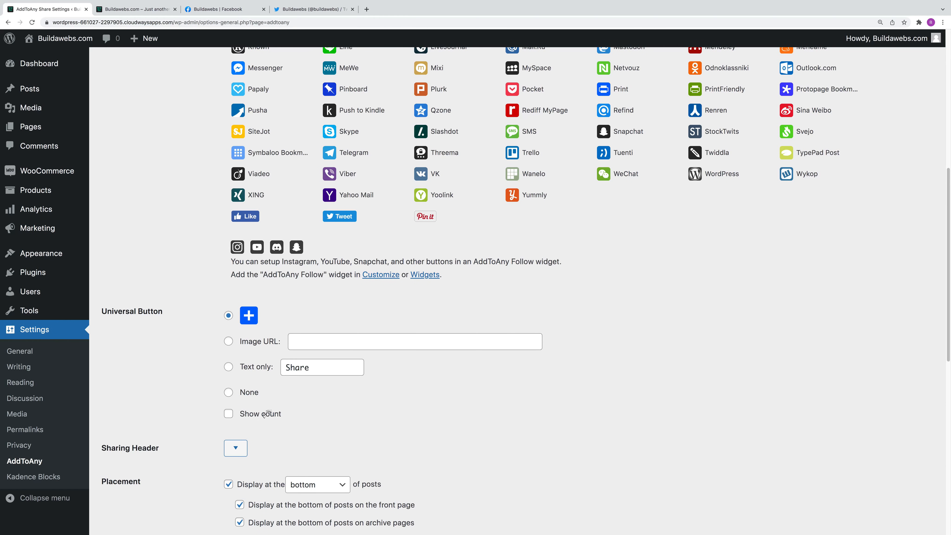
{"action": "scroll", "coordinate": [316, 386], "scroll_direction": "down", "scroll_amount": 2}
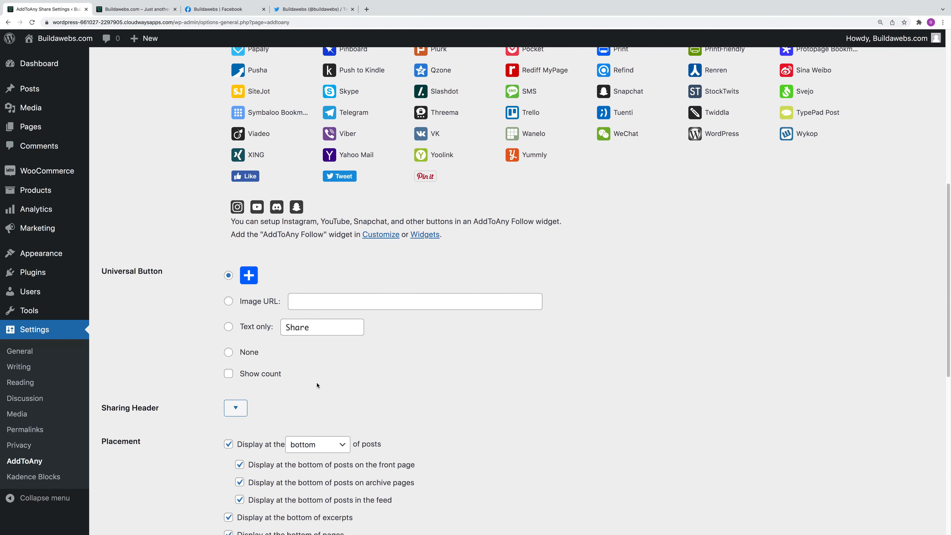
{"action": "scroll", "coordinate": [316, 379], "scroll_direction": "down", "scroll_amount": 10}
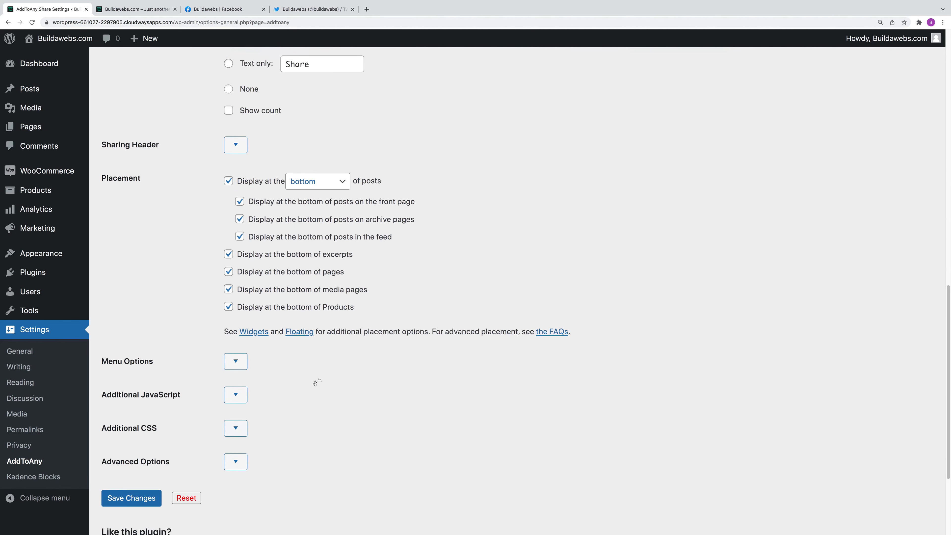
{"action": "scroll", "coordinate": [314, 380], "scroll_direction": "up", "scroll_amount": 1}
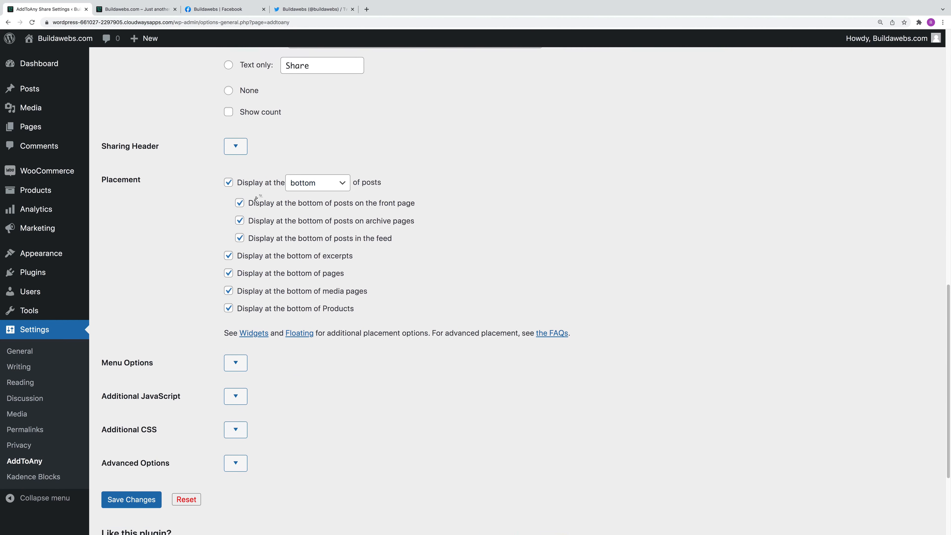
{"action": "left_click", "coordinate": [236, 146]}
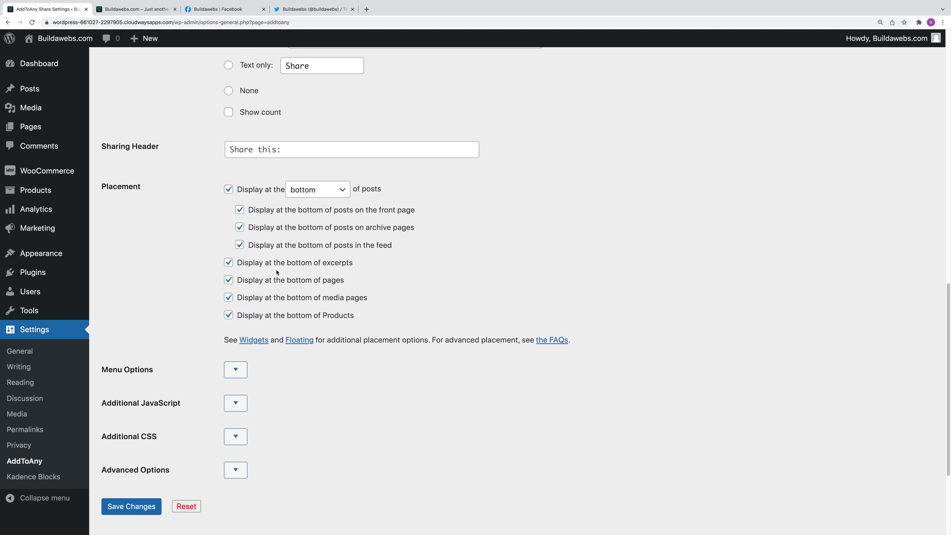
- Disable share button display at the bottom of pages and media pages, reveal the Menu Options setting, and save the changes
{"action": "left_click", "coordinate": [229, 280]}
{"action": "left_click", "coordinate": [228, 298]}
{"action": "scroll", "coordinate": [337, 322], "scroll_direction": "down", "scroll_amount": 1}
{"action": "left_click", "coordinate": [243, 364]}
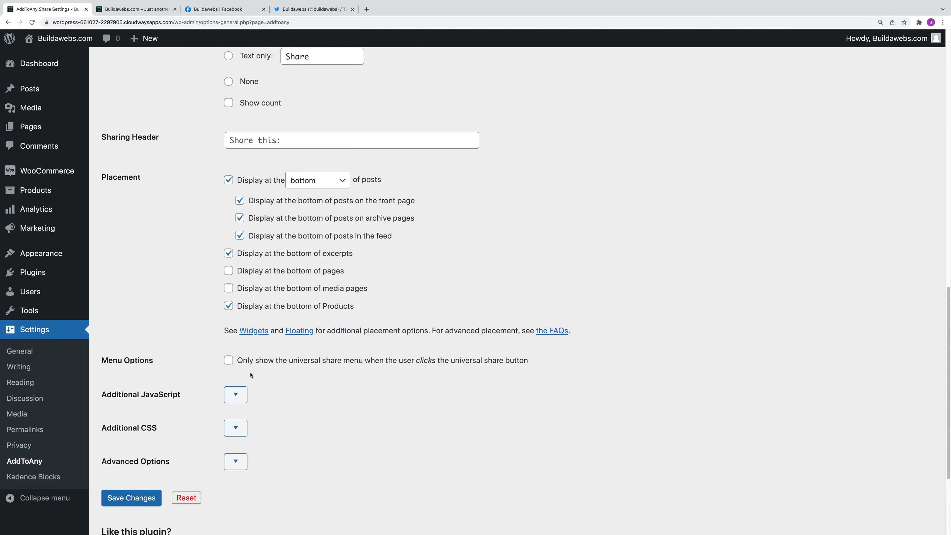
{"action": "scroll", "coordinate": [358, 396], "scroll_direction": "down", "scroll_amount": 3}
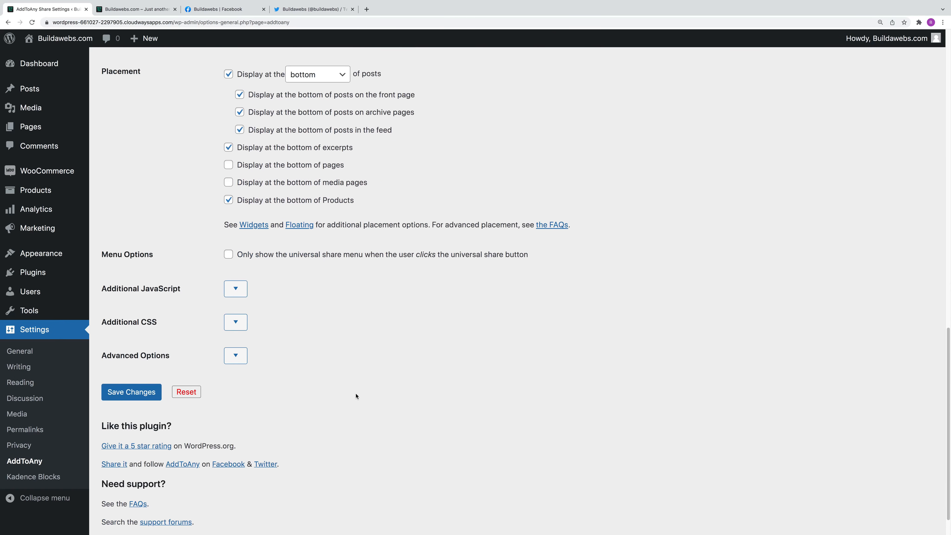
{"action": "left_click", "coordinate": [147, 395]}
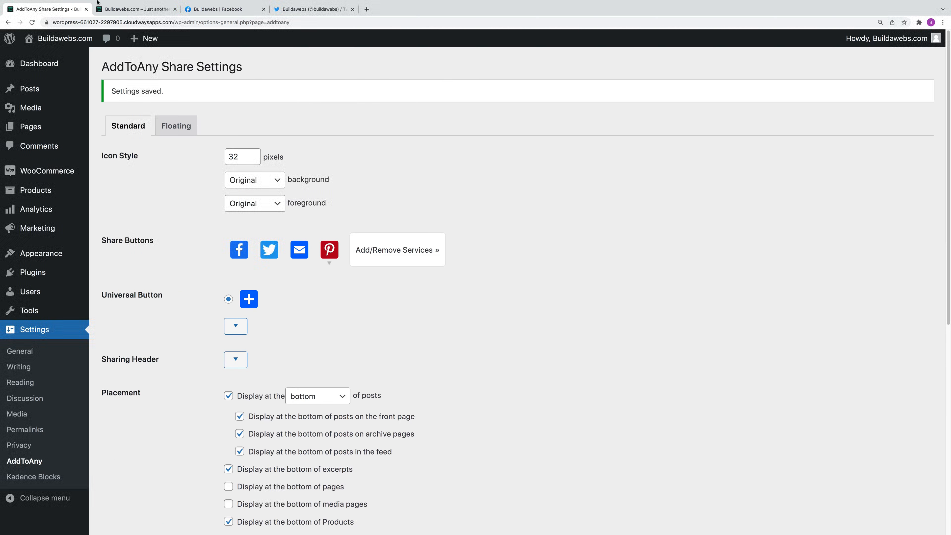
- On the live site, refresh the Shop News page and open the "Checkout with Apple Pay" post
{"action": "left_click", "coordinate": [131, 10]}
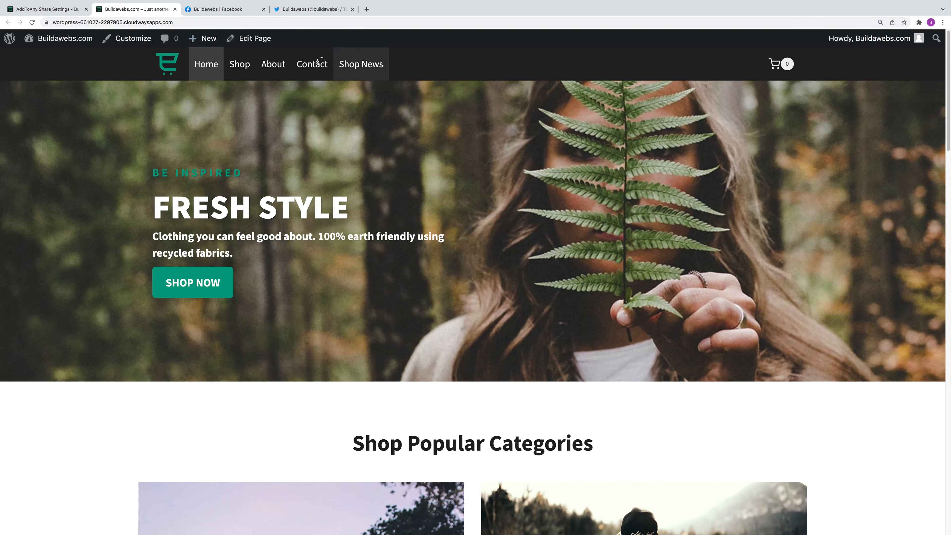
{"action": "left_click", "coordinate": [365, 66]}
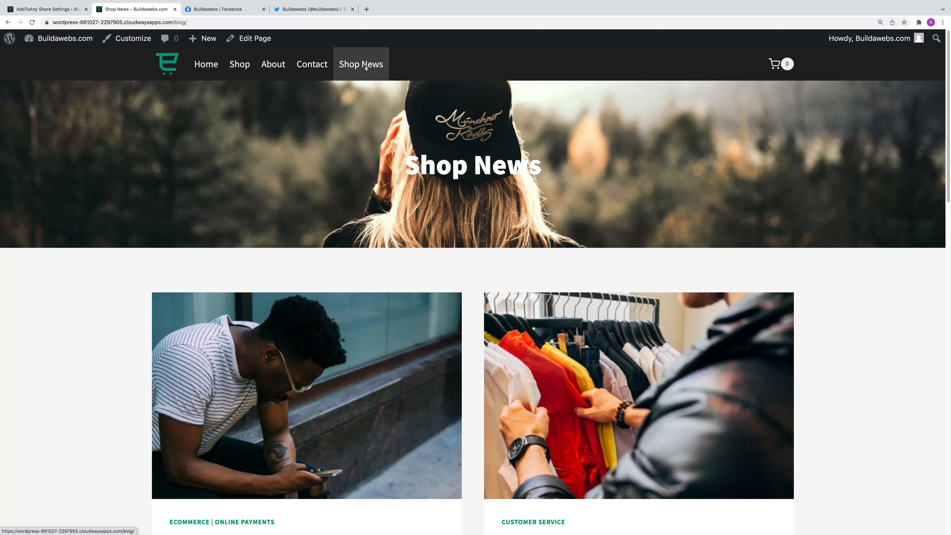
{"action": "scroll", "coordinate": [323, 259], "scroll_direction": "down", "scroll_amount": 2}
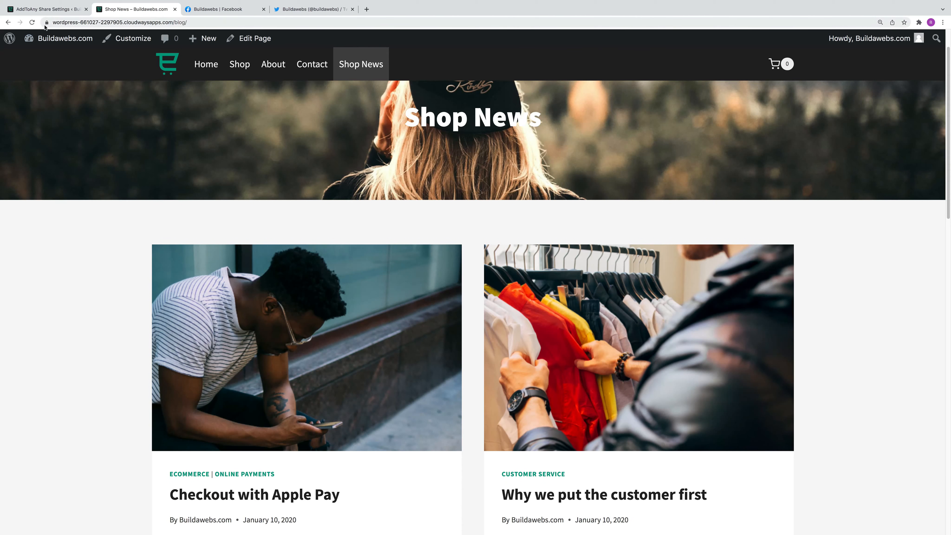
{"action": "left_click", "coordinate": [33, 23]}
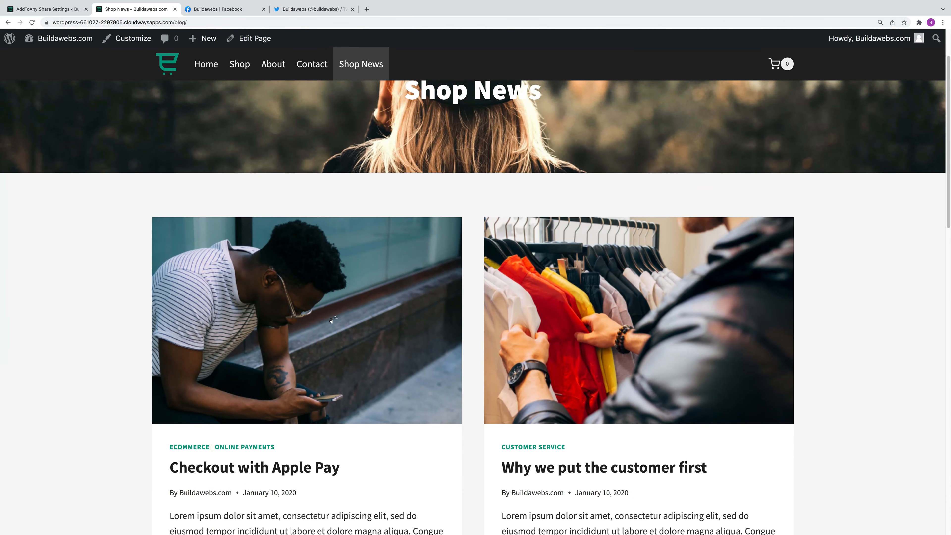
{"action": "left_click", "coordinate": [331, 320]}
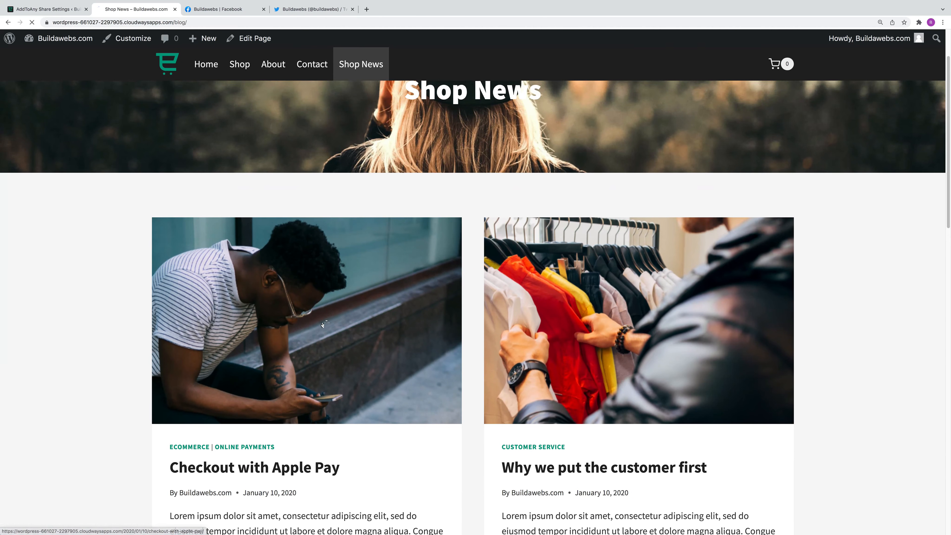
- Examine the share buttons below the post, including the universal share menu, and test Facebook sharing without posting, closing its share page
{"action": "scroll", "coordinate": [482, 391], "scroll_direction": "down", "scroll_amount": 15}
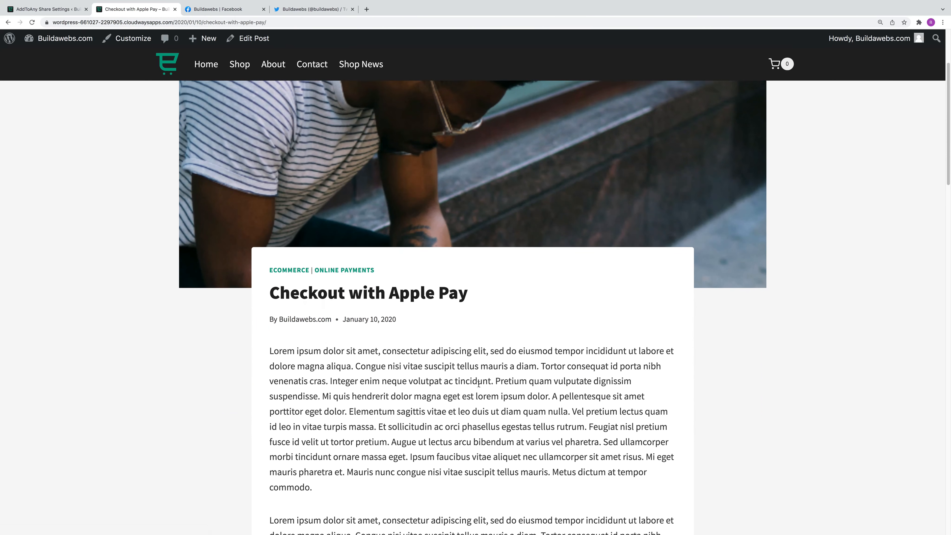
{"action": "scroll", "coordinate": [464, 378], "scroll_direction": "down", "scroll_amount": 3}
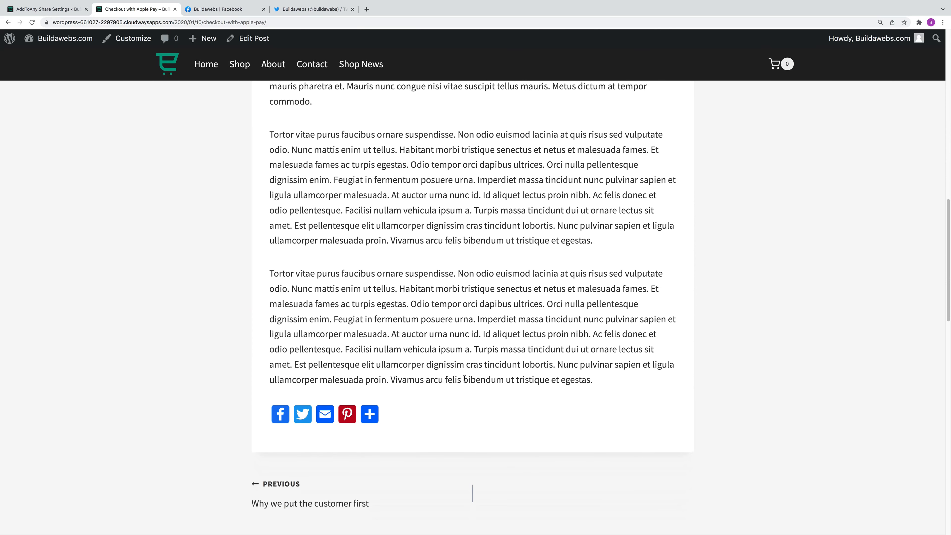
{"action": "mouse_move", "coordinate": [369, 415]}
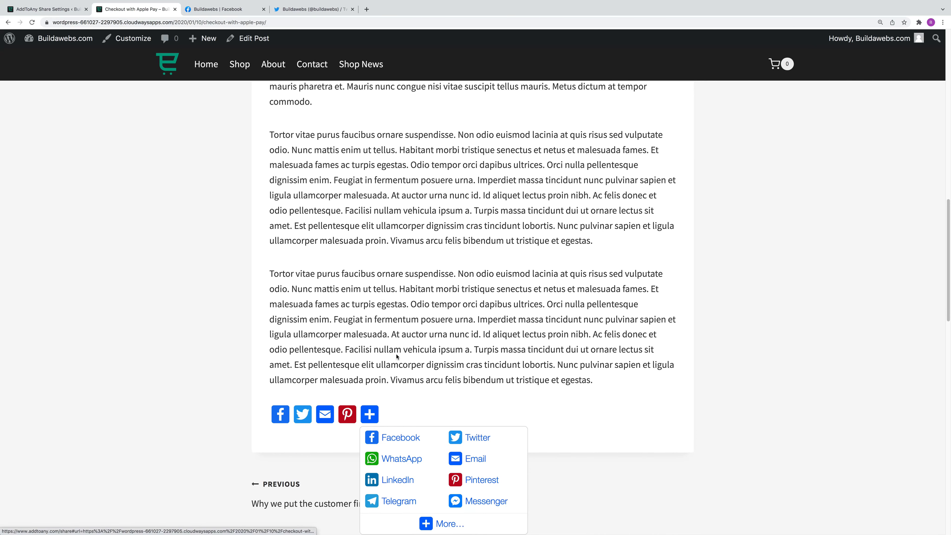
{"action": "left_click", "coordinate": [281, 415]}
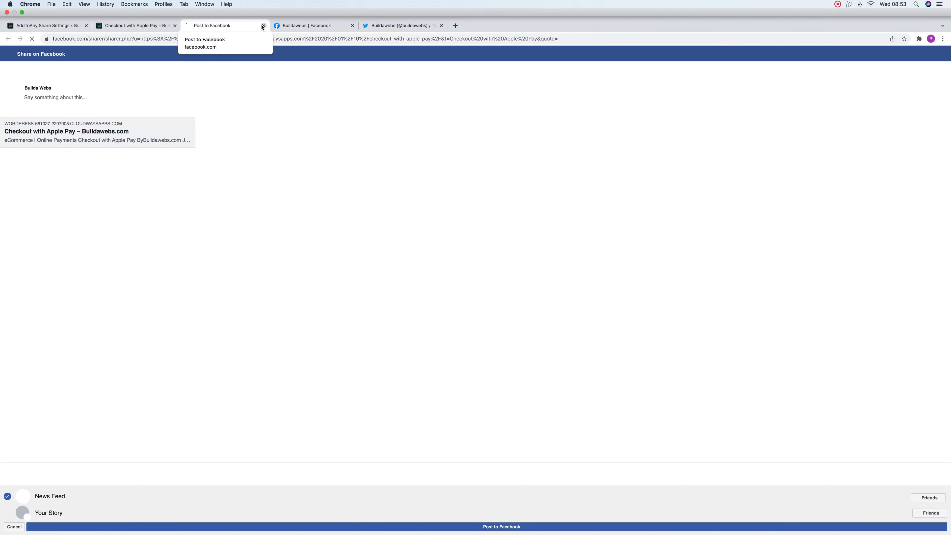
{"action": "left_click", "coordinate": [264, 25]}
{"action": "scroll", "coordinate": [457, 372], "scroll_direction": "down", "scroll_amount": 6}
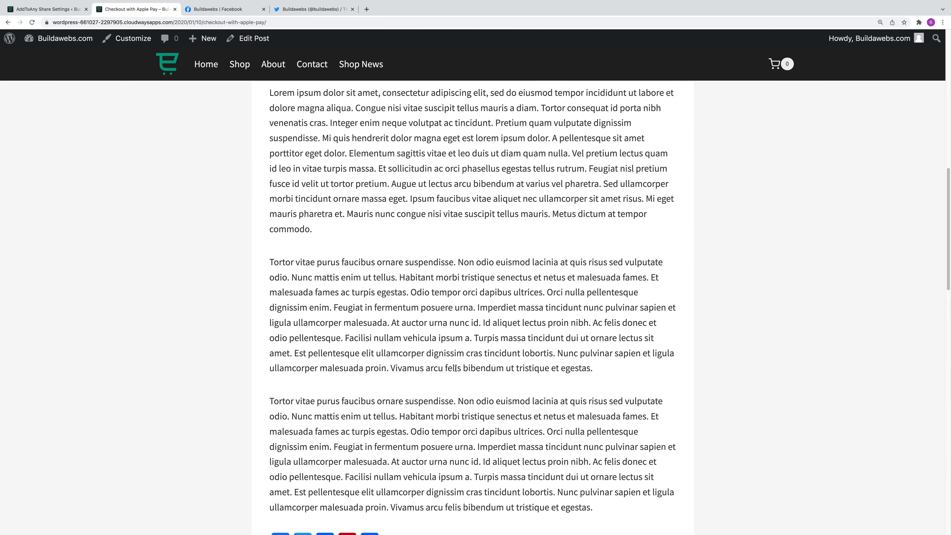
{"action": "scroll", "coordinate": [454, 368], "scroll_direction": "up", "scroll_amount": 15}
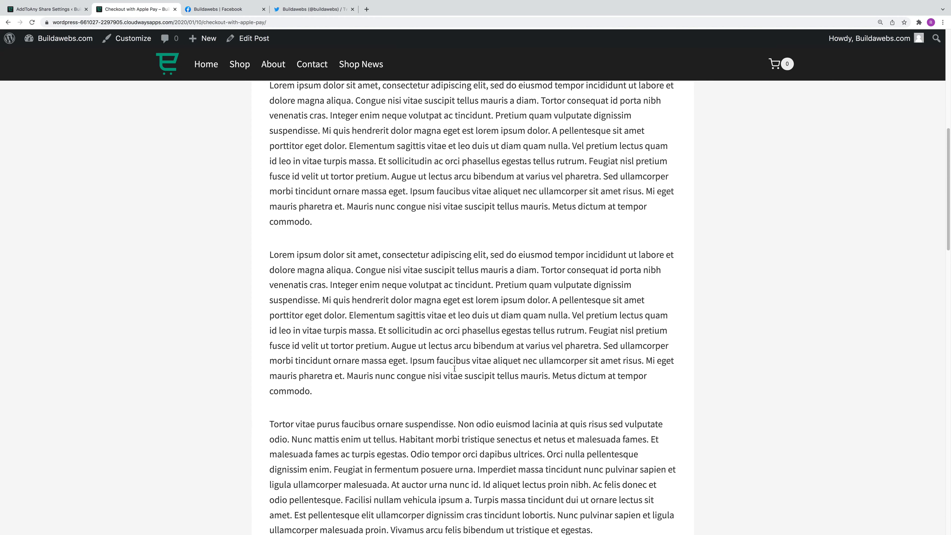
- Open the Album product from the live site's Shop page to examine its share buttons
{"action": "left_click", "coordinate": [242, 65]}
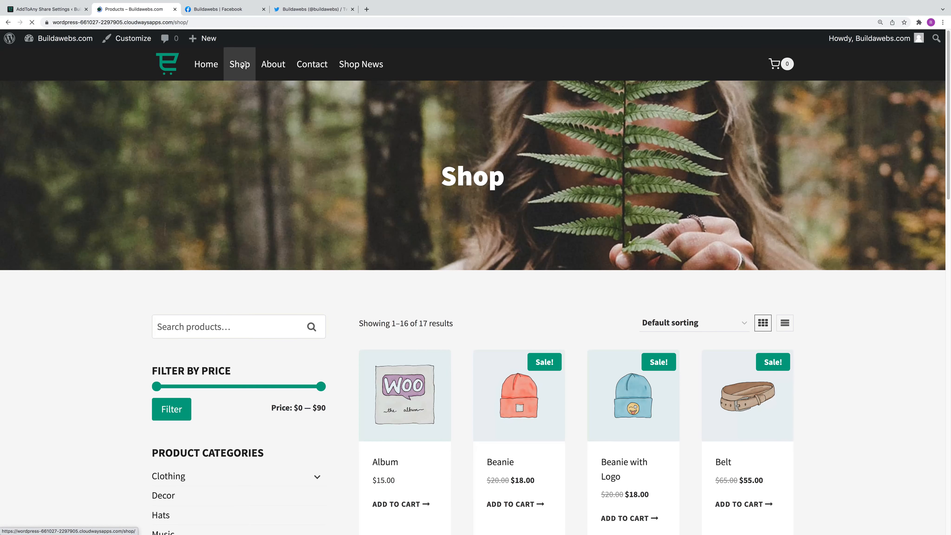
{"action": "left_click", "coordinate": [420, 405]}
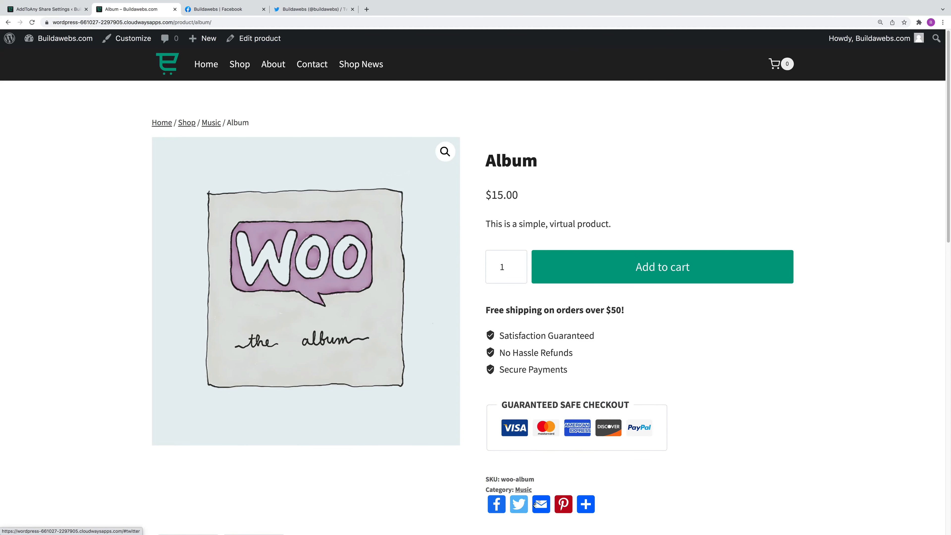
- In the AddToAny settings, enable share button display at the bottom of pages and media pages, and save the changes
{"action": "left_click", "coordinate": [45, 9]}
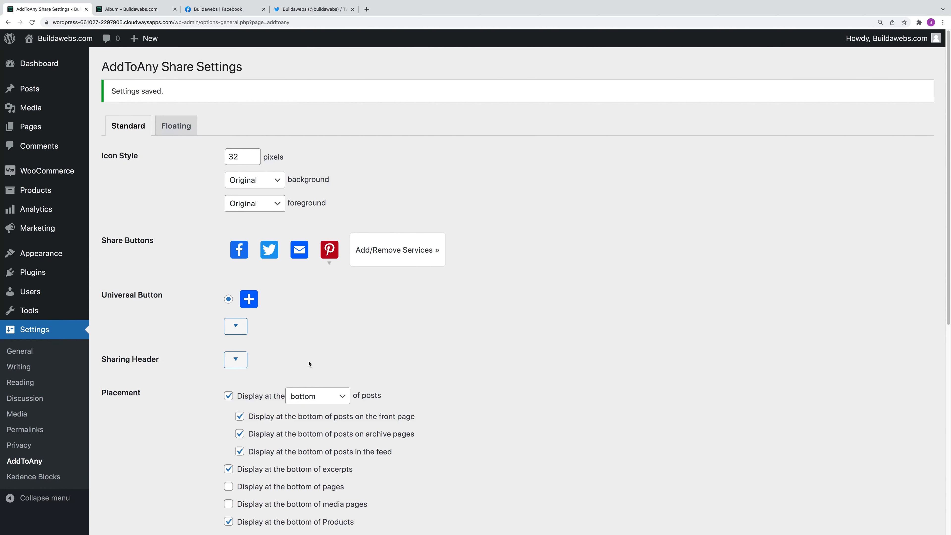
{"action": "scroll", "coordinate": [324, 361], "scroll_direction": "down", "scroll_amount": 3}
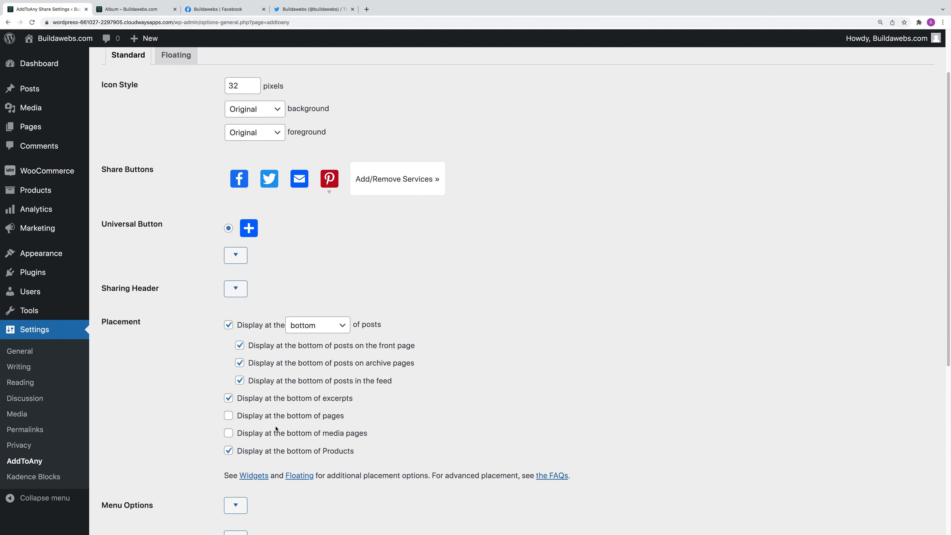
{"action": "left_click", "coordinate": [228, 416]}
{"action": "left_click", "coordinate": [228, 433]}
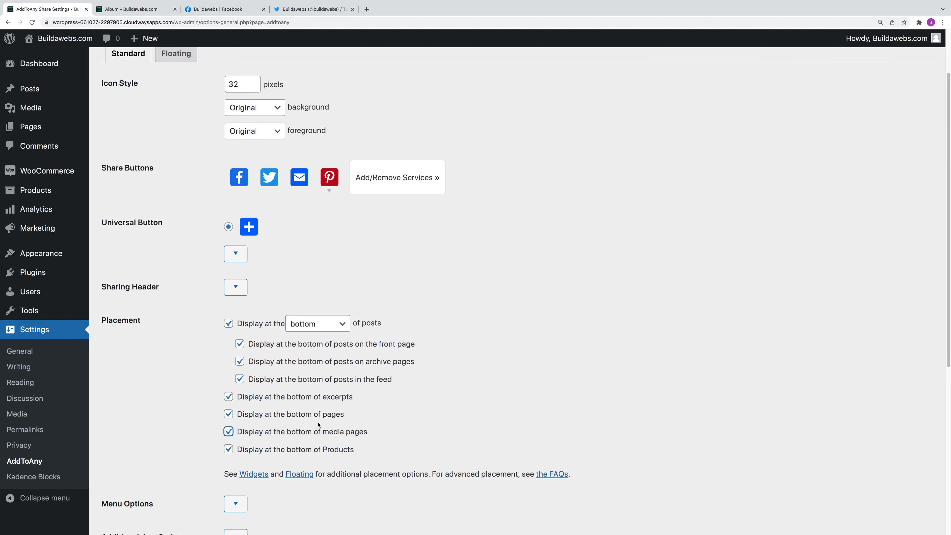
{"action": "scroll", "coordinate": [313, 423], "scroll_direction": "down", "scroll_amount": 7}
{"action": "left_click", "coordinate": [113, 355]}
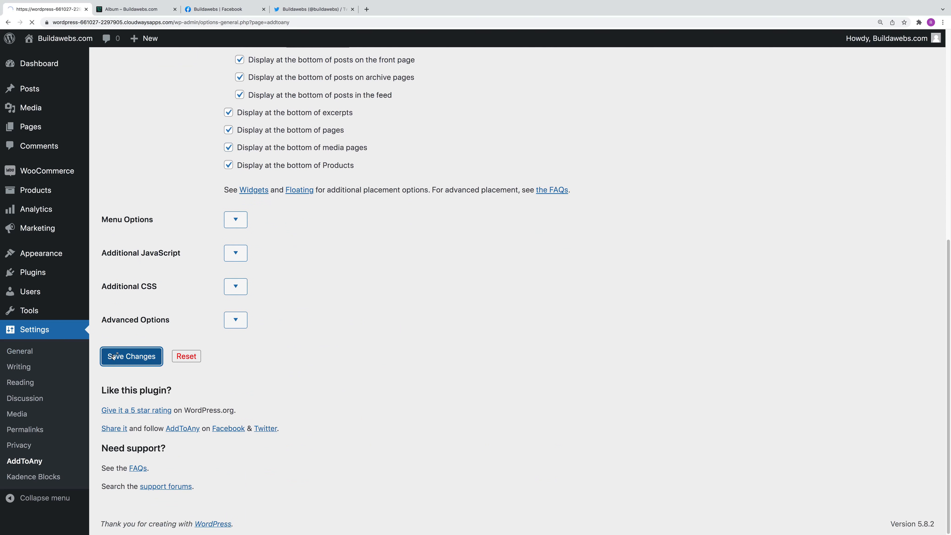
- On the live site, open the Home page and examine the share buttons above its footer
{"action": "left_click", "coordinate": [124, 9]}
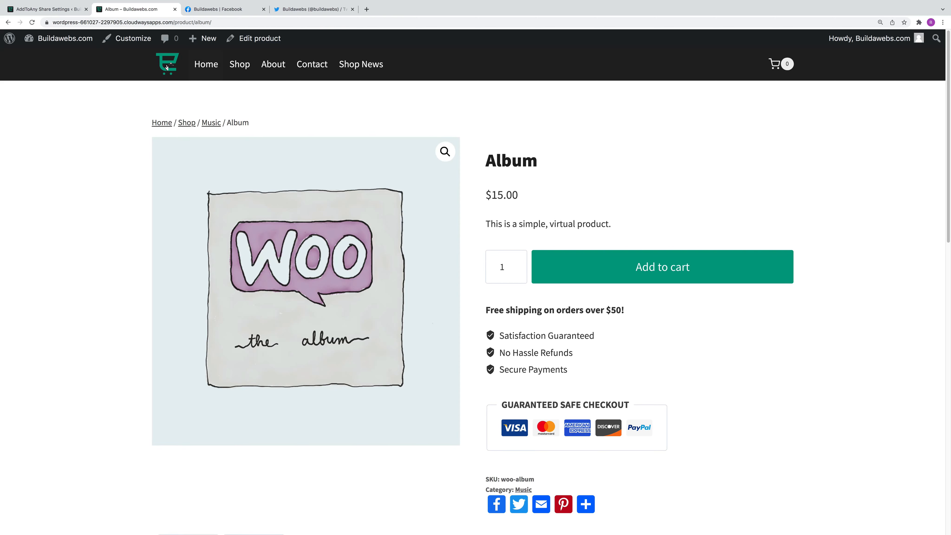
{"action": "left_click", "coordinate": [202, 66]}
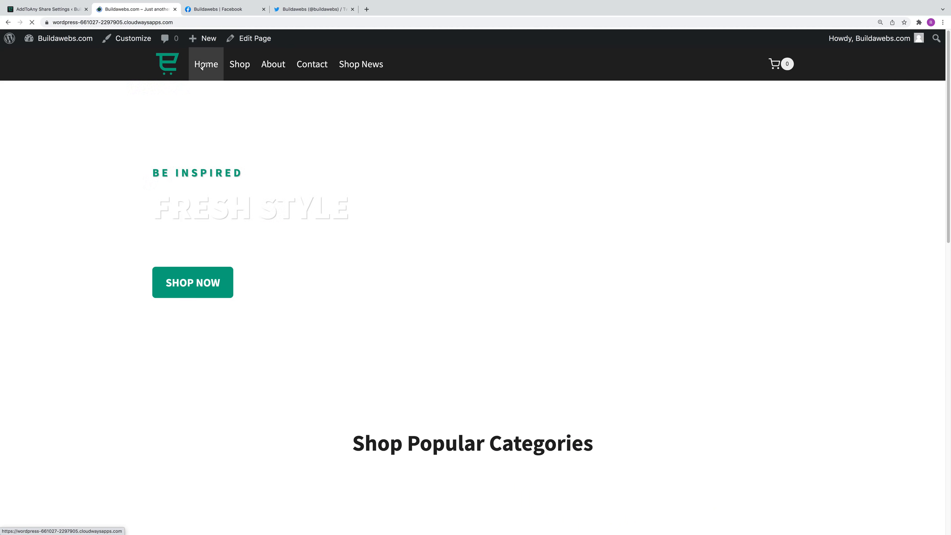
{"action": "scroll", "coordinate": [324, 155], "scroll_direction": "down", "scroll_amount": 15}
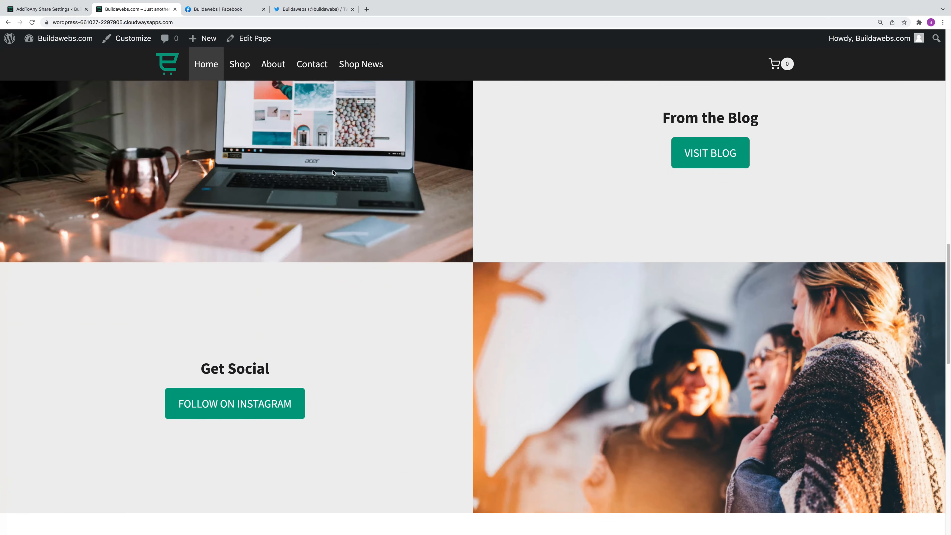
{"action": "scroll", "coordinate": [333, 169], "scroll_direction": "down", "scroll_amount": 6}
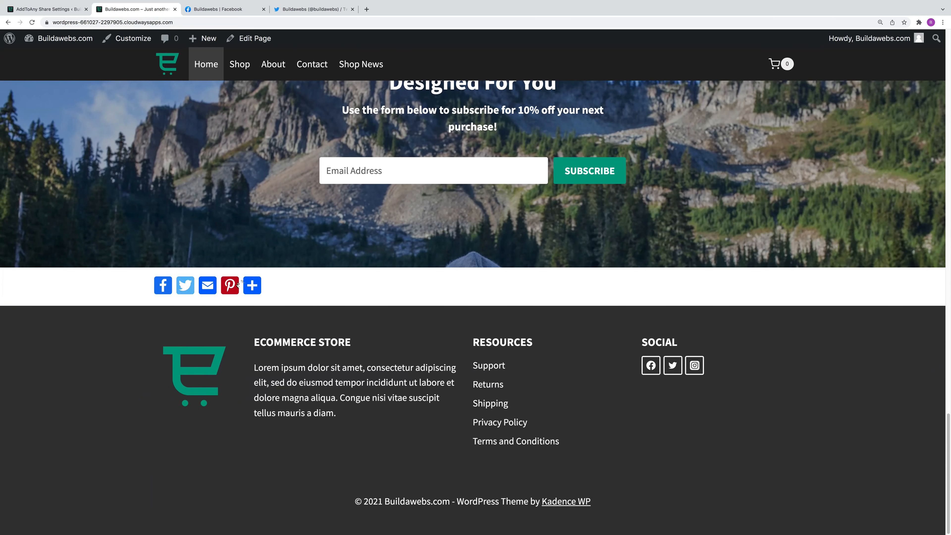
{"action": "scroll", "coordinate": [371, 278], "scroll_direction": "up", "scroll_amount": 10}
{"action": "scroll", "coordinate": [371, 278], "scroll_direction": "up", "scroll_amount": 10}
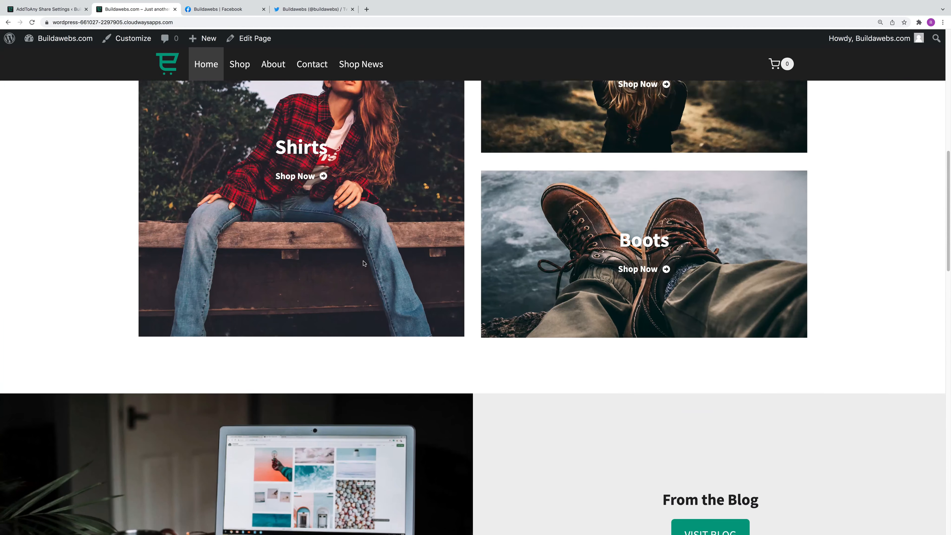
- Open the Shop News page and examine the share buttons under "Checkout with Apple Pay", including the universal share menu and its full service list
{"action": "left_click", "coordinate": [362, 64]}
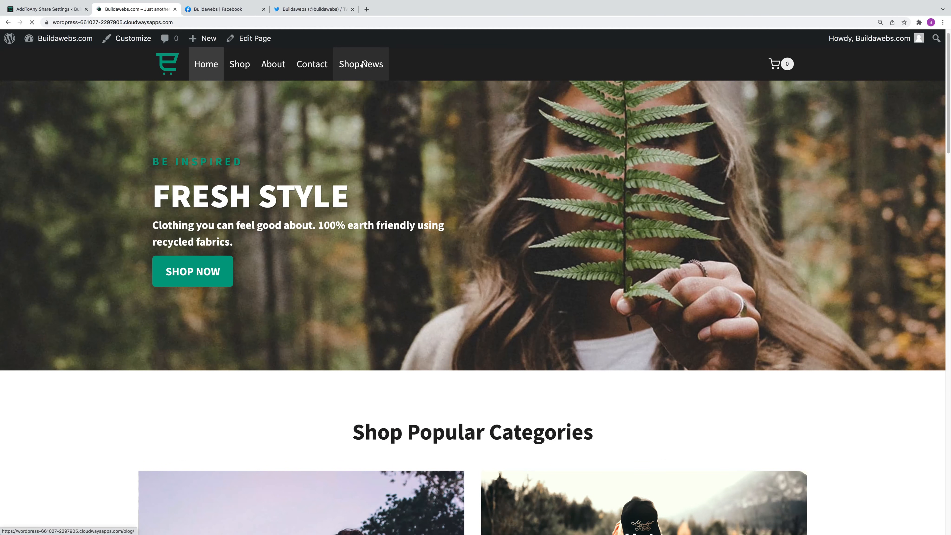
{"action": "scroll", "coordinate": [407, 205], "scroll_direction": "down", "scroll_amount": 5}
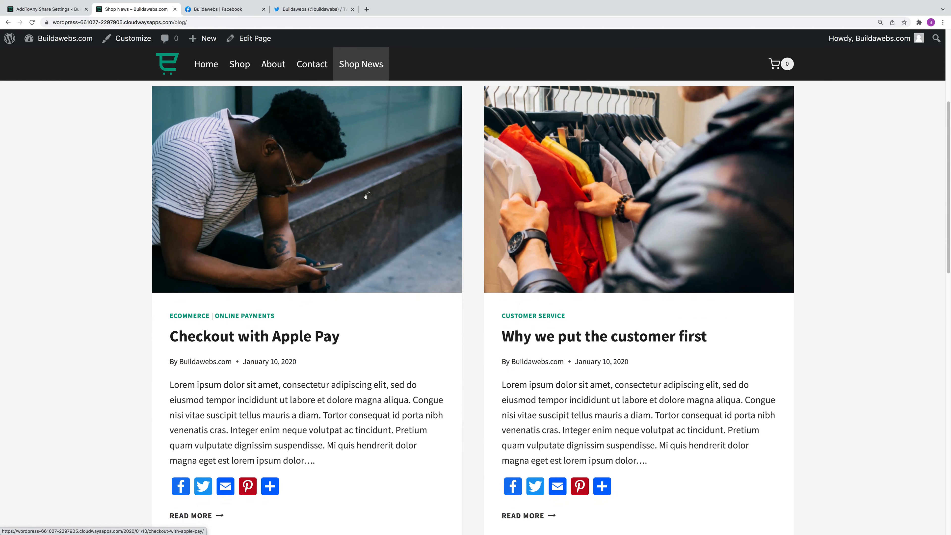
{"action": "scroll", "coordinate": [404, 289], "scroll_direction": "down", "scroll_amount": 1}
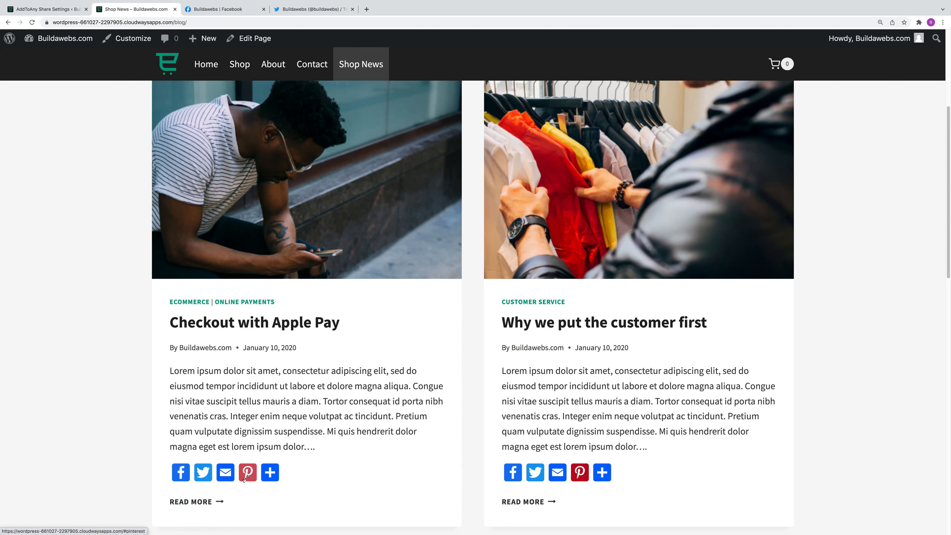
{"action": "mouse_move", "coordinate": [261, 477]}
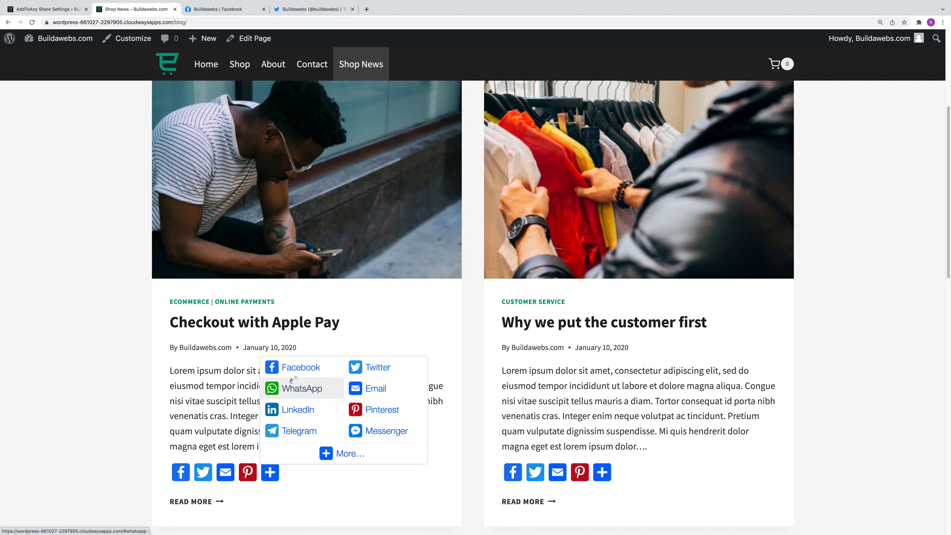
{"action": "left_click", "coordinate": [327, 453]}
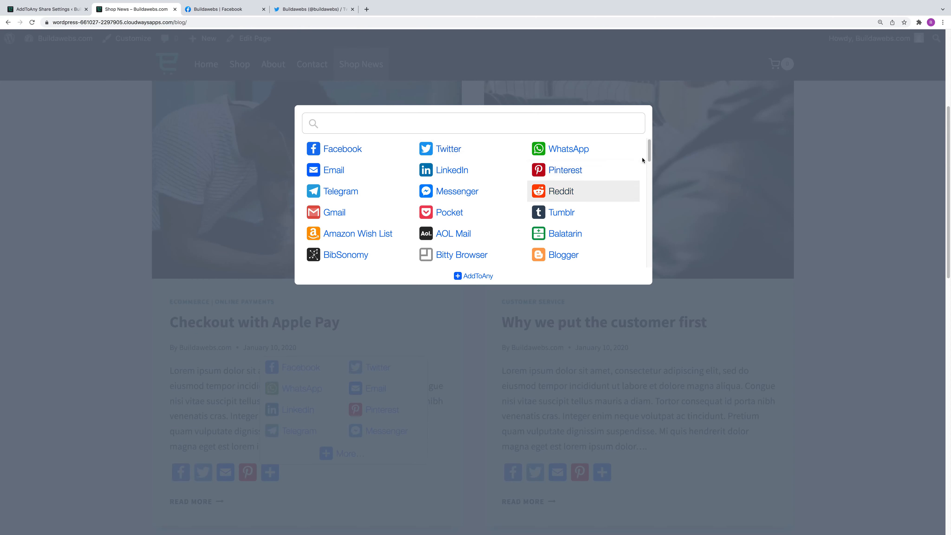
{"action": "scroll", "coordinate": [643, 168], "scroll_direction": "down", "scroll_amount": 10}
{"action": "scroll", "coordinate": [635, 255], "scroll_direction": "down", "scroll_amount": 6}
{"action": "scroll", "coordinate": [632, 265], "scroll_direction": "up", "scroll_amount": 15}
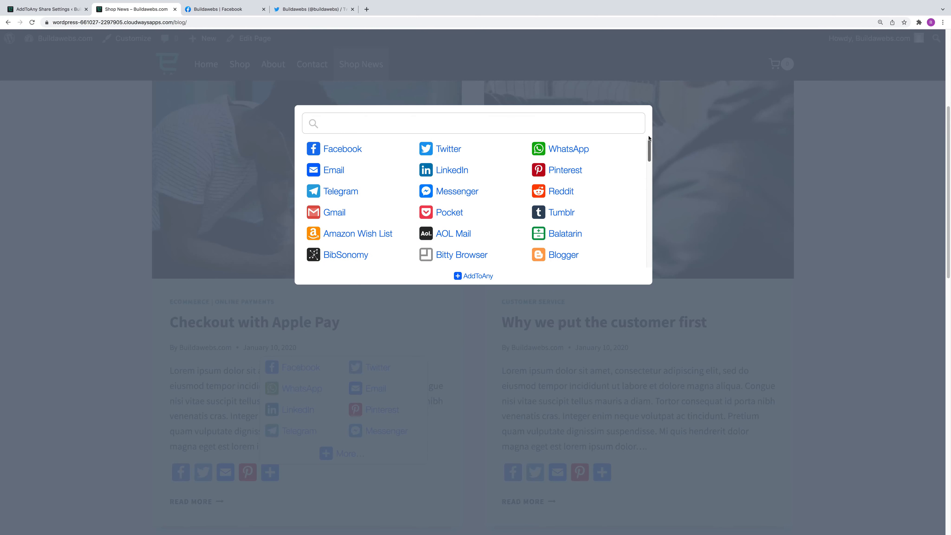
{"action": "left_click", "coordinate": [834, 249]}
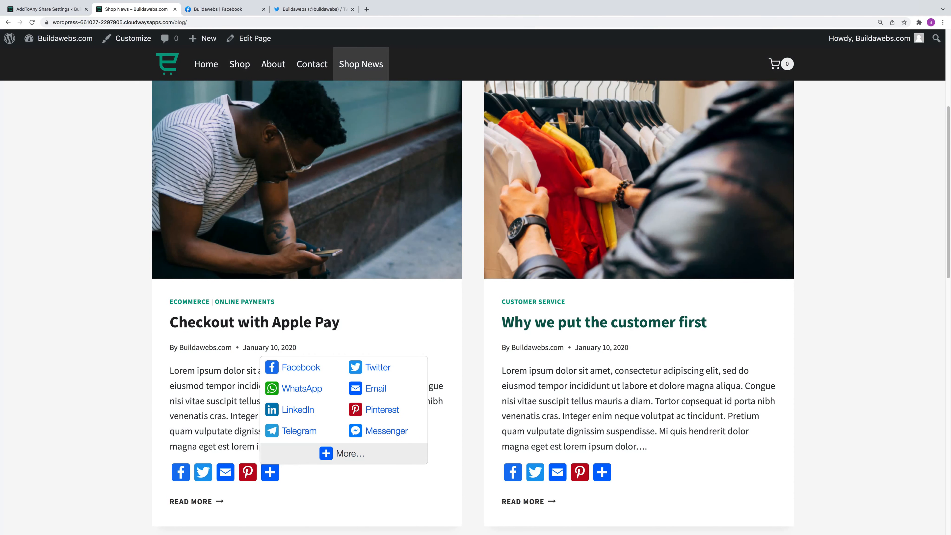
{"action": "left_click", "coordinate": [819, 353]}
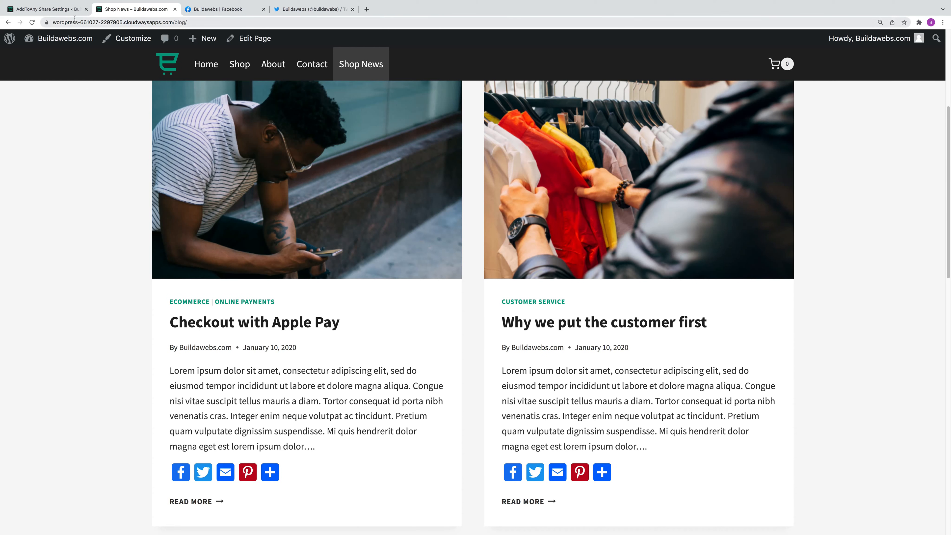
- In the AddToAny Floating settings, set the vertical buttons' placement to Left docked and review their responsiveness, position, offset and icon size options
{"action": "left_click", "coordinate": [62, 9]}
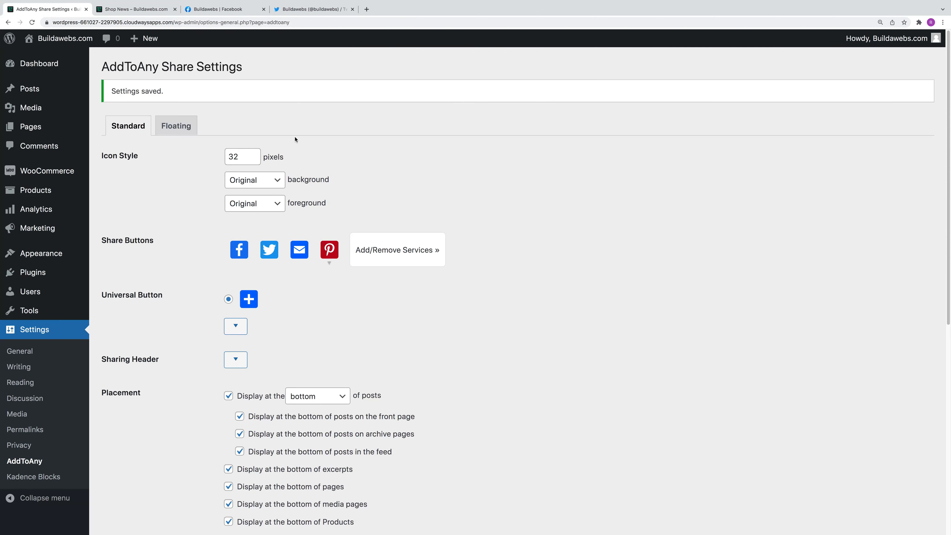
{"action": "left_click", "coordinate": [178, 132]}
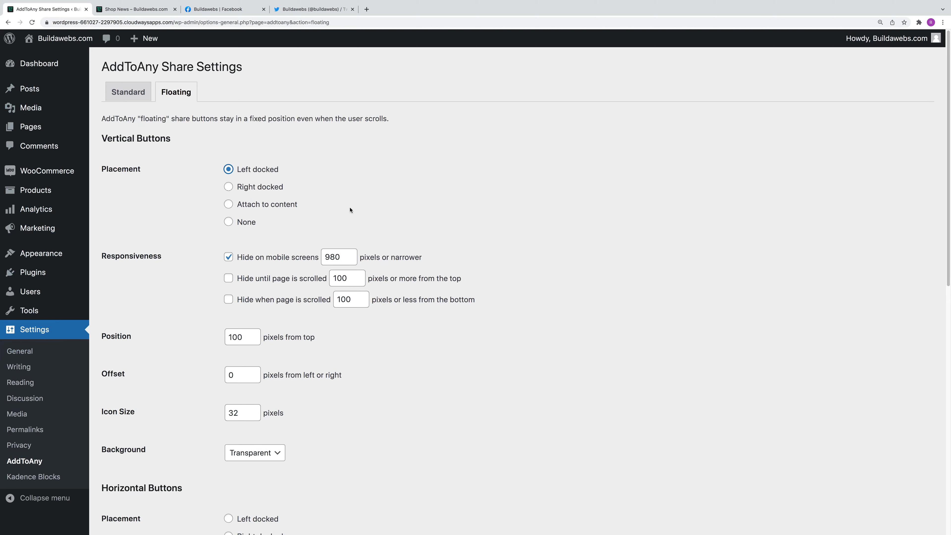
{"action": "scroll", "coordinate": [384, 263], "scroll_direction": "down", "scroll_amount": 2}
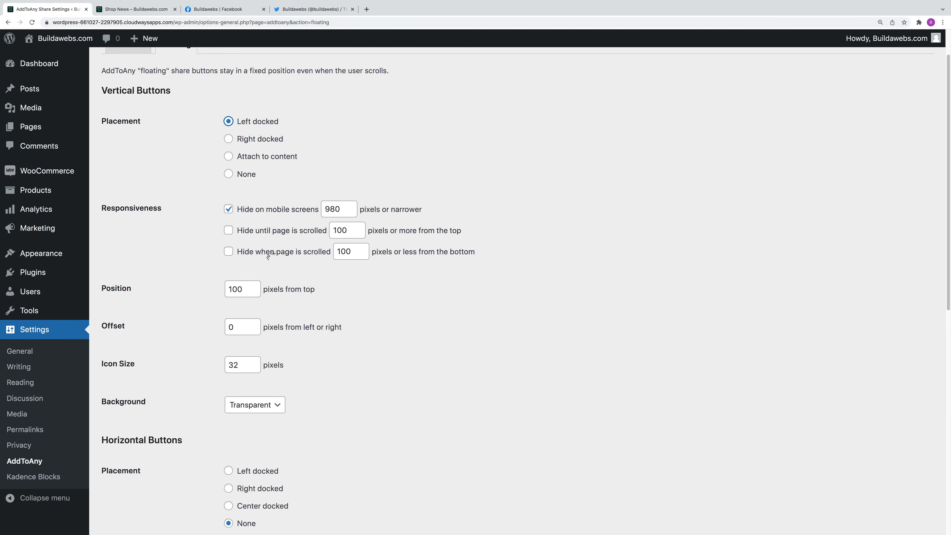
{"action": "left_click", "coordinate": [248, 289]}
{"action": "scroll", "coordinate": [309, 352], "scroll_direction": "up", "scroll_amount": 1}
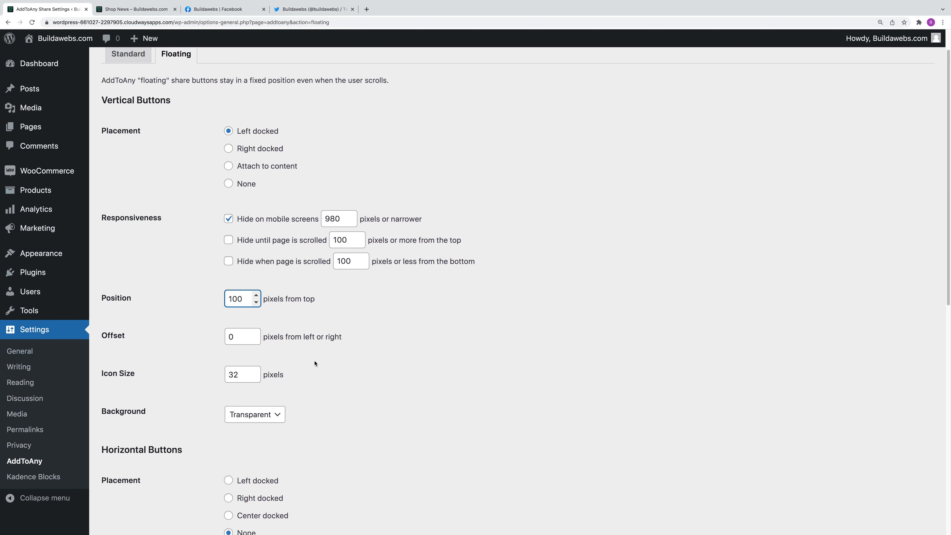
{"action": "scroll", "coordinate": [324, 382], "scroll_direction": "down", "scroll_amount": 2}
{"action": "scroll", "coordinate": [330, 354], "scroll_direction": "down", "scroll_amount": 2}
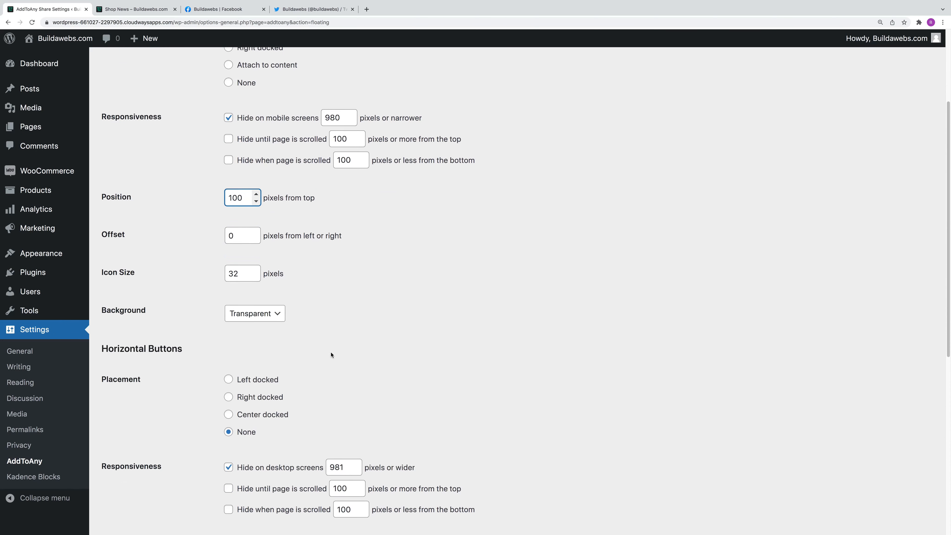
- Set the floating horizontal buttons' placement to Center docked and save the changes
{"action": "scroll", "coordinate": [332, 342], "scroll_direction": "down", "scroll_amount": 4}
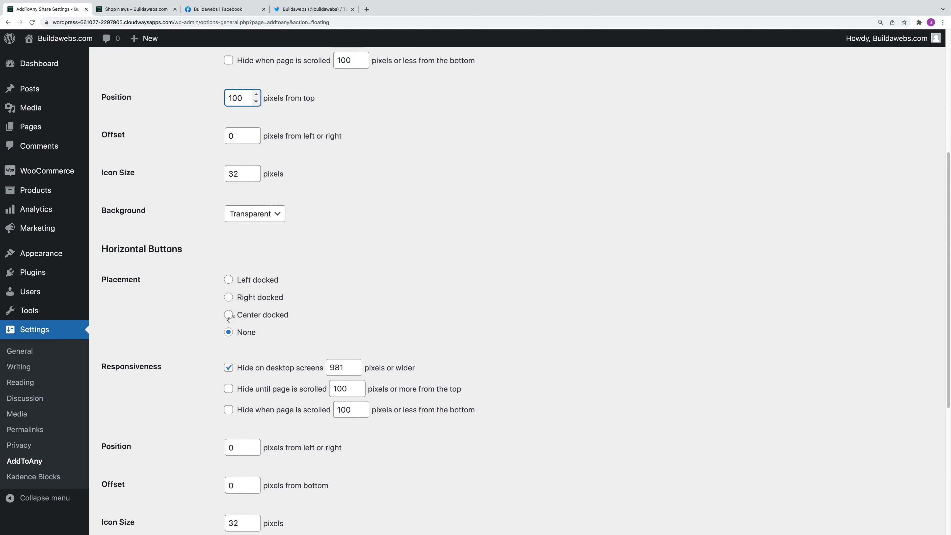
{"action": "left_click", "coordinate": [228, 315]}
{"action": "scroll", "coordinate": [385, 331], "scroll_direction": "down", "scroll_amount": 5}
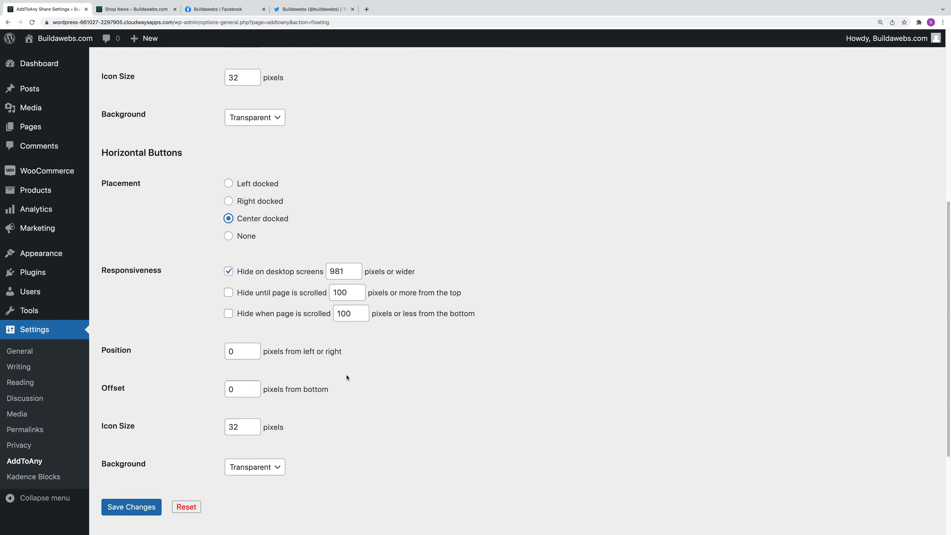
{"action": "left_click", "coordinate": [138, 465]}
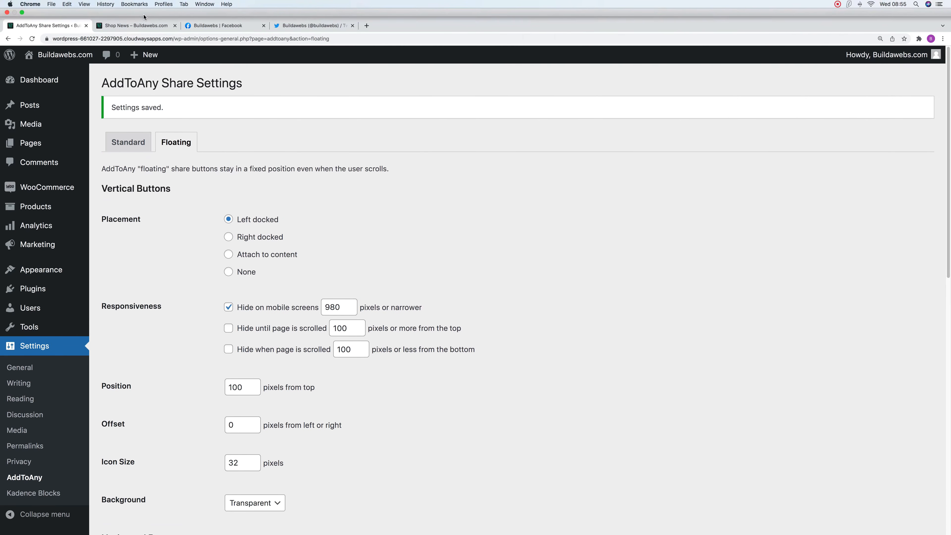
- Refresh the live Shop News page and examine the floating vertical share buttons, including their universal share menu and full service list
{"action": "left_click", "coordinate": [135, 9]}
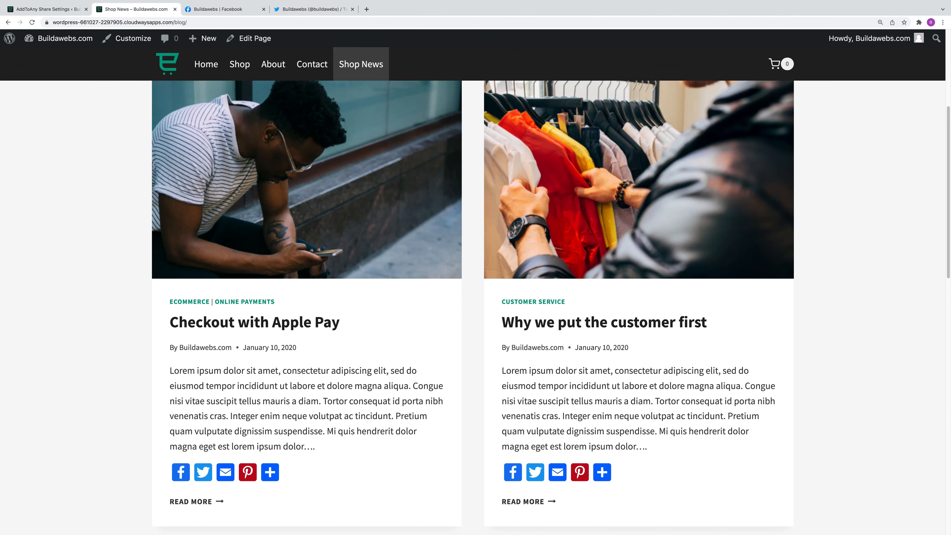
{"action": "left_click", "coordinate": [32, 23]}
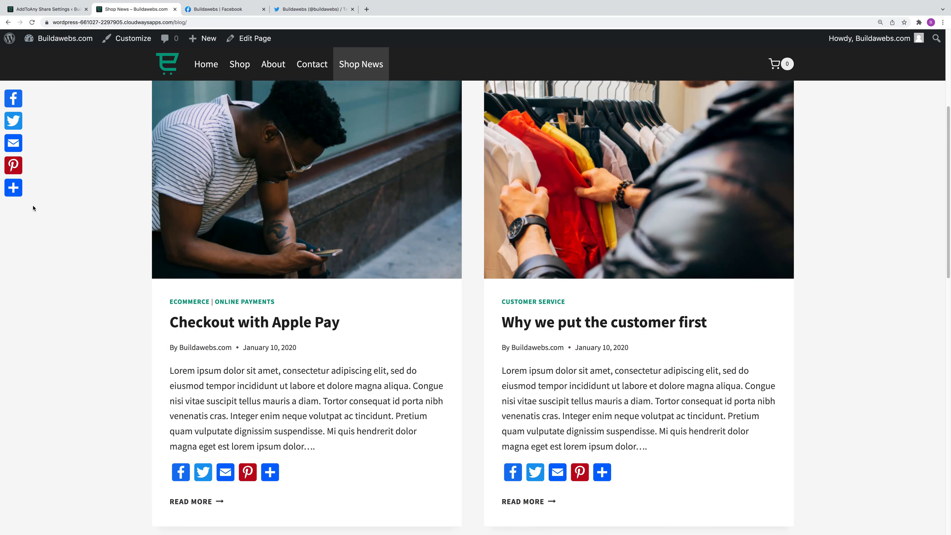
{"action": "mouse_move", "coordinate": [14, 189]}
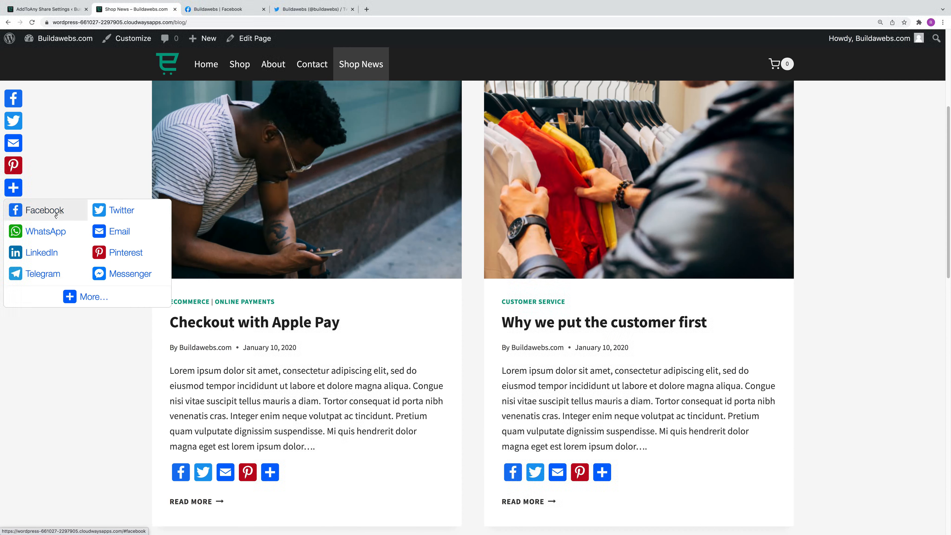
{"action": "left_click", "coordinate": [70, 296]}
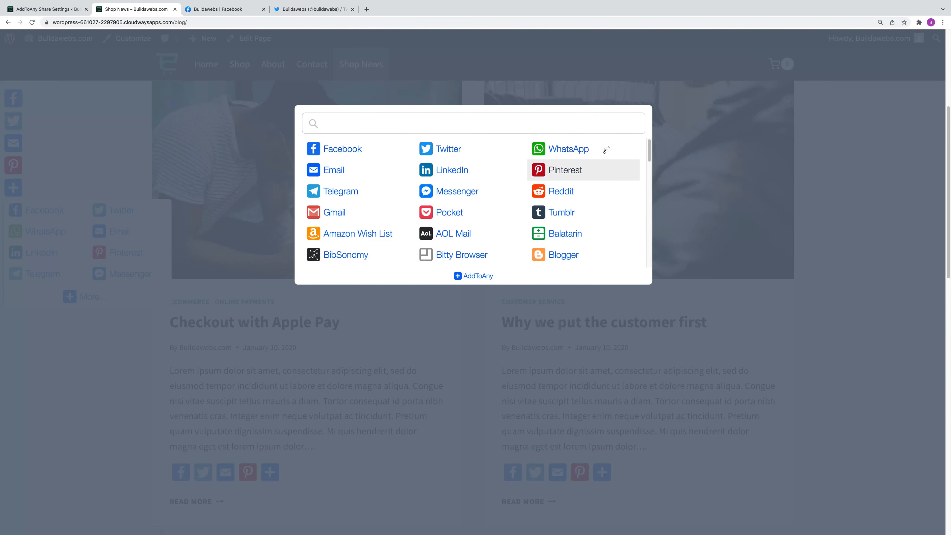
{"action": "left_click", "coordinate": [848, 235]}
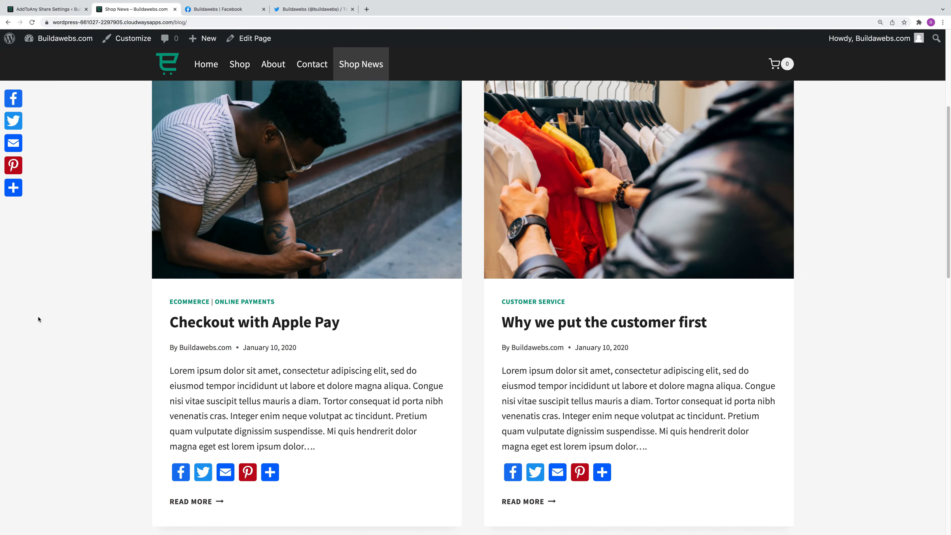
- Inspect the Shop News page with the browser's developer tools in the Galaxy S5 mobile view to examine the floating horizontal share buttons
{"action": "right_click", "coordinate": [826, 286]}
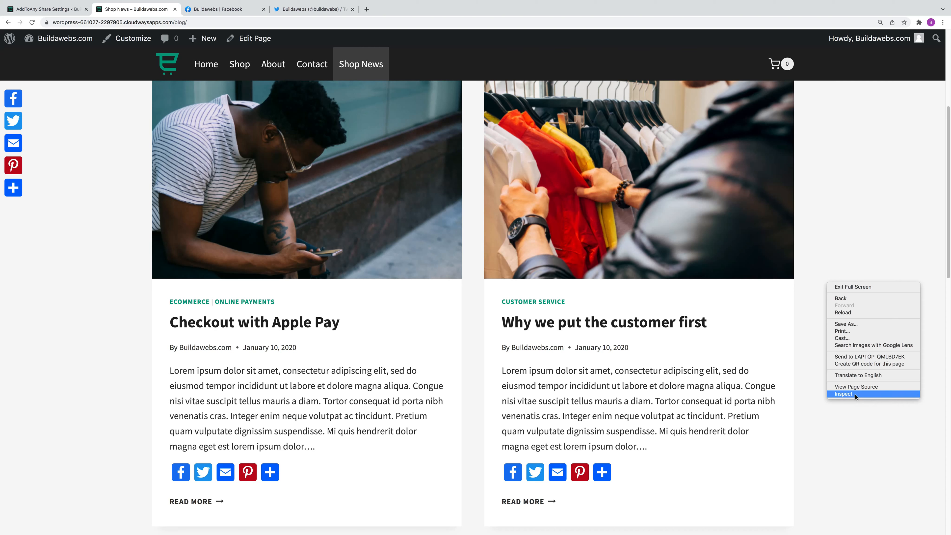
{"action": "key", "text": "Escape"}
{"action": "right_click", "coordinate": [765, 392]}
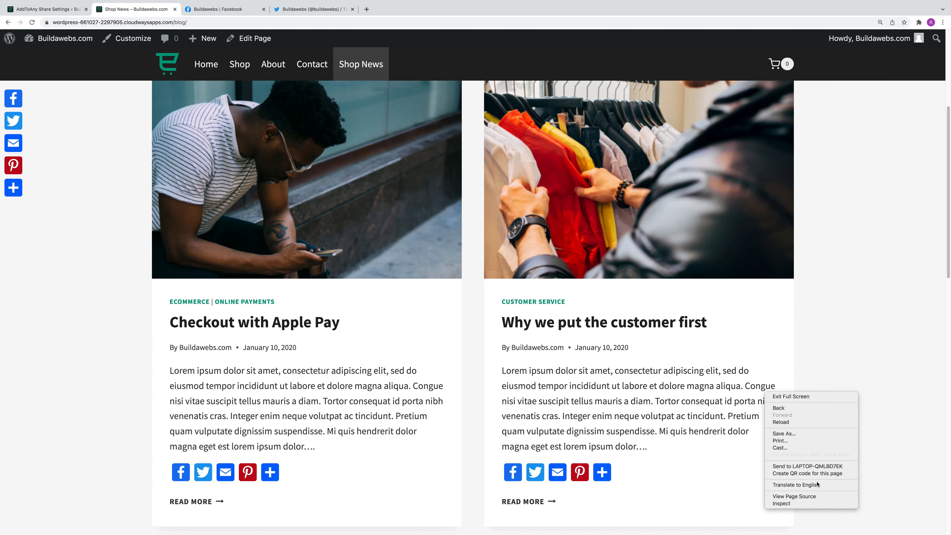
{"action": "left_click", "coordinate": [799, 503]}
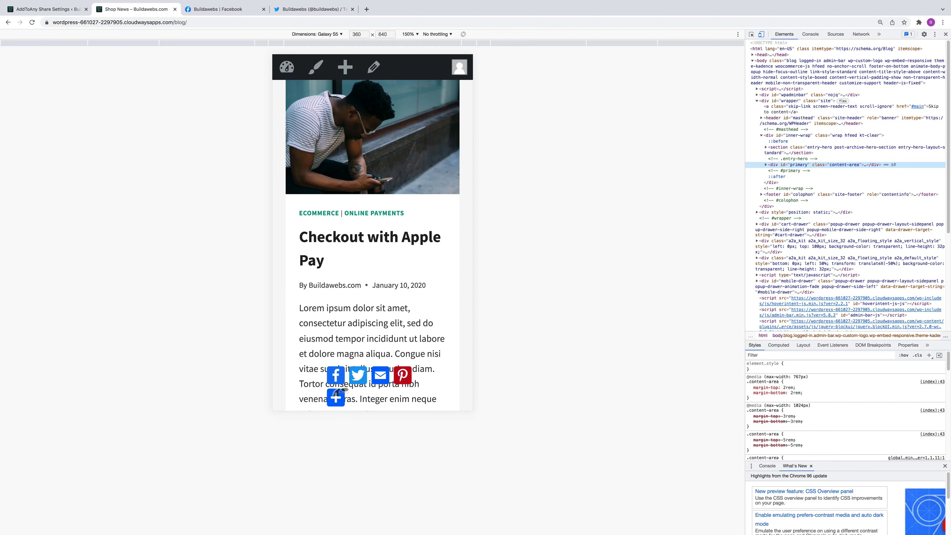
- Test the floating horizontal share buttons in the mobile view by viewing the universal share menu and launching a Twitter share
{"action": "left_click", "coordinate": [337, 397]}
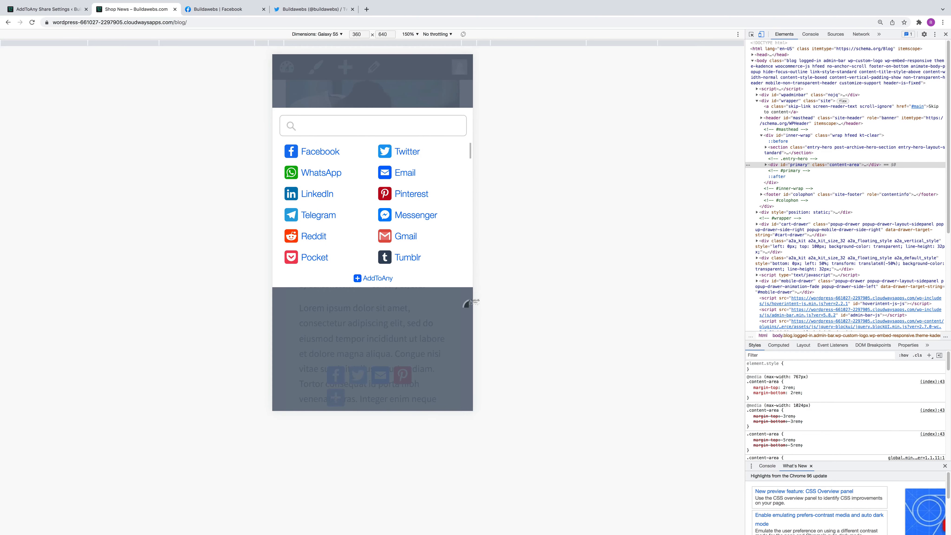
{"action": "left_click", "coordinate": [444, 314]}
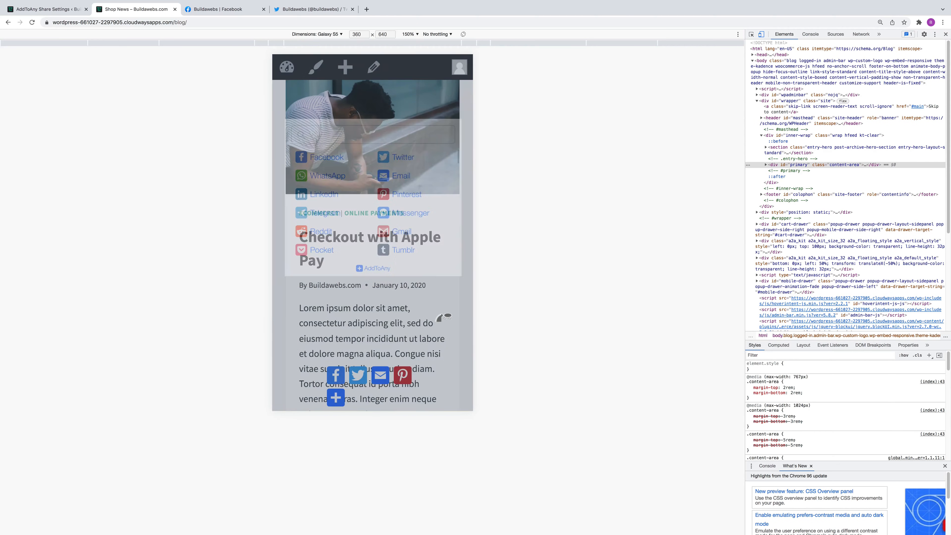
{"action": "left_click", "coordinate": [358, 375]}
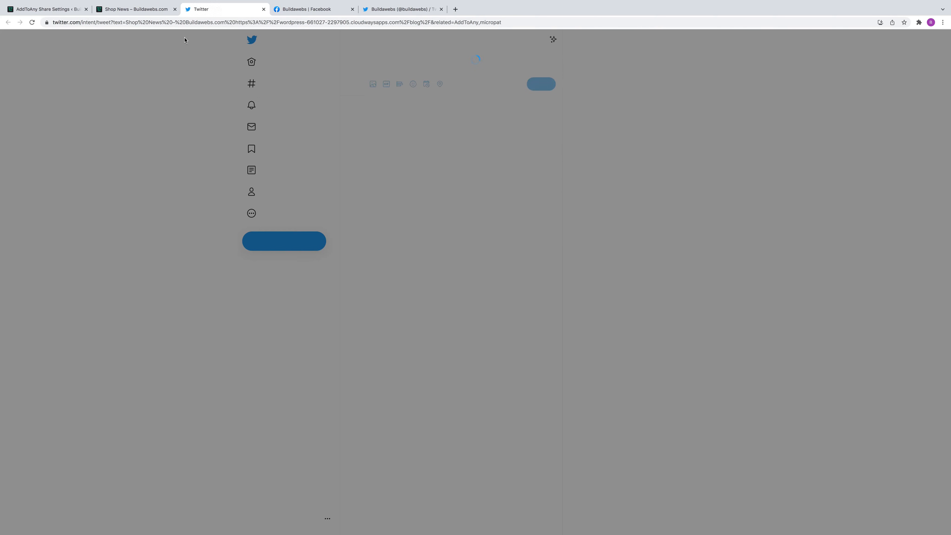
{"action": "left_click", "coordinate": [263, 9]}
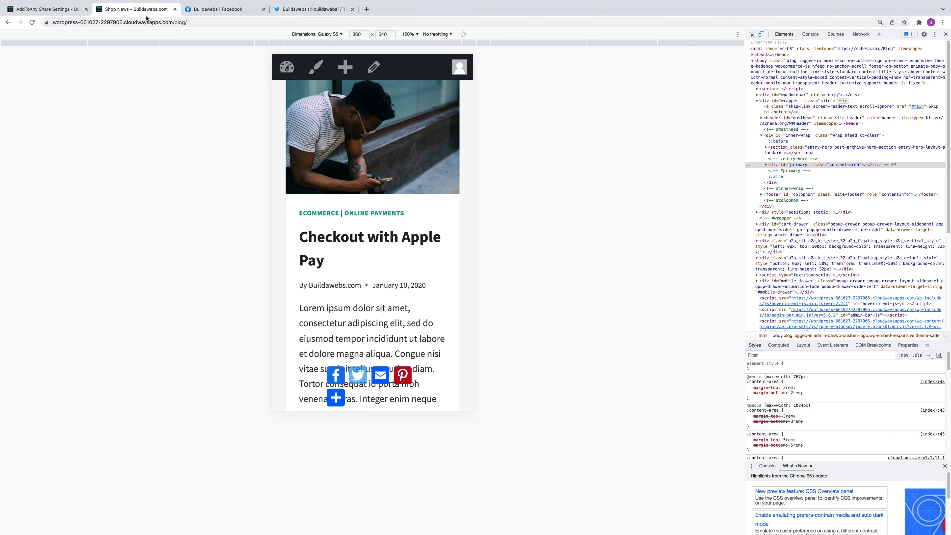
- Return to the AddToAny settings and review the Standard options for icon style, share buttons and placement
{"action": "left_click", "coordinate": [43, 11]}
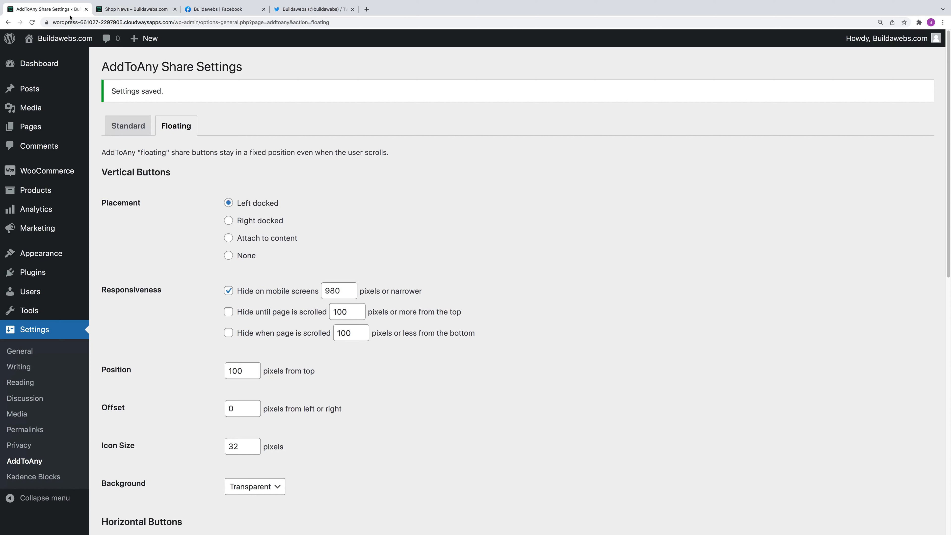
{"action": "left_click", "coordinate": [128, 125]}
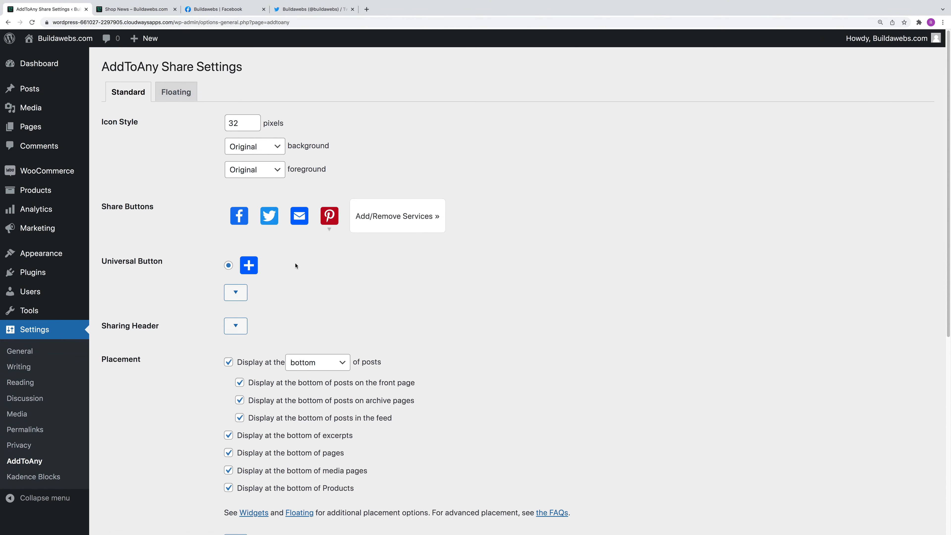
{"action": "scroll", "coordinate": [354, 311], "scroll_direction": "down", "scroll_amount": 2}
{"action": "scroll", "coordinate": [354, 311], "scroll_direction": "down", "scroll_amount": 3}
{"action": "scroll", "coordinate": [354, 310], "scroll_direction": "up", "scroll_amount": 3}
- Try choosing extra services such as Care2 News and Folkd for the AddToAny standard share buttons
{"action": "left_click", "coordinate": [397, 142]}
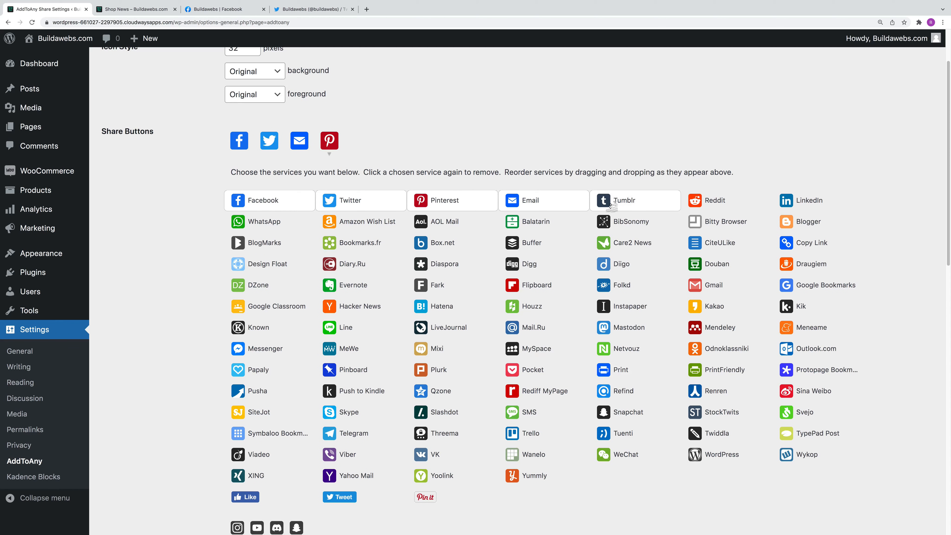
{"action": "left_click", "coordinate": [646, 206]}
{"action": "left_click", "coordinate": [645, 206]}
{"action": "left_click", "coordinate": [632, 243]}
{"action": "left_click", "coordinate": [623, 285]}
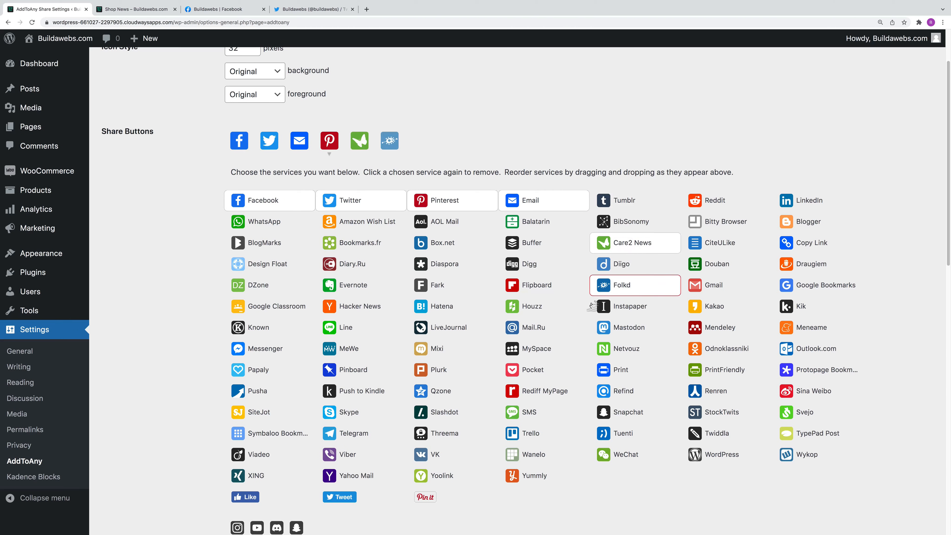
{"action": "left_click", "coordinate": [632, 306]}
{"action": "left_click", "coordinate": [539, 328]}
{"action": "left_click", "coordinate": [454, 313]}
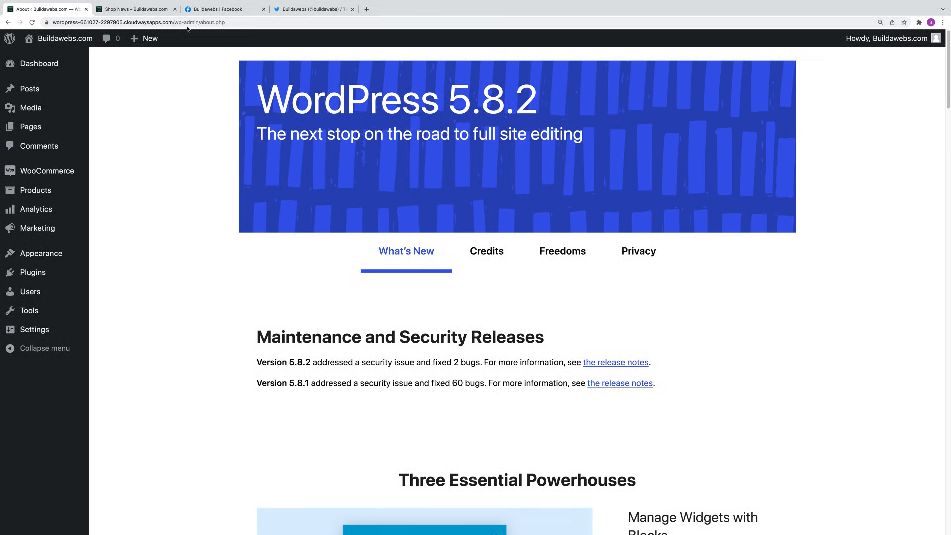
- Search the WordPress plugin directory for "shareaholic", and install and activate WordPress Social Sharing, Related Posts & Analytics – Shareaholic
{"action": "mouse_move", "coordinate": [55, 273]}
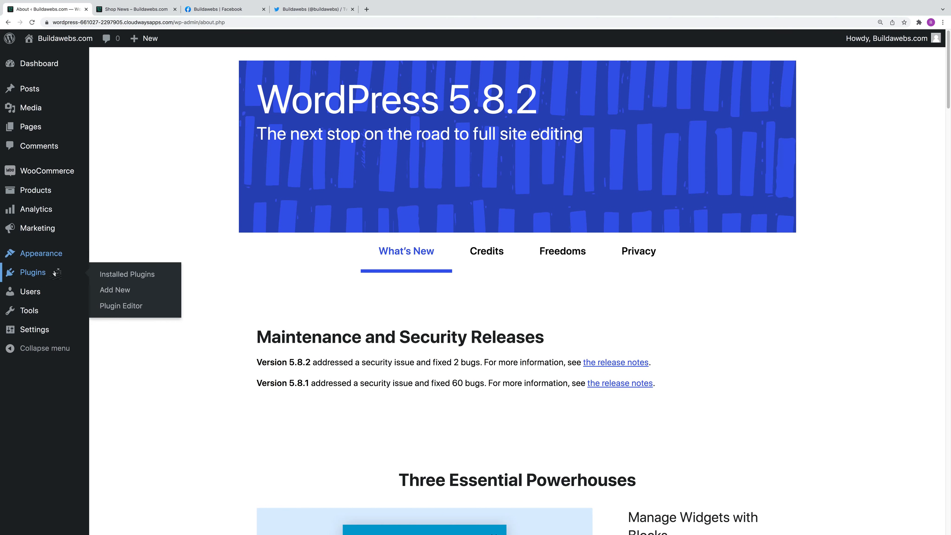
{"action": "left_click", "coordinate": [127, 292]}
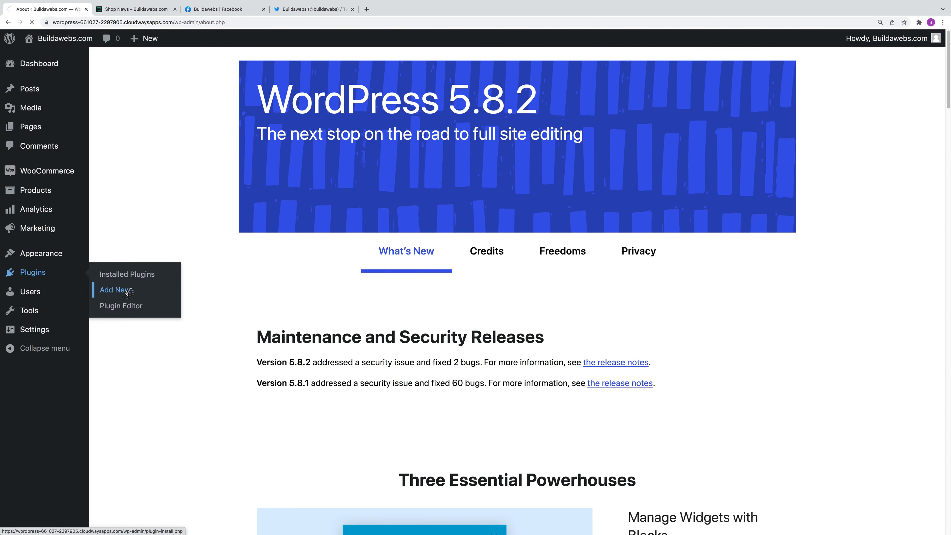
{"action": "left_click", "coordinate": [825, 100]}
{"action": "type", "text": "shareaholic"}
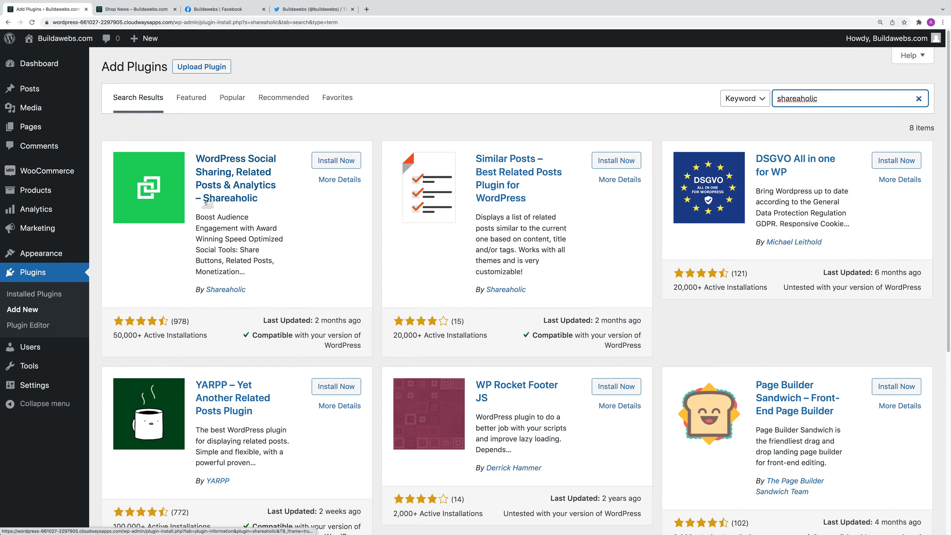
{"action": "left_click", "coordinate": [337, 160]}
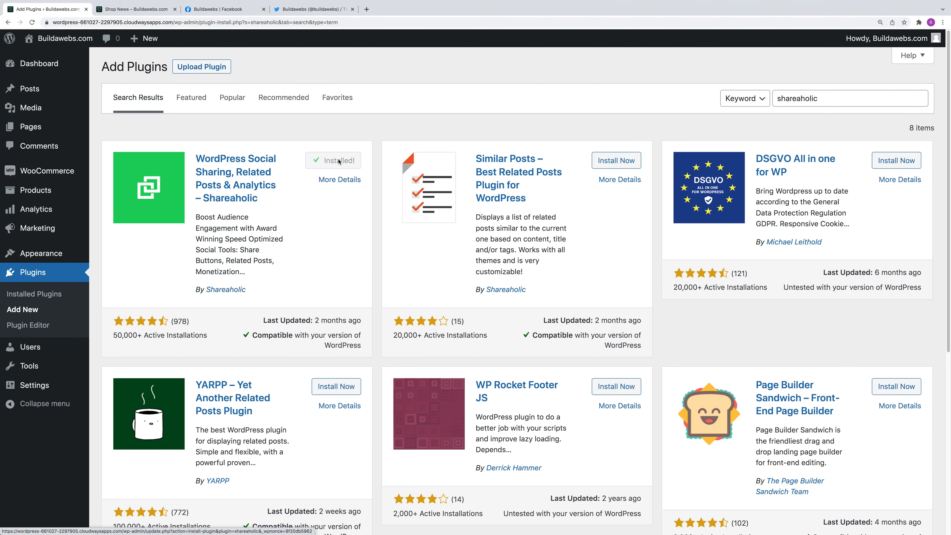
{"action": "left_click", "coordinate": [336, 161]}
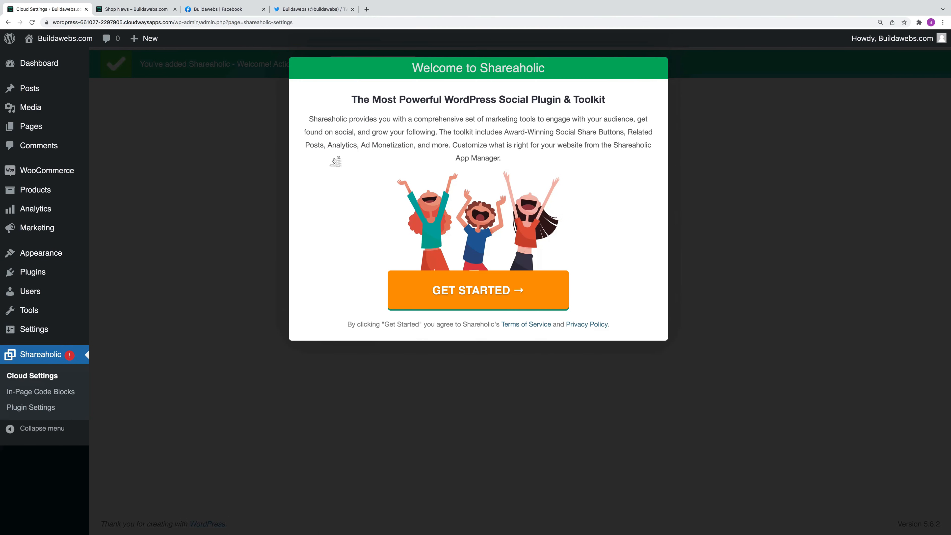
- Complete the Shareaholic onboarding, choosing Grow your audience with Share & Follow Buttons as the goal
{"action": "left_click", "coordinate": [467, 294]}
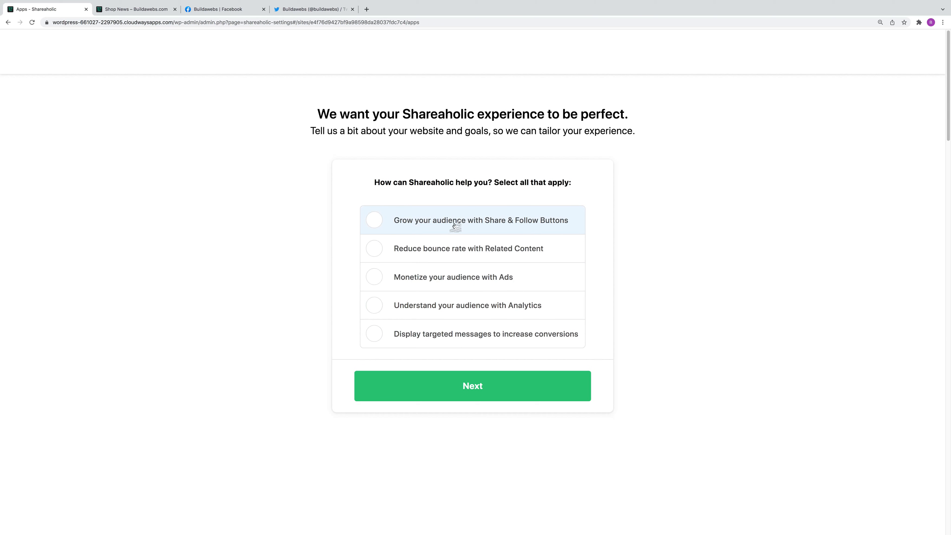
{"action": "left_click", "coordinate": [433, 222]}
{"action": "left_click", "coordinate": [474, 381]}
{"action": "left_click", "coordinate": [417, 224]}
{"action": "left_click", "coordinate": [461, 476]}
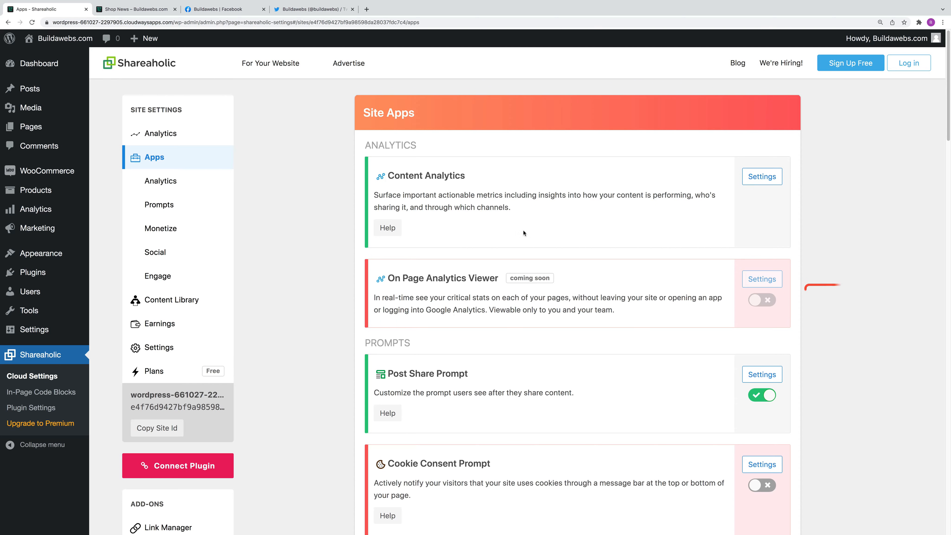
- Among Shareaholic's Social apps, toggle Floated Share Buttons off and back on and open its settings
{"action": "left_click", "coordinate": [165, 253]}
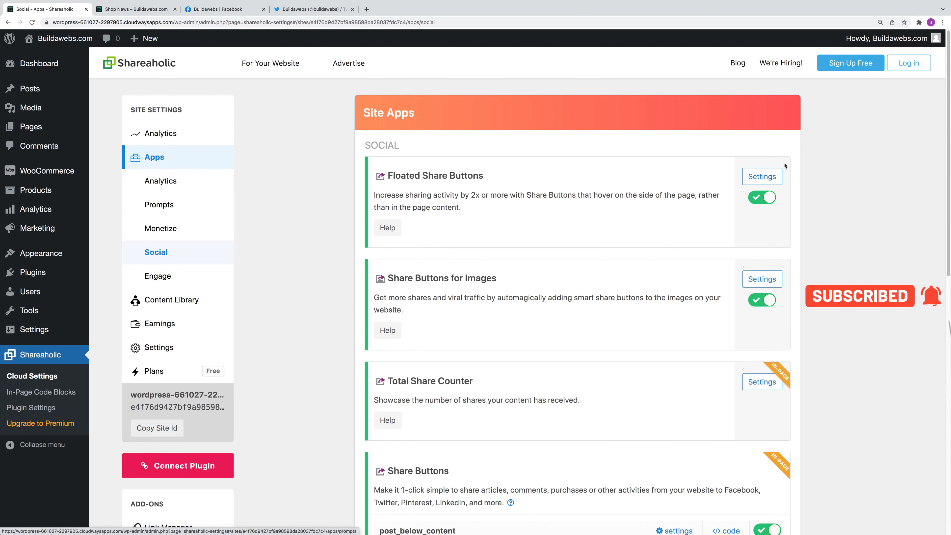
{"action": "left_click", "coordinate": [764, 198]}
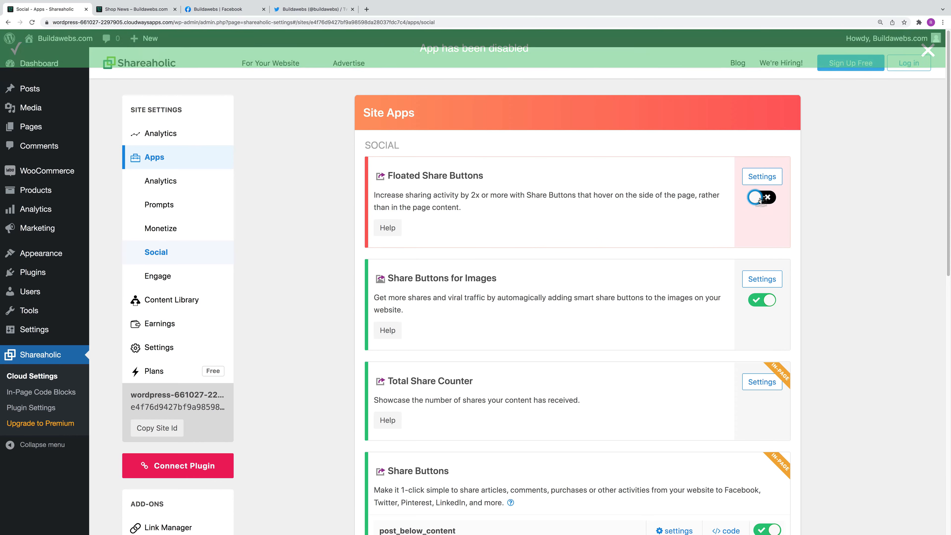
{"action": "left_click", "coordinate": [759, 199]}
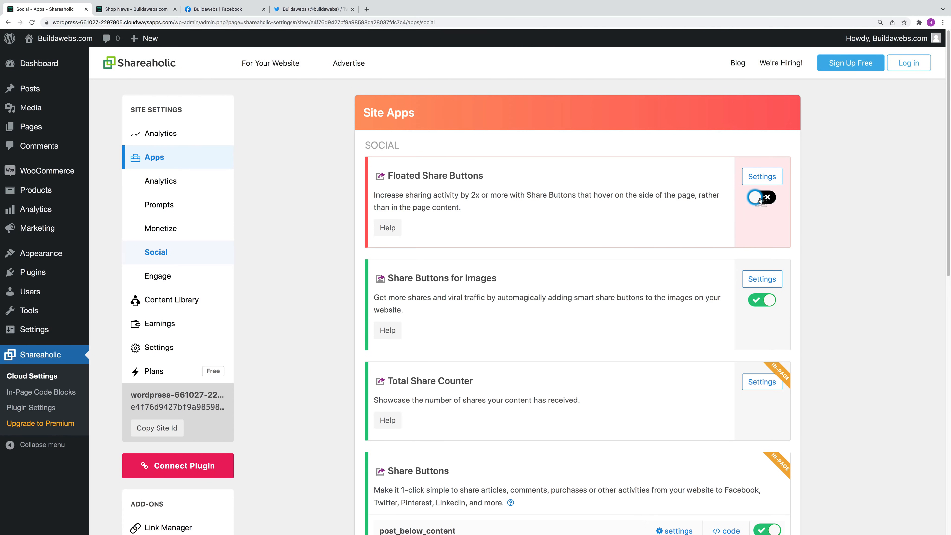
{"action": "left_click", "coordinate": [760, 177]}
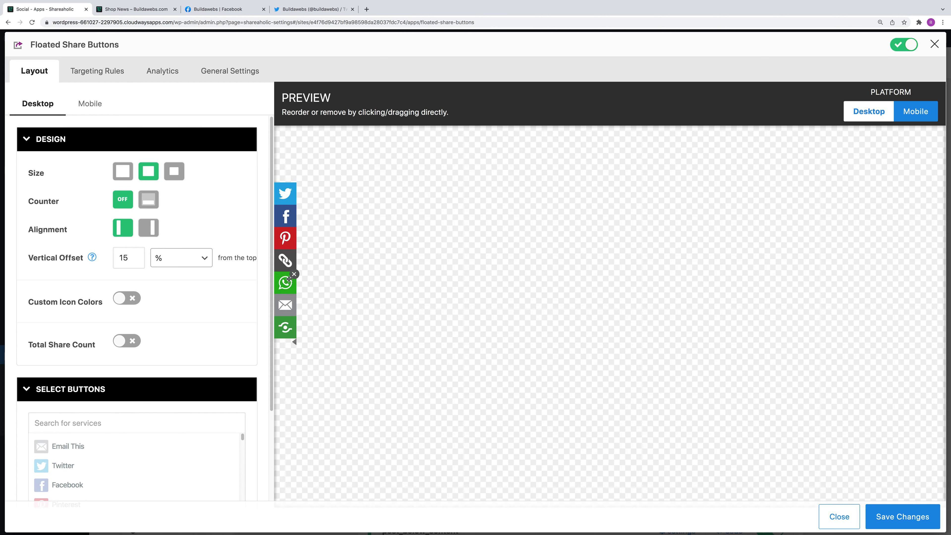
- In the desktop floated share buttons, remove the copy-link and WhatsApp buttons and move Email above Pinterest
{"action": "left_click", "coordinate": [294, 252]}
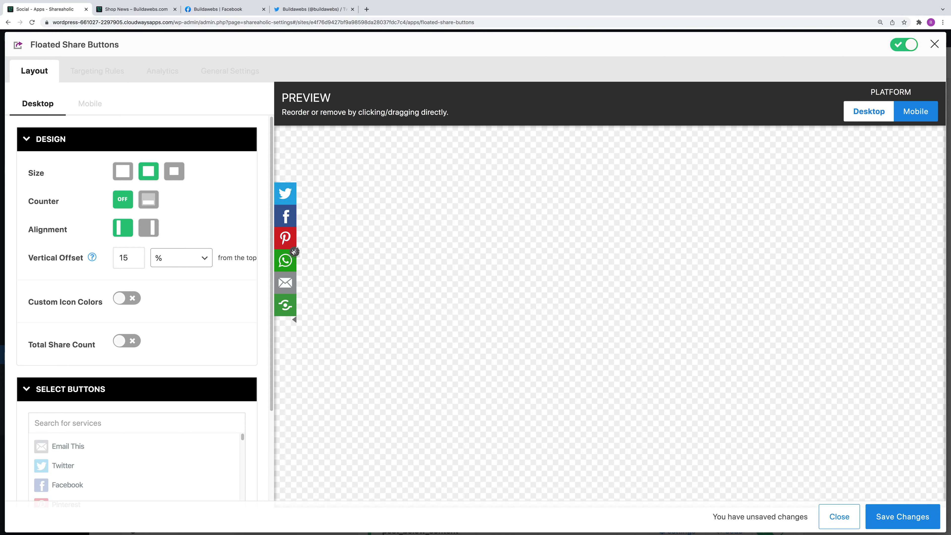
{"action": "left_click", "coordinate": [294, 251]}
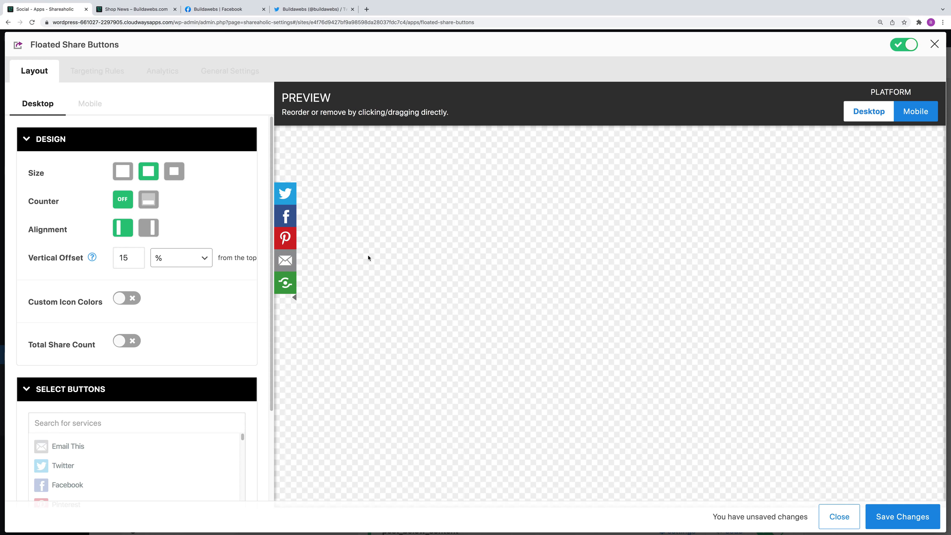
{"action": "left_click_drag", "start_coordinate": [288, 269], "coordinate": [287, 239]}
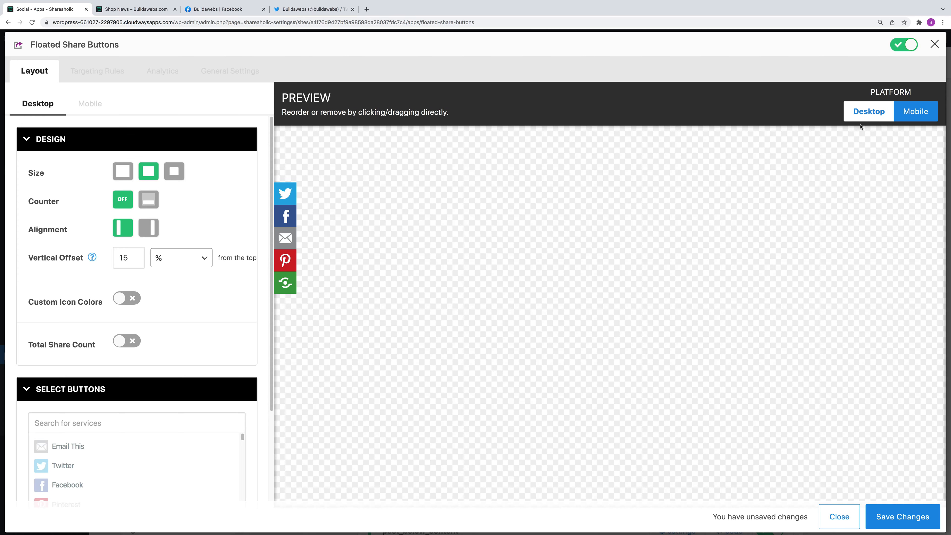
- In the mobile layout, replace the WhatsApp and SMS buttons with Pinterest and set the More Options Button to Native UI
{"action": "left_click", "coordinate": [924, 111]}
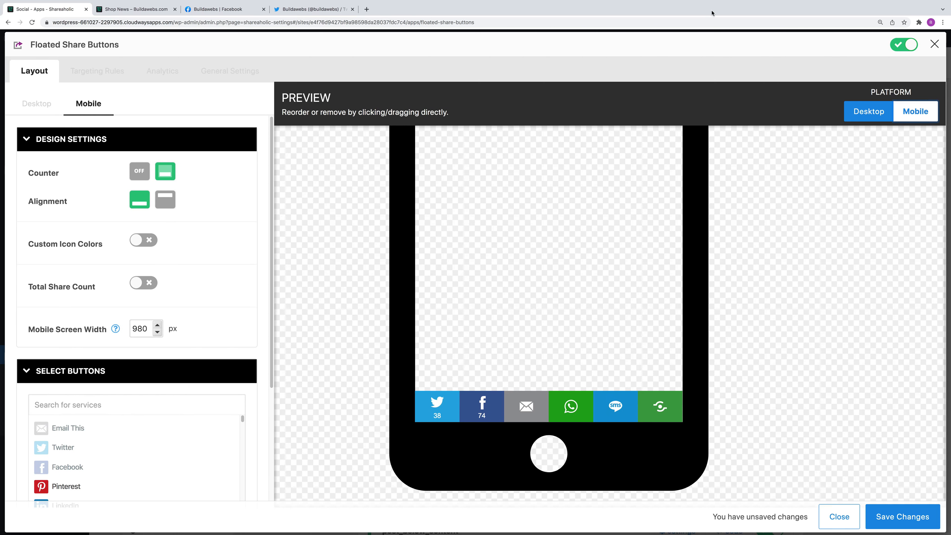
{"action": "key", "text": "ctrl+minus"}
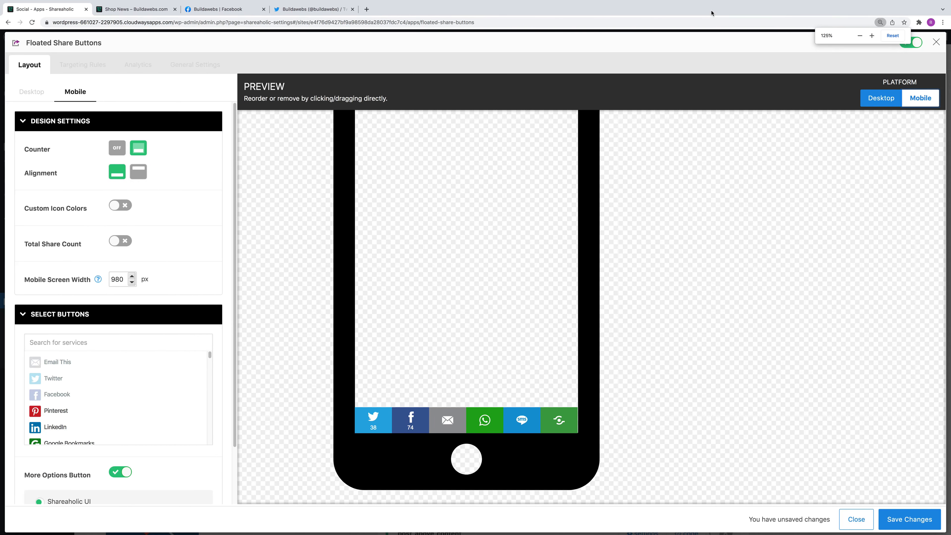
{"action": "key", "text": "ctrl+minus"}
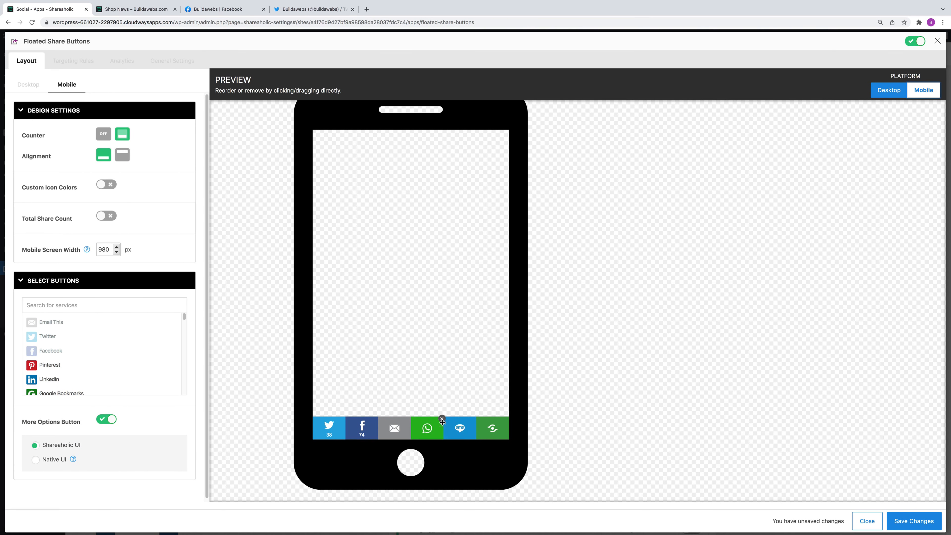
{"action": "left_click", "coordinate": [442, 419]}
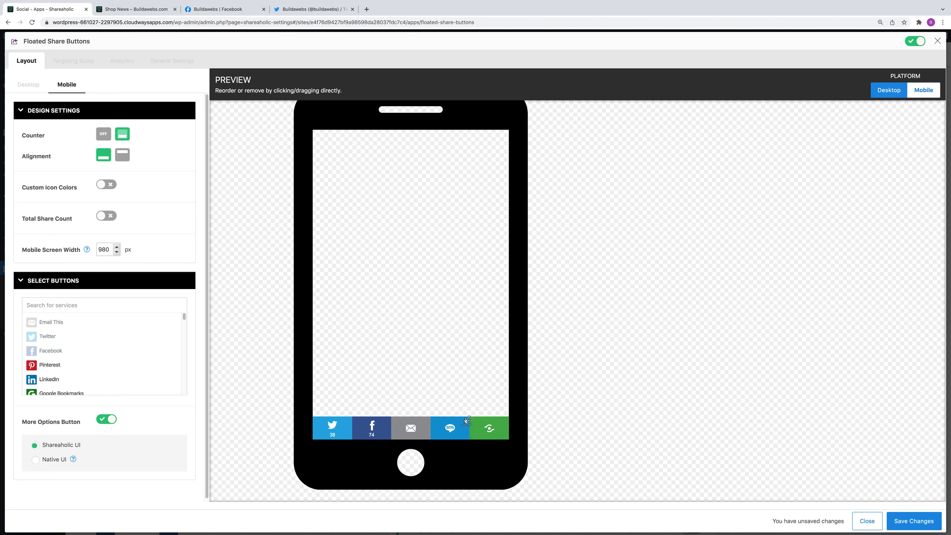
{"action": "left_click", "coordinate": [444, 426]}
{"action": "mouse_move", "coordinate": [444, 431]}
{"action": "left_mouse_down"}
{"action": "mouse_move", "coordinate": [386, 427]}
{"action": "mouse_move", "coordinate": [435, 428]}
{"action": "left_mouse_up"}
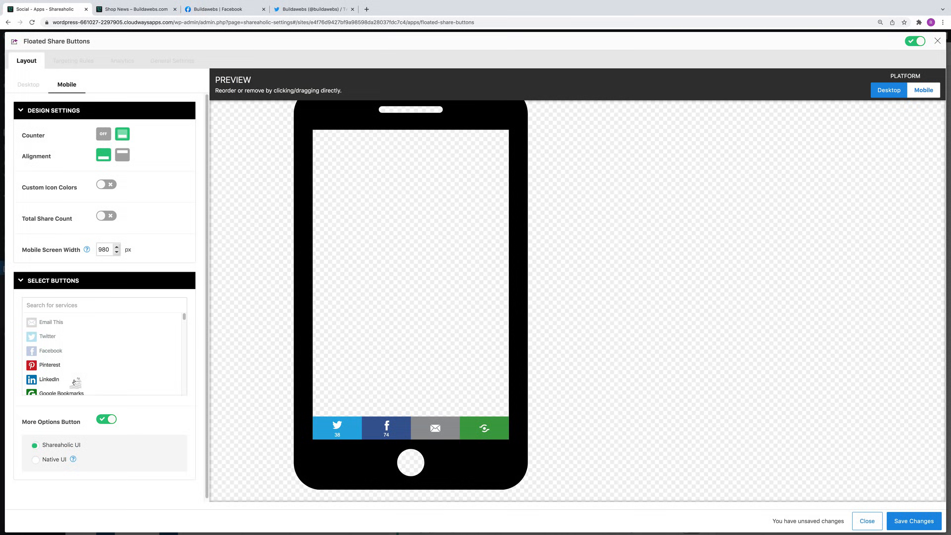
{"action": "left_click", "coordinate": [54, 365]}
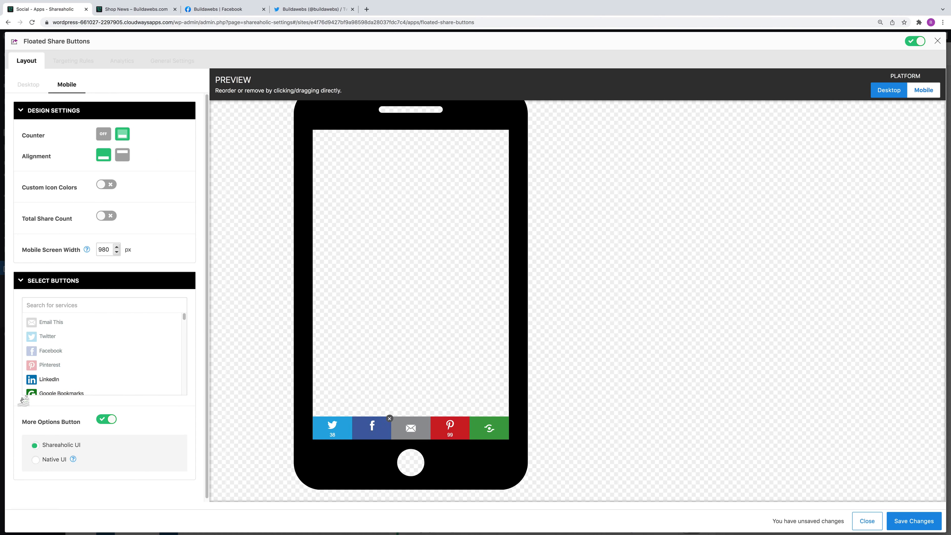
{"action": "left_click", "coordinate": [36, 460]}
- In the desktop layout, deselect and reselect Pinterest and place it above Email, comparing the result with the mobile layout
{"action": "left_click", "coordinate": [890, 92]}
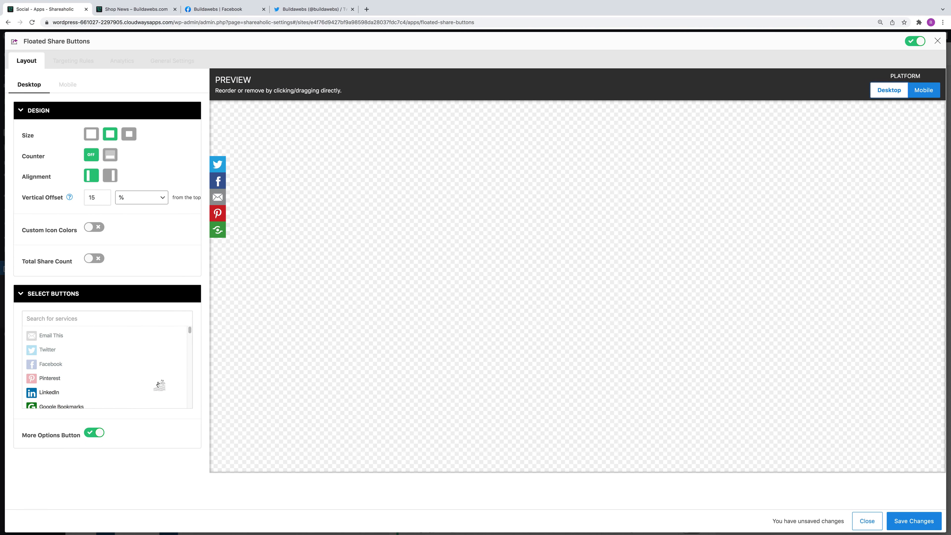
{"action": "left_click", "coordinate": [44, 378]}
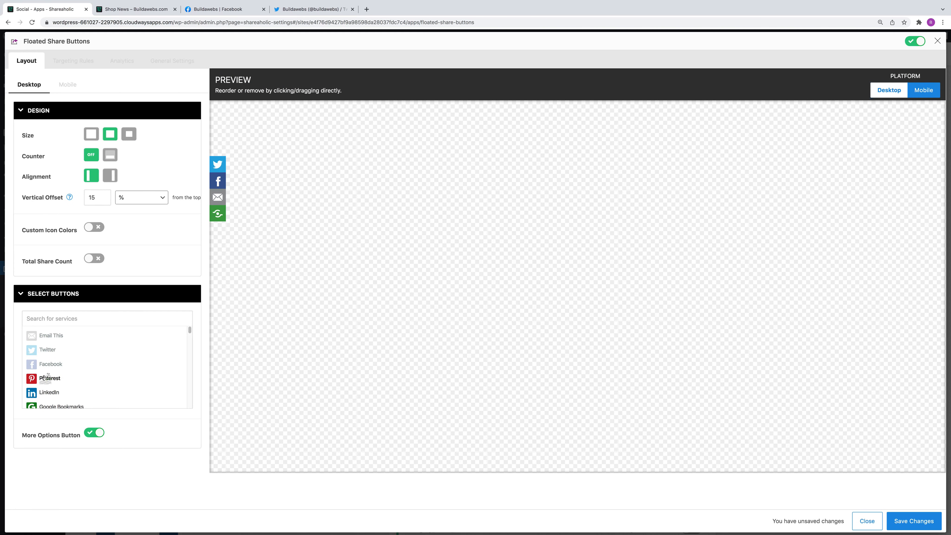
{"action": "left_click", "coordinate": [44, 378]}
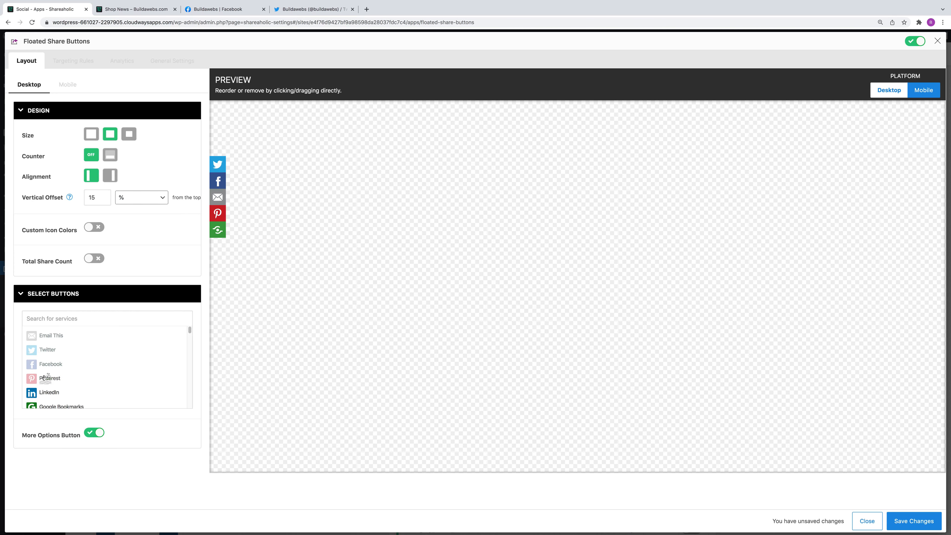
{"action": "left_click_drag", "start_coordinate": [215, 196], "coordinate": [217, 213]}
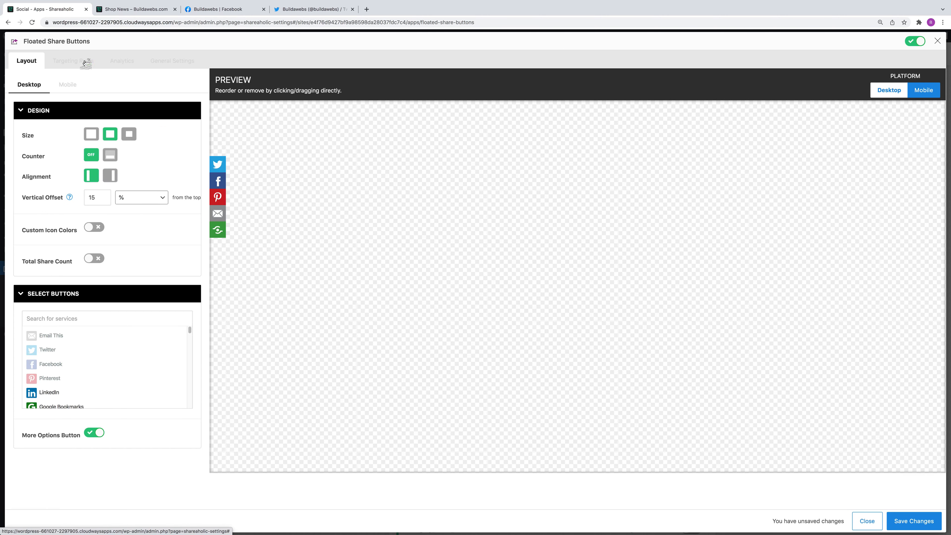
{"action": "left_click", "coordinate": [68, 85]}
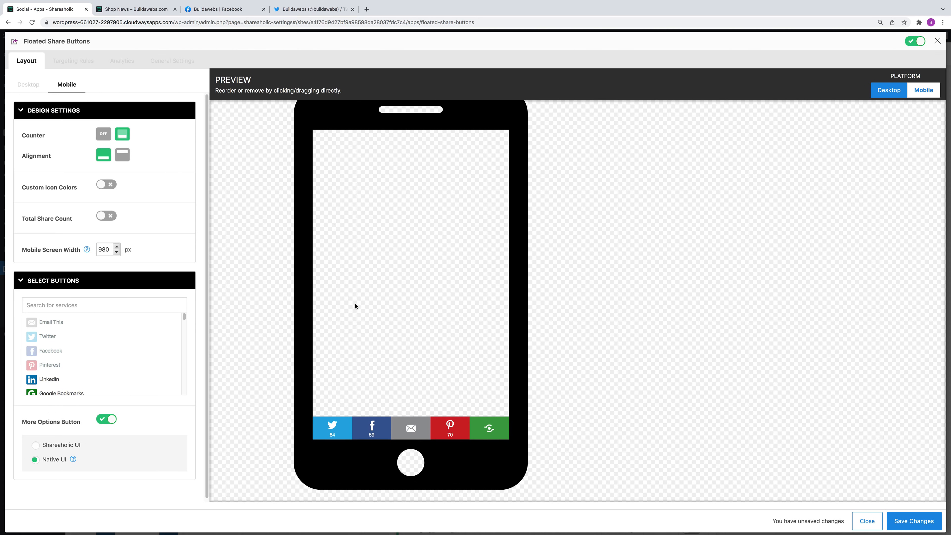
{"action": "left_click", "coordinate": [30, 84]}
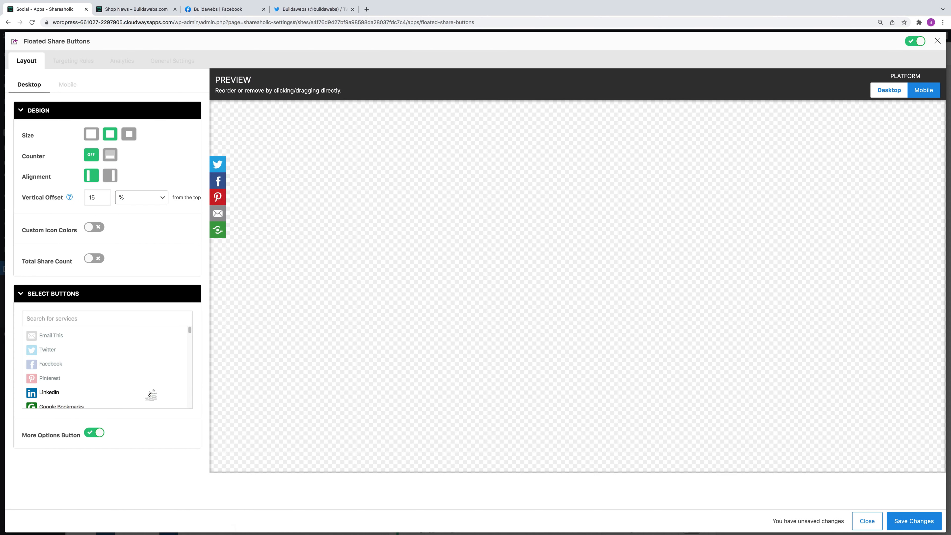
- Toggle the More Options Button off and back on in both the desktop and mobile layouts to compare the previews
{"action": "left_click", "coordinate": [93, 434]}
{"action": "left_click", "coordinate": [92, 434]}
{"action": "left_click", "coordinate": [93, 434]}
{"action": "left_click", "coordinate": [67, 85]}
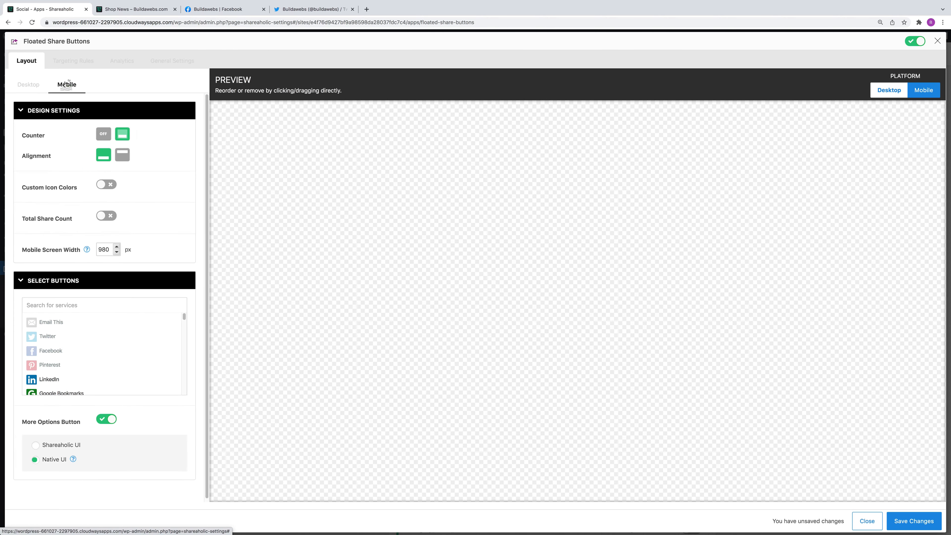
{"action": "left_click", "coordinate": [108, 420]}
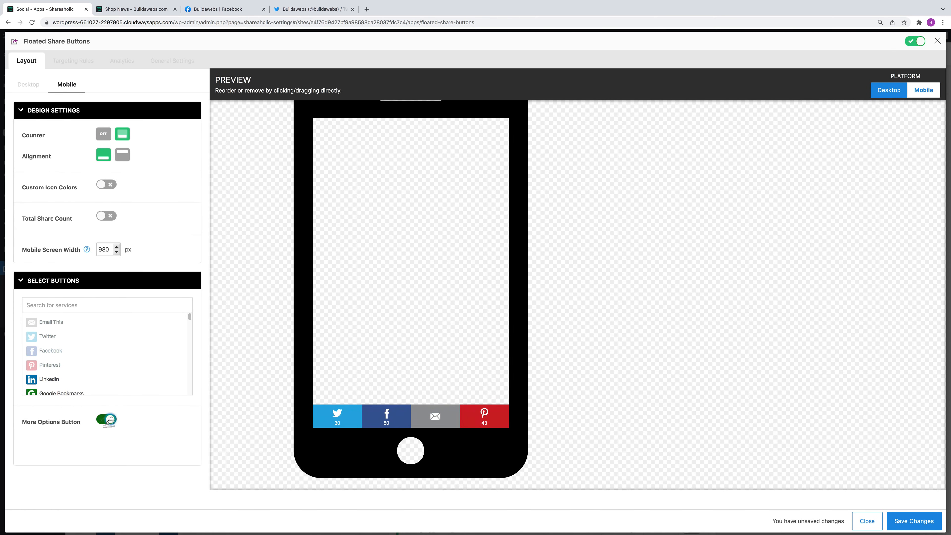
{"action": "left_click", "coordinate": [107, 419]}
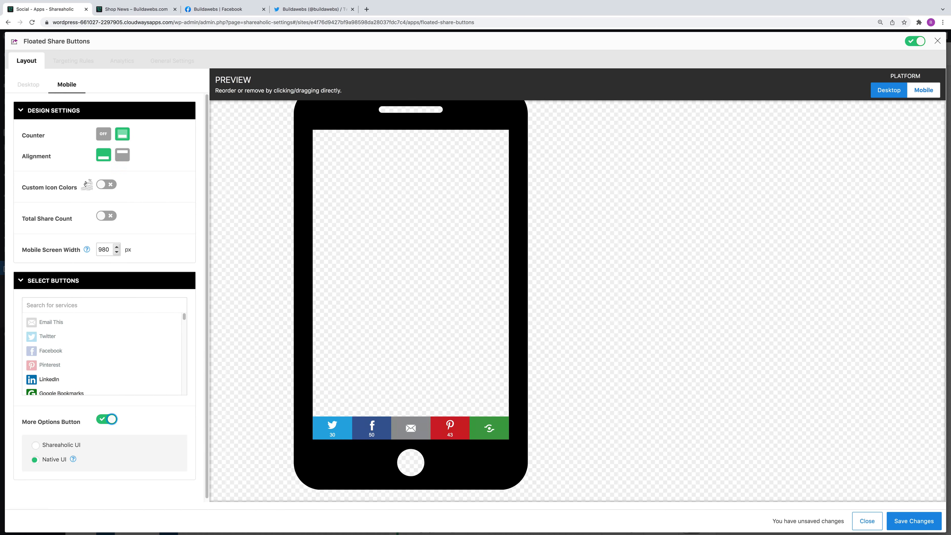
{"action": "scroll", "coordinate": [139, 200], "scroll_direction": "down", "scroll_amount": 1}
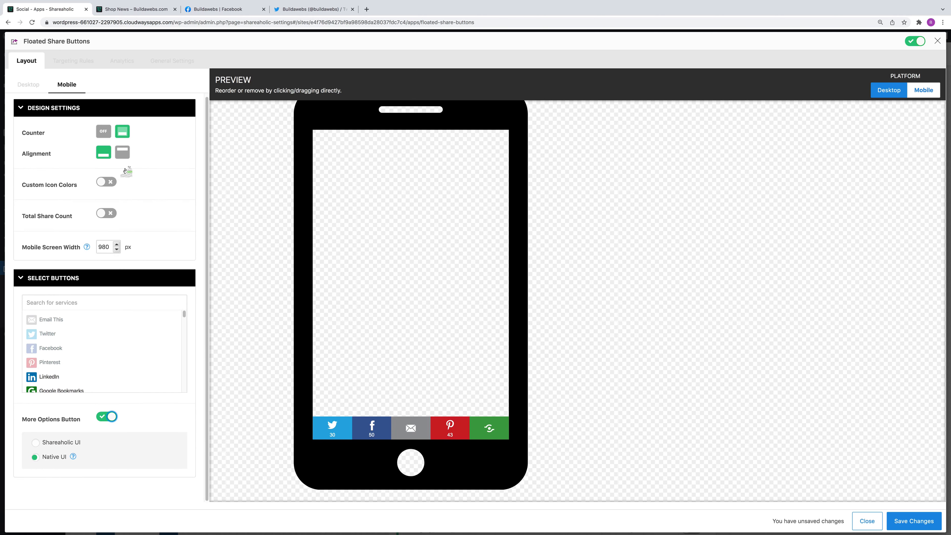
- Preview the large and small sizes for the desktop floated share buttons and restore the Medium size
{"action": "left_click", "coordinate": [29, 85]}
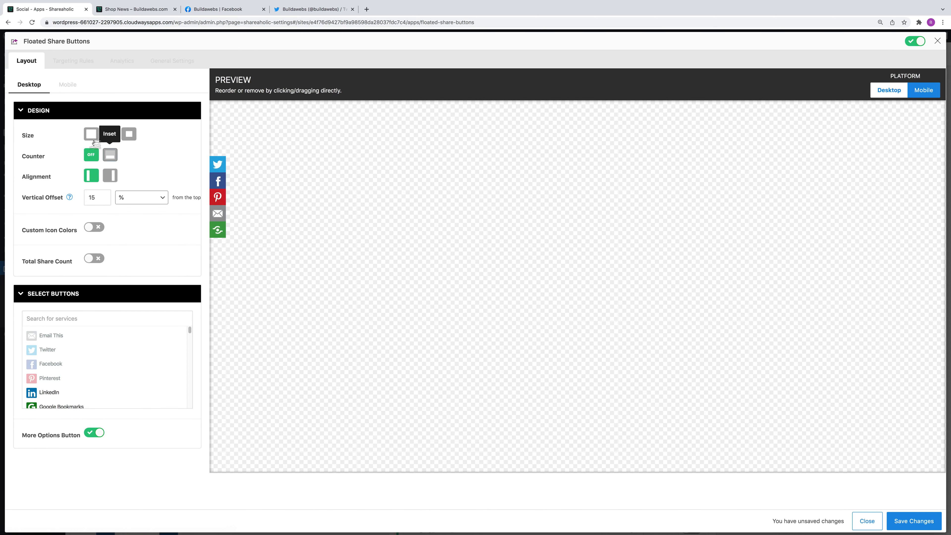
{"action": "left_click", "coordinate": [92, 134]}
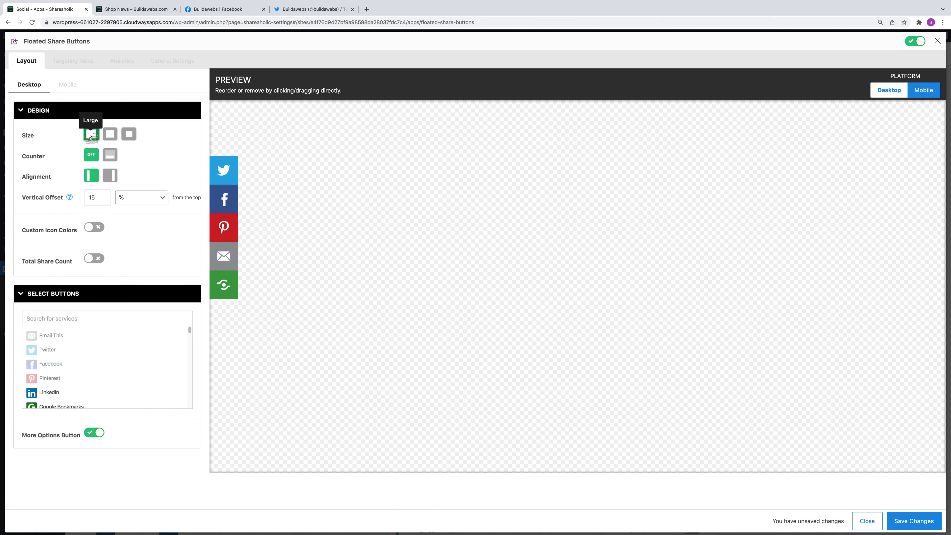
{"action": "left_click", "coordinate": [110, 134]}
{"action": "left_click", "coordinate": [128, 134]}
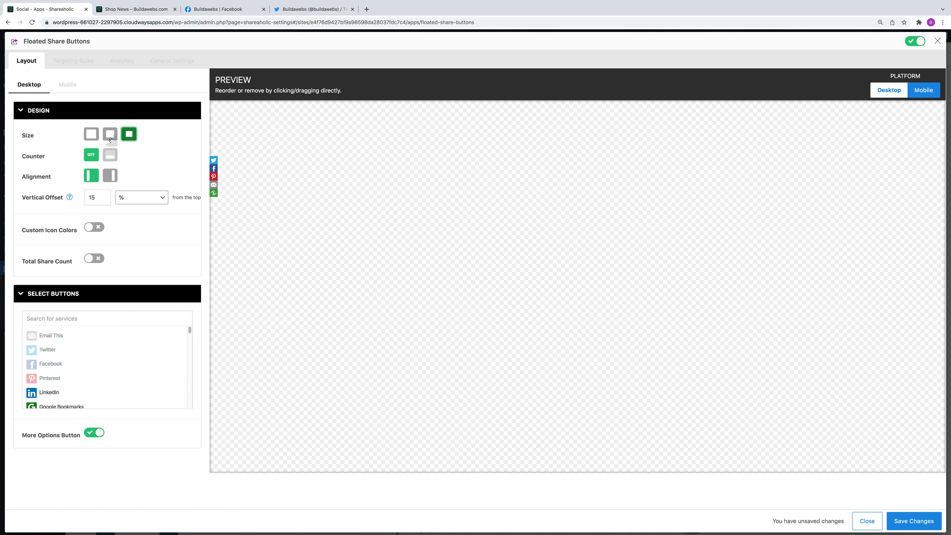
{"action": "left_click", "coordinate": [110, 138]}
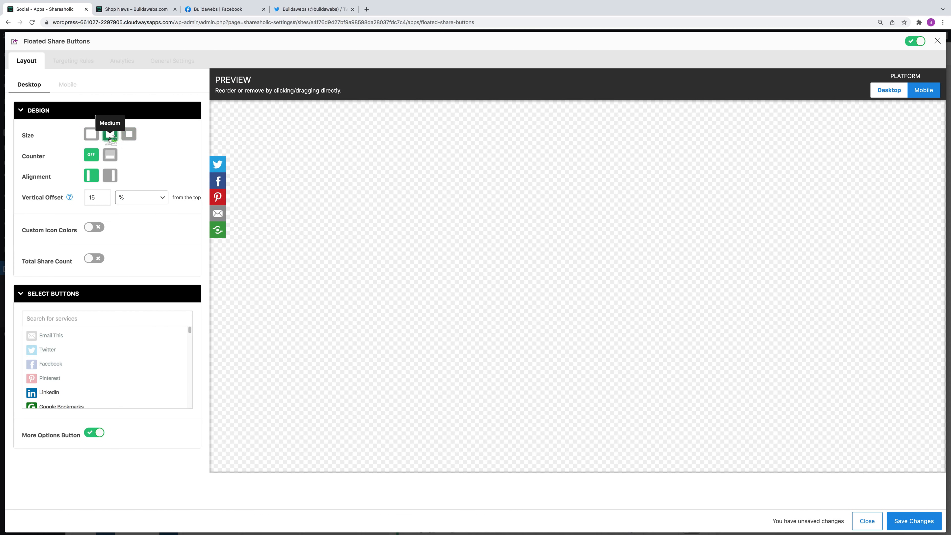
- Preview the Inset counter and right alignment on the desktop buttons, restoring the counter to None and the alignment to left
{"action": "left_click", "coordinate": [109, 155]}
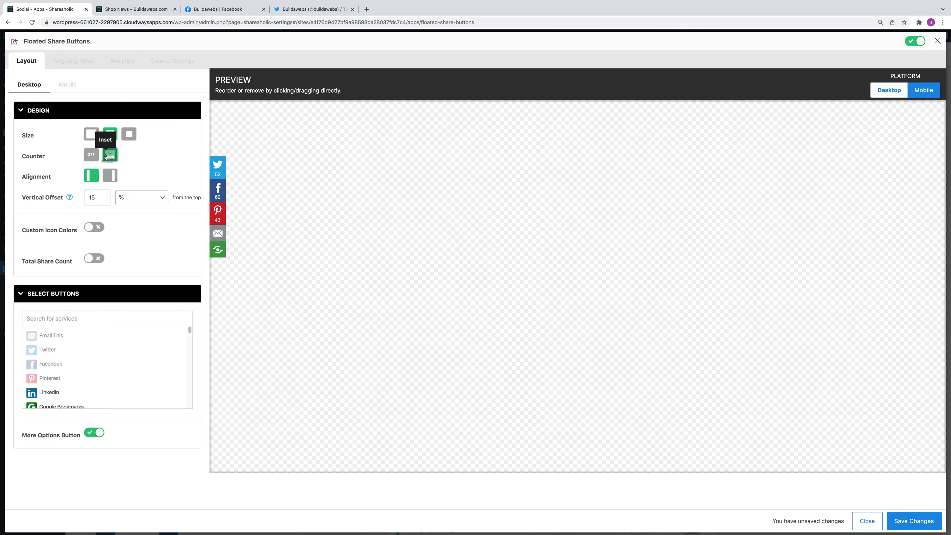
{"action": "left_click", "coordinate": [91, 155]}
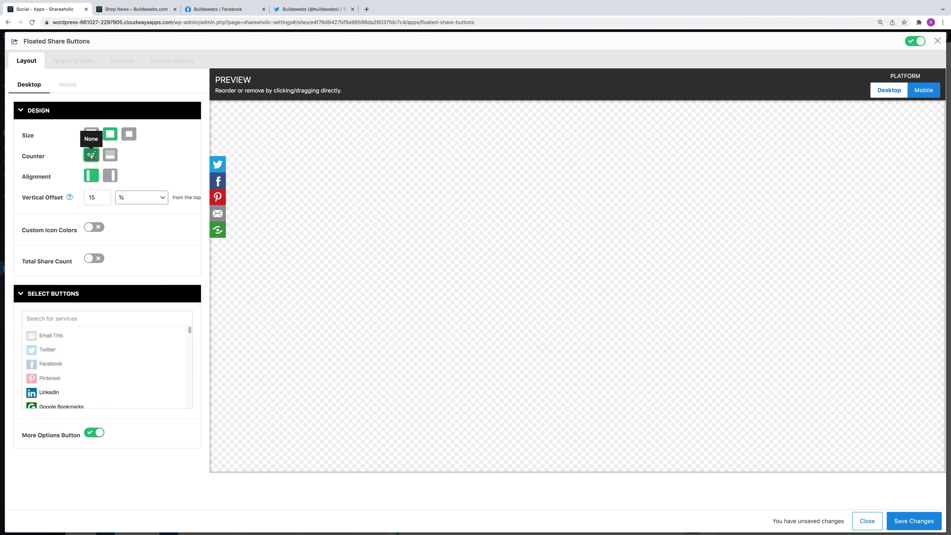
{"action": "left_click", "coordinate": [109, 176]}
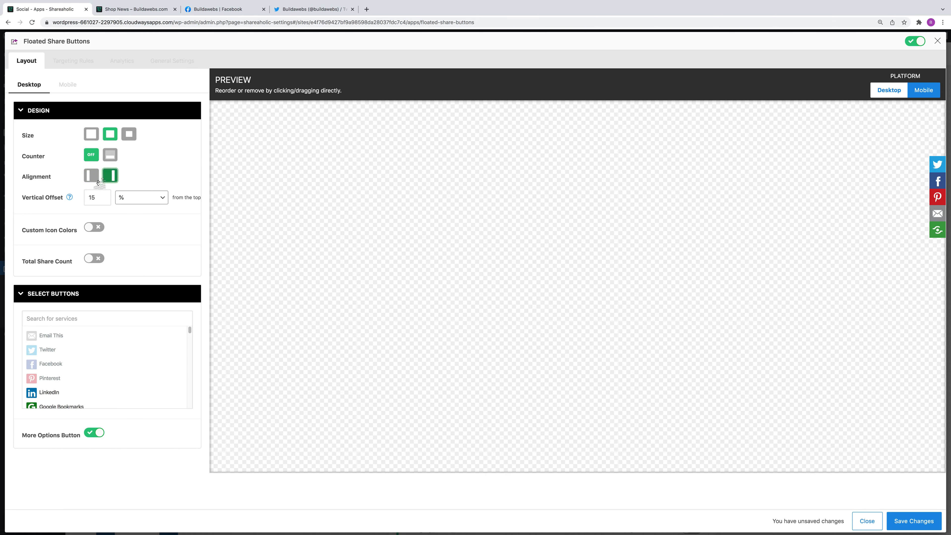
{"action": "left_click", "coordinate": [92, 175]}
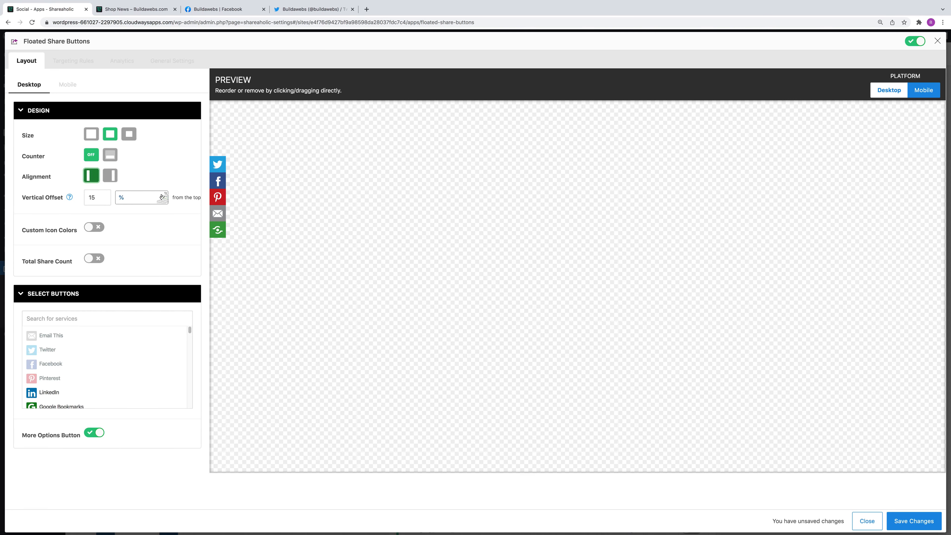
- Preview Custom Icon Colors and Total Share Count on the desktop buttons, turning both options off again
{"action": "left_click", "coordinate": [93, 227]}
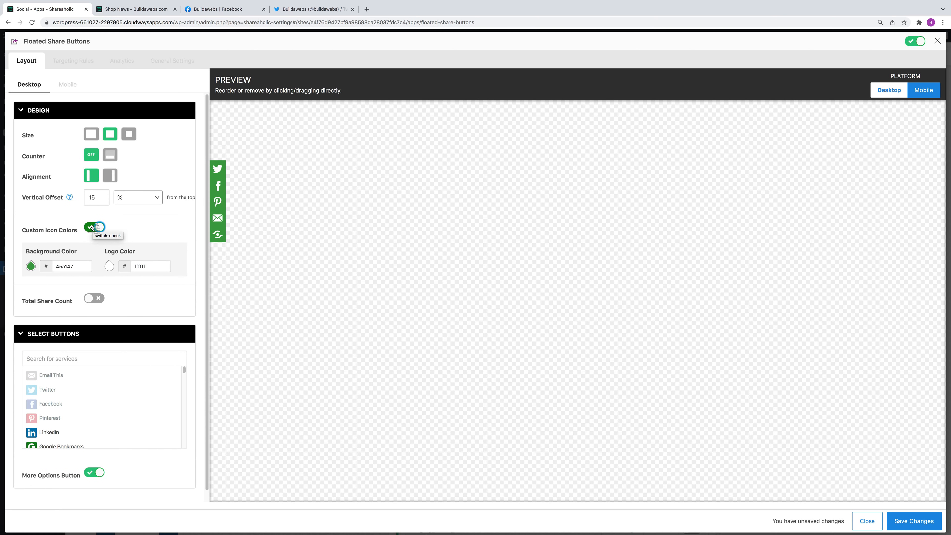
{"action": "left_click", "coordinate": [90, 299]}
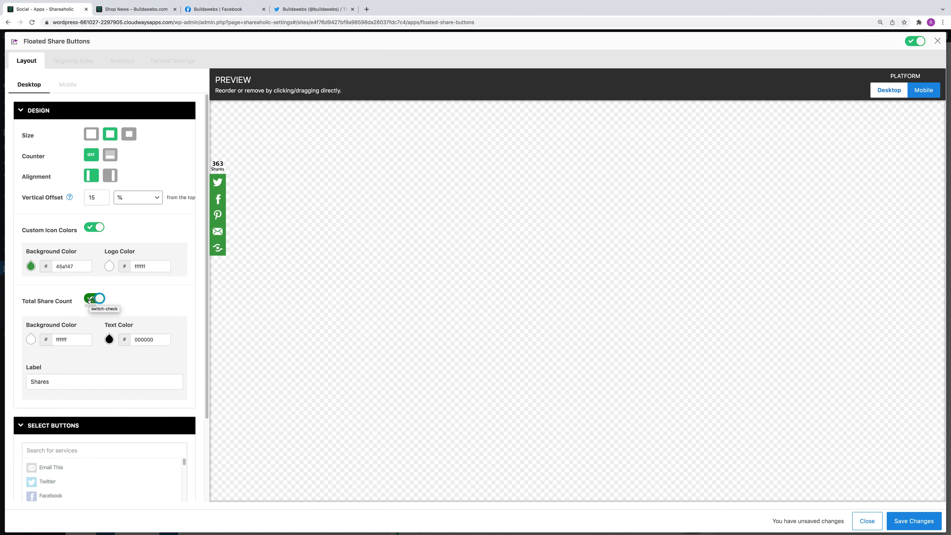
{"action": "left_click", "coordinate": [90, 298]}
{"action": "left_click", "coordinate": [91, 227]}
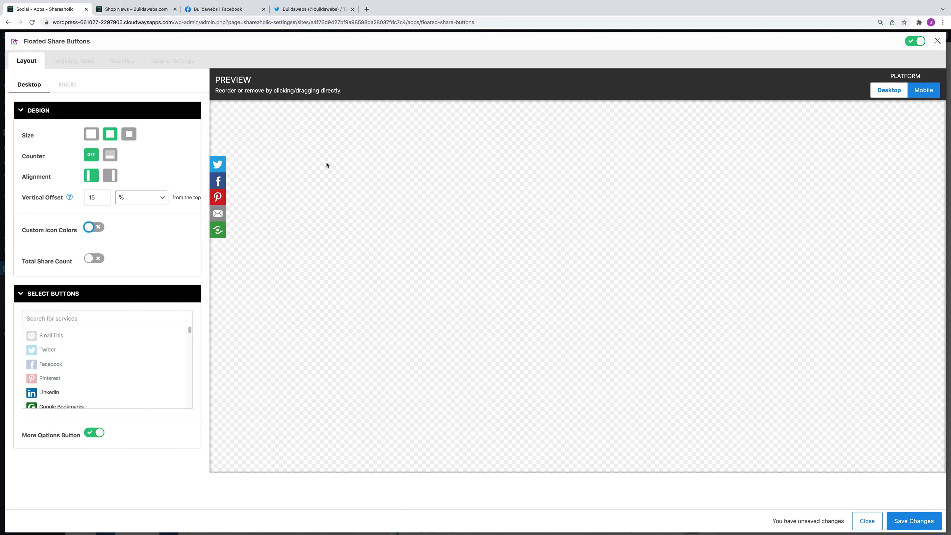
- Check the mobile preview and save the floated share button changes, cancelling the attempt to leave the layout unsaved
{"action": "left_click", "coordinate": [925, 90]}
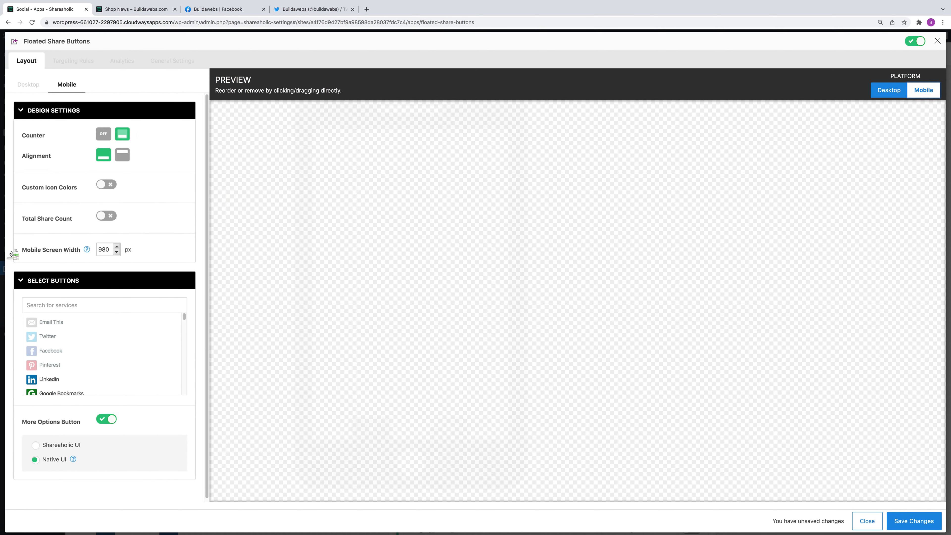
{"action": "left_click", "coordinate": [80, 64]}
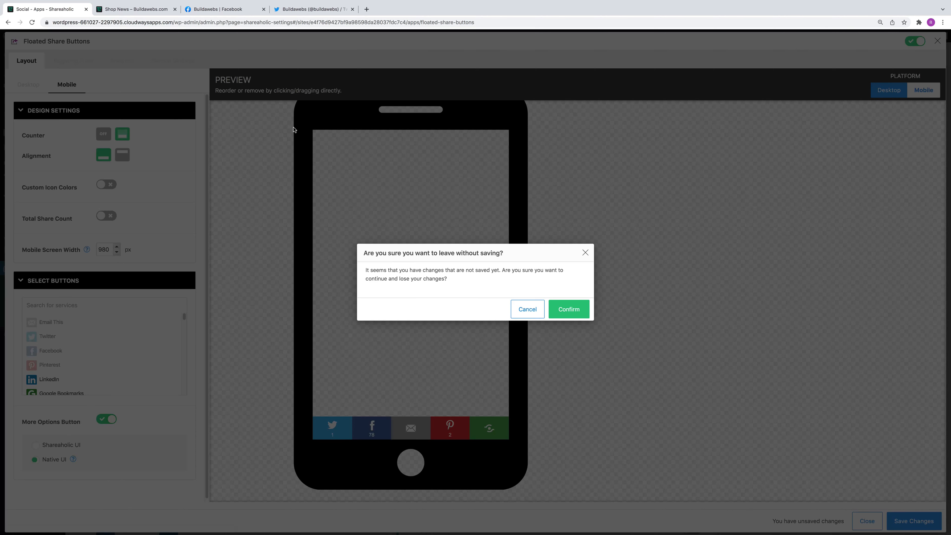
{"action": "left_click", "coordinate": [571, 308]}
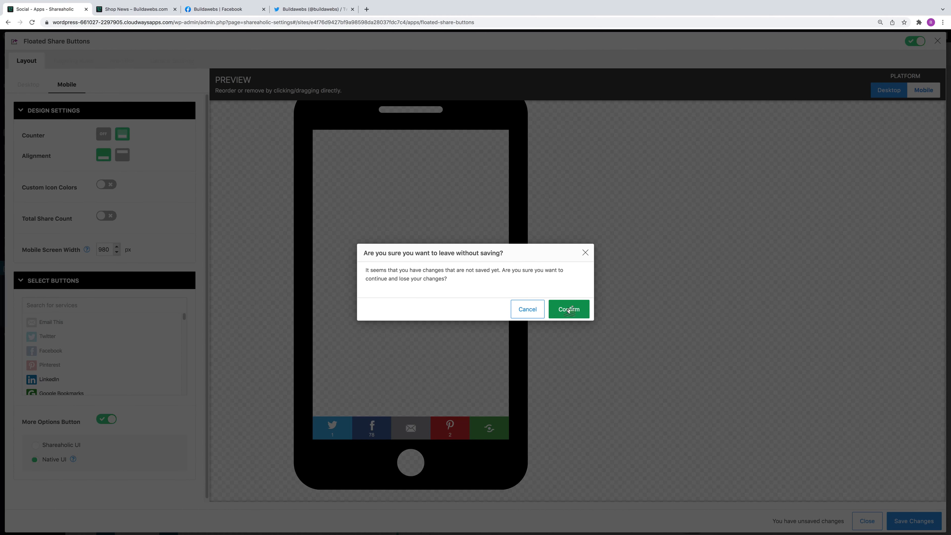
{"action": "left_click", "coordinate": [528, 309]}
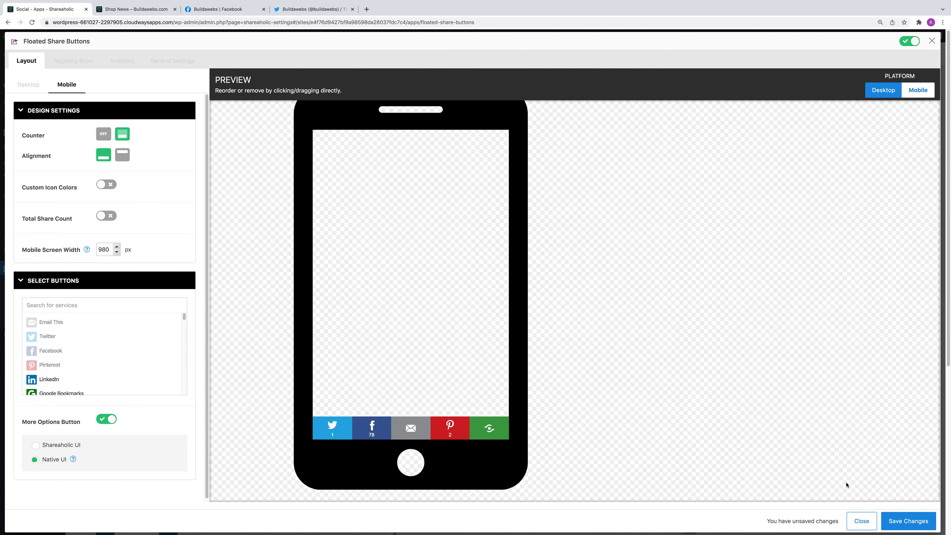
{"action": "left_click", "coordinate": [906, 528]}
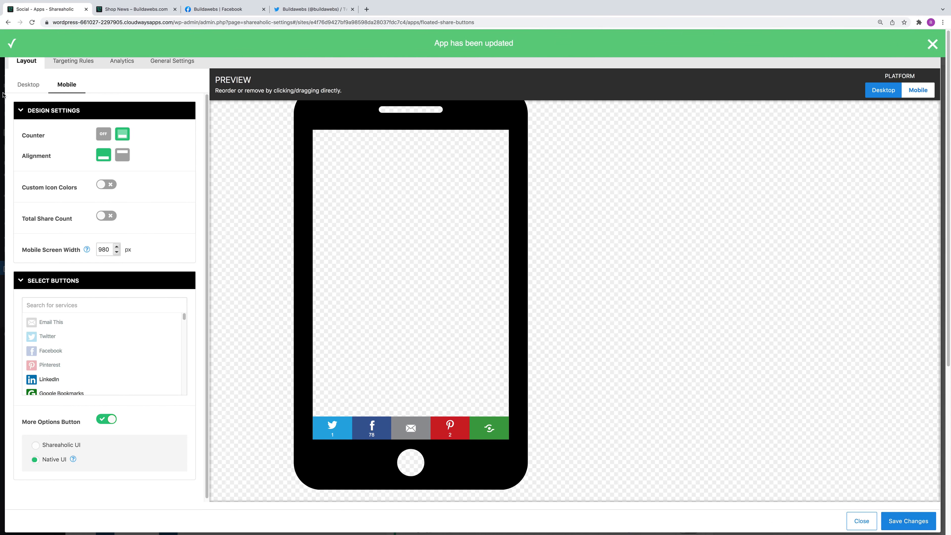
- Review the targeting rules, including the desktop display trigger choices, and the analytics settings for the floated share buttons
{"action": "left_click", "coordinate": [67, 62]}
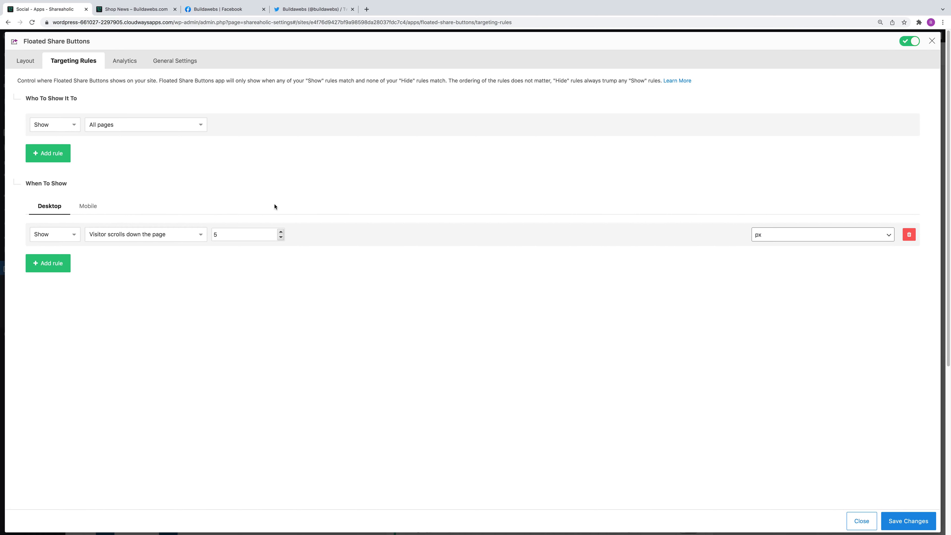
{"action": "left_click", "coordinate": [199, 234]}
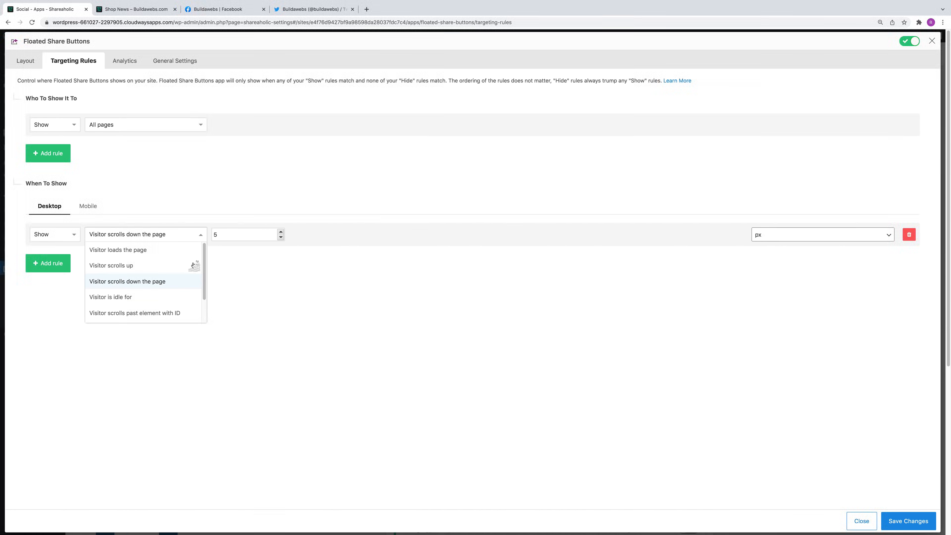
{"action": "left_click", "coordinate": [307, 356]}
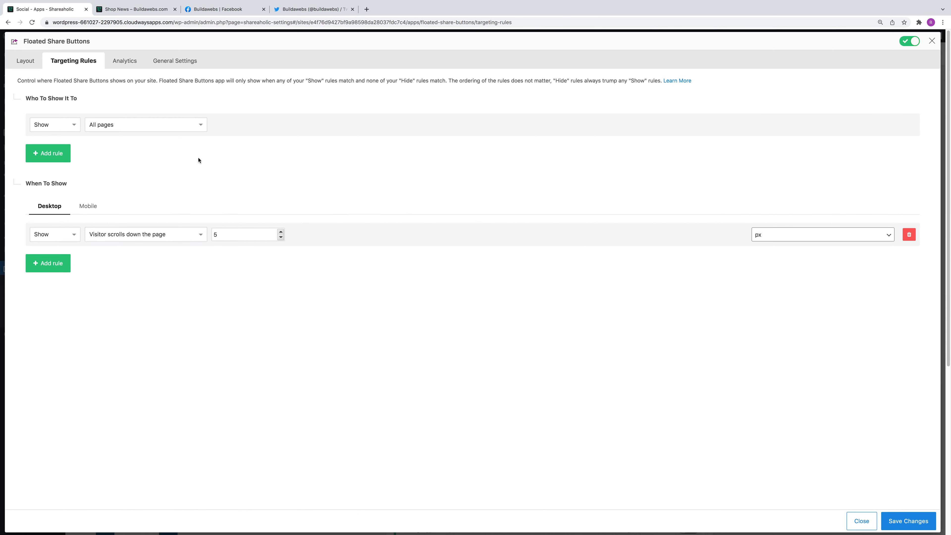
{"action": "left_click", "coordinate": [116, 64]}
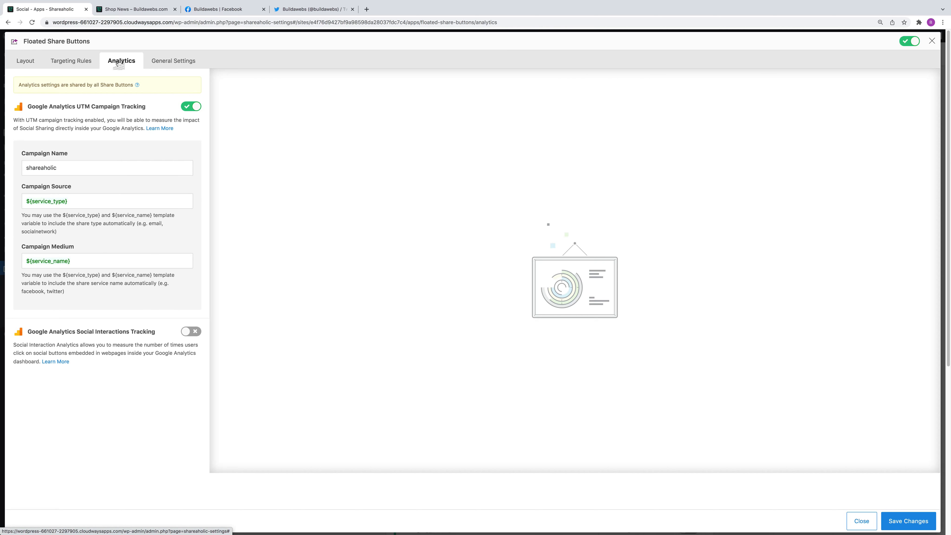
- Return to the floated share buttons' layout, save the changes and close their settings
{"action": "left_click", "coordinate": [26, 61]}
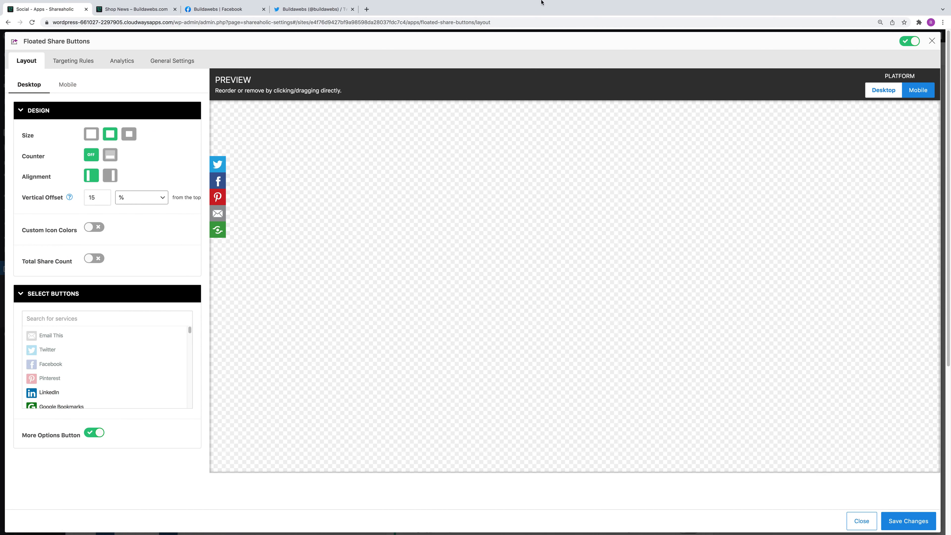
{"action": "left_click", "coordinate": [910, 521]}
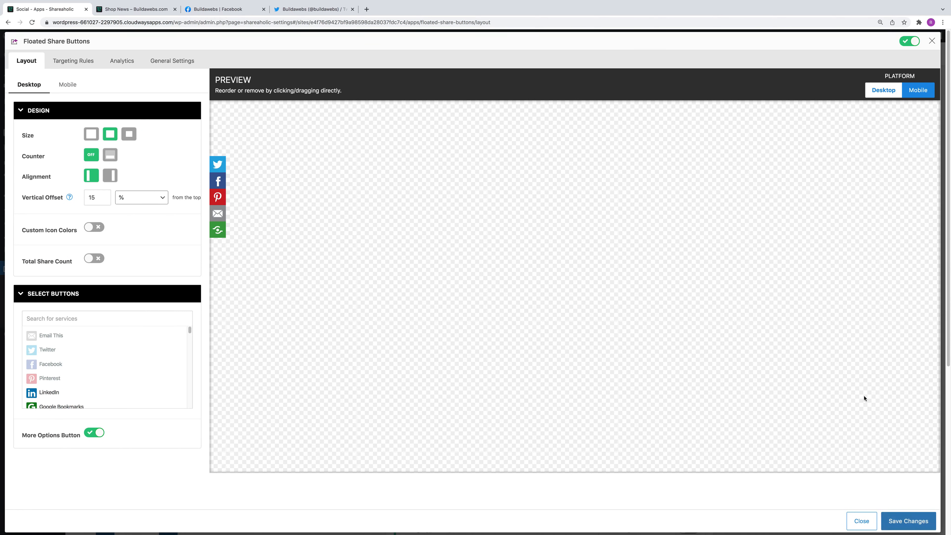
{"action": "left_click", "coordinate": [932, 44]}
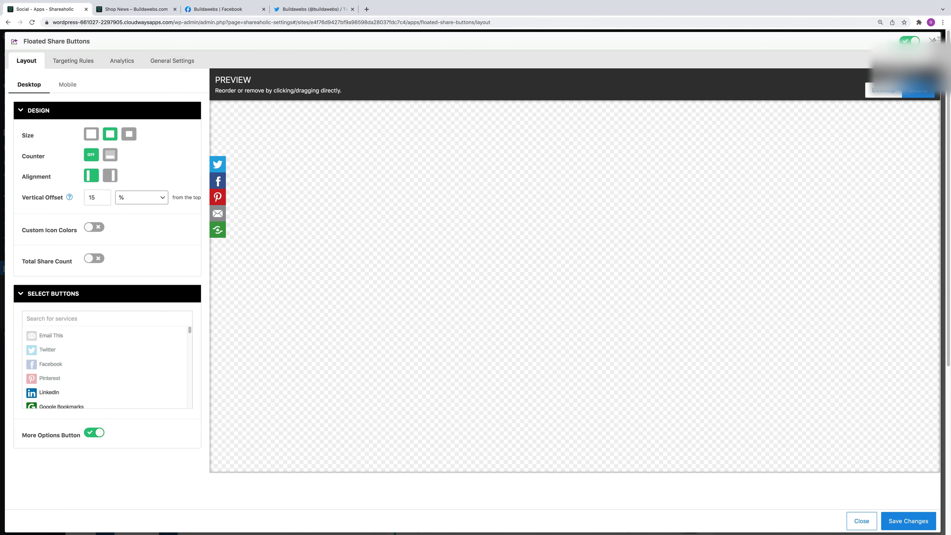
{"action": "left_click", "coordinate": [932, 41]}
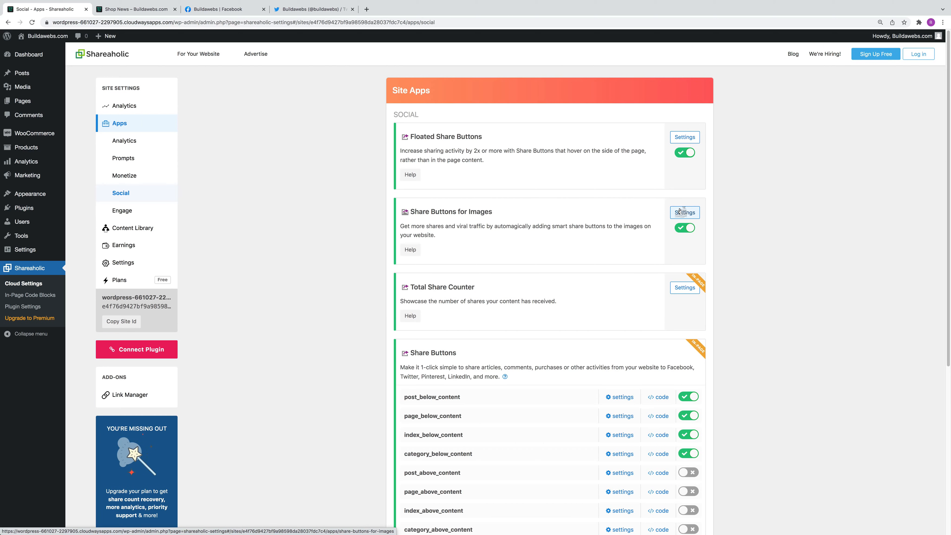
- Toggle Share Buttons for Images off and back on and open its settings
{"action": "left_click", "coordinate": [685, 228]}
{"action": "left_click", "coordinate": [685, 228]}
{"action": "left_click", "coordinate": [685, 212]}
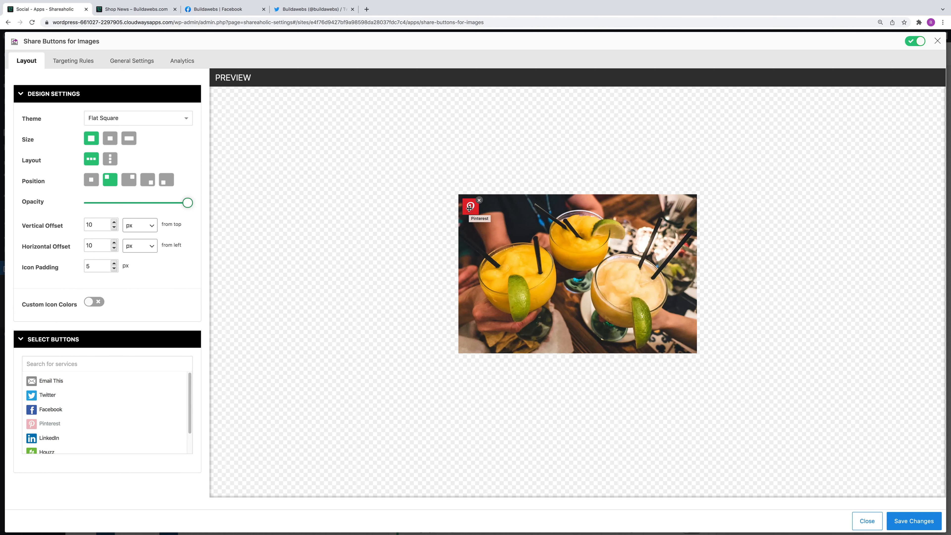
- Add Twitter and Facebook to the image share buttons, also adding LinkedIn and removing it again
{"action": "left_click", "coordinate": [47, 395]}
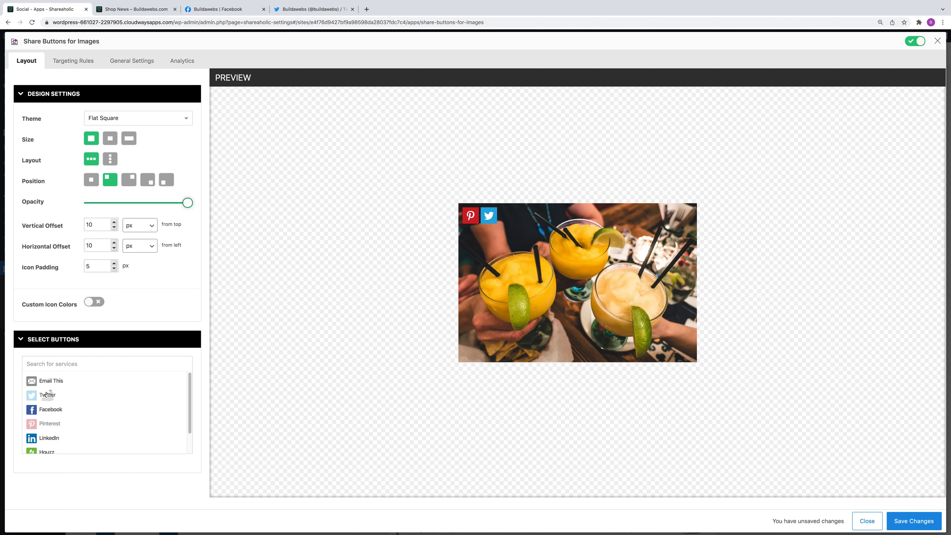
{"action": "left_click", "coordinate": [50, 409]}
{"action": "left_click", "coordinate": [50, 438]}
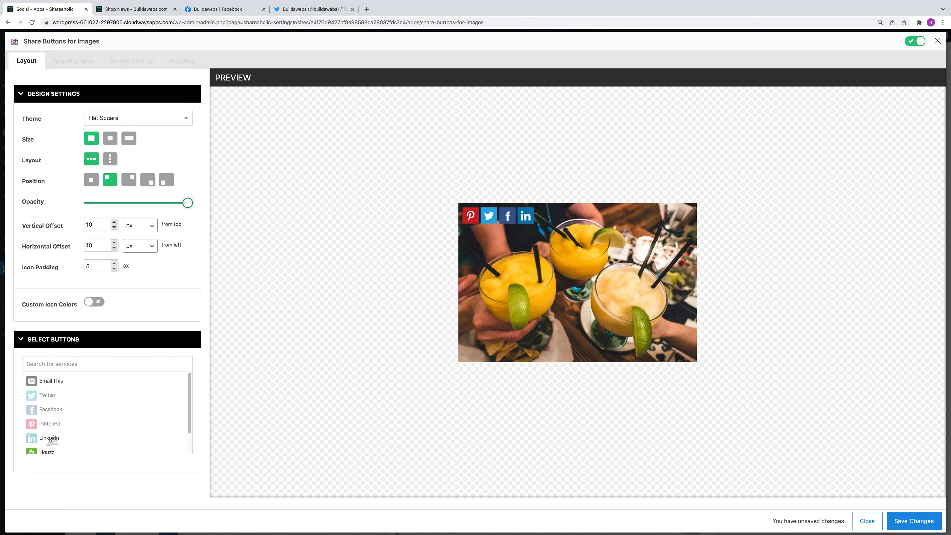
{"action": "left_click", "coordinate": [49, 438]}
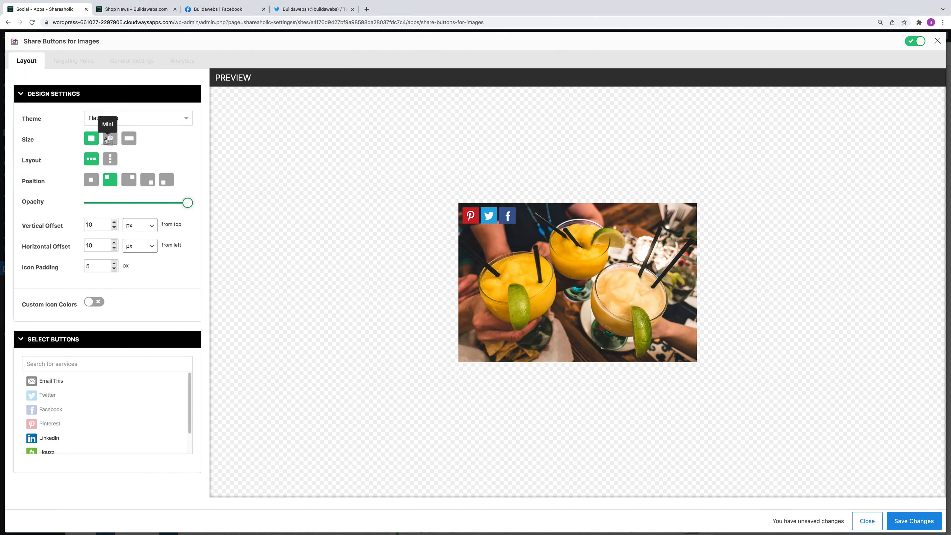
- Try the Classic theme for the image share buttons and set the theme to Flat Circle
{"action": "left_click", "coordinate": [132, 119]}
{"action": "left_click", "coordinate": [118, 140]}
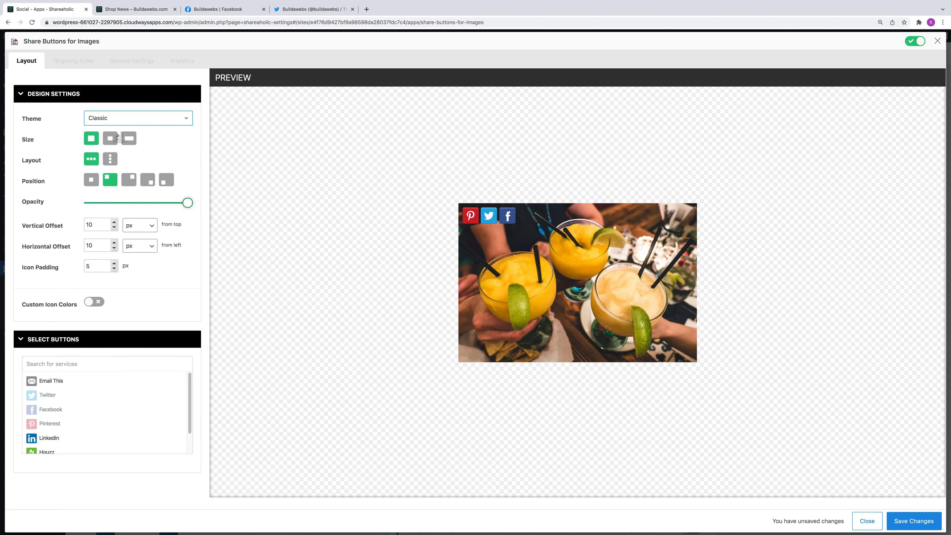
{"action": "left_click", "coordinate": [120, 118]}
{"action": "left_click", "coordinate": [108, 163]}
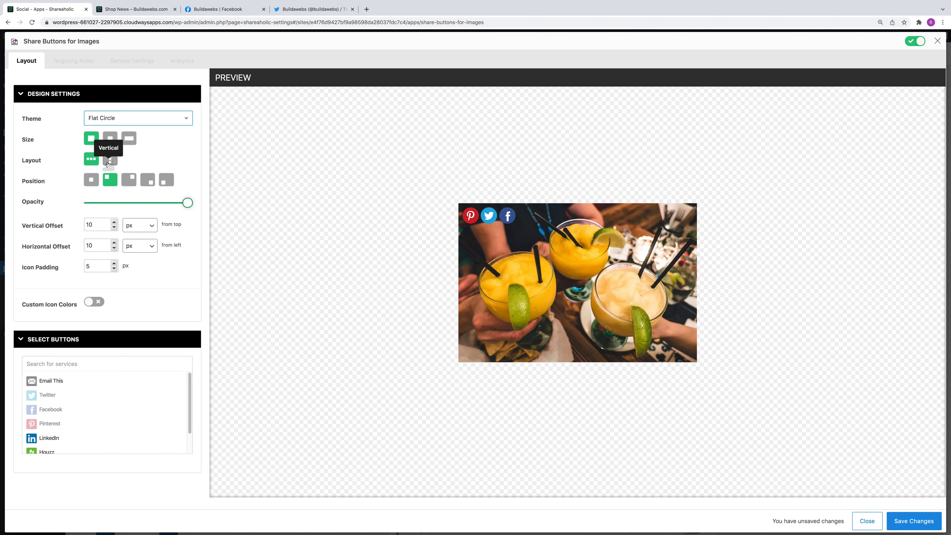
- Try the Mini and Rectangle sizes for the image share buttons and return to the full-size icon option
{"action": "left_click", "coordinate": [112, 139]}
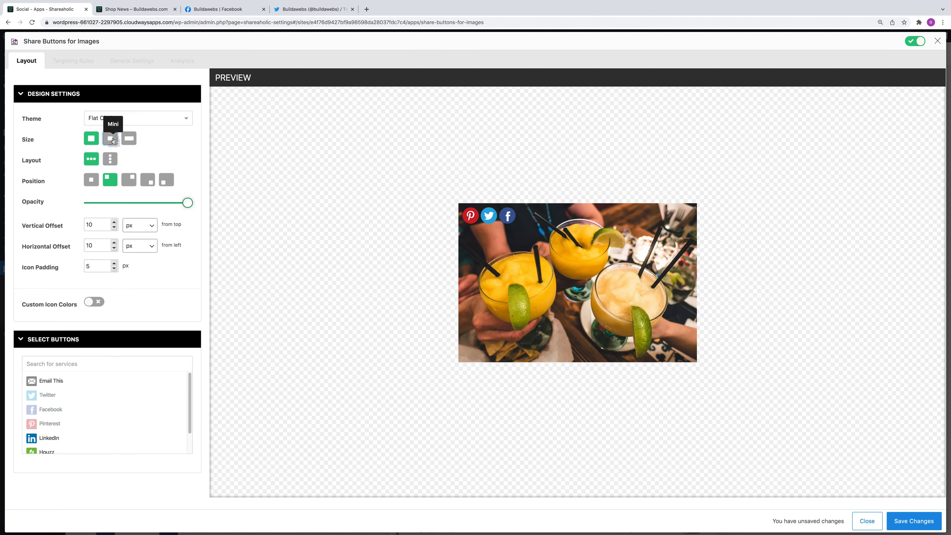
{"action": "left_click", "coordinate": [129, 139]}
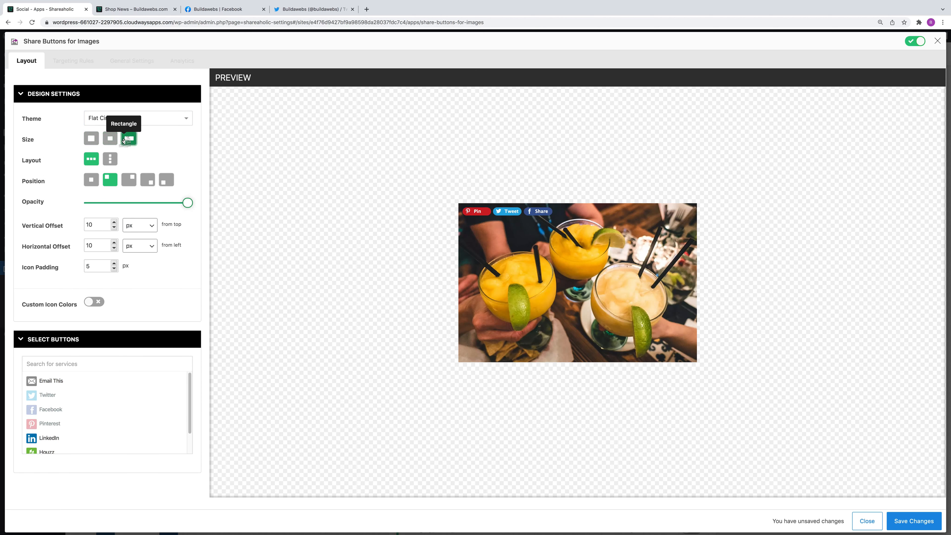
{"action": "left_click", "coordinate": [91, 139]}
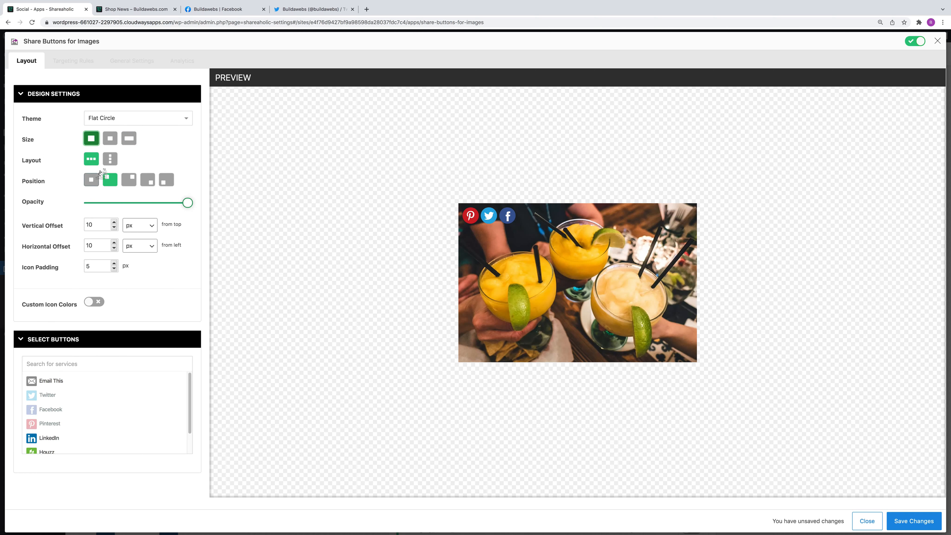
- Set the image share buttons to a vertical layout and try several positions on the image, ending with Center
{"action": "left_click", "coordinate": [112, 162]}
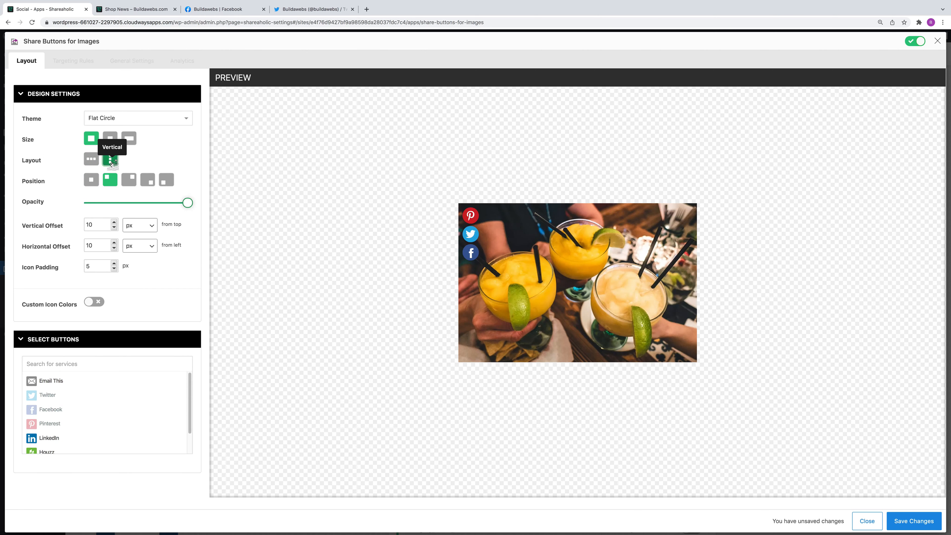
{"action": "left_click", "coordinate": [90, 182]}
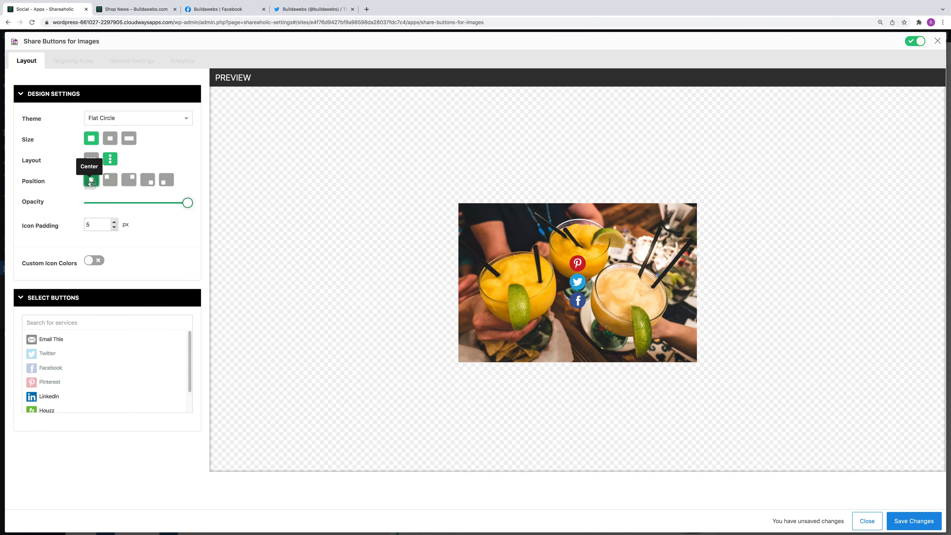
{"action": "left_click", "coordinate": [110, 179]}
{"action": "left_click", "coordinate": [125, 180]}
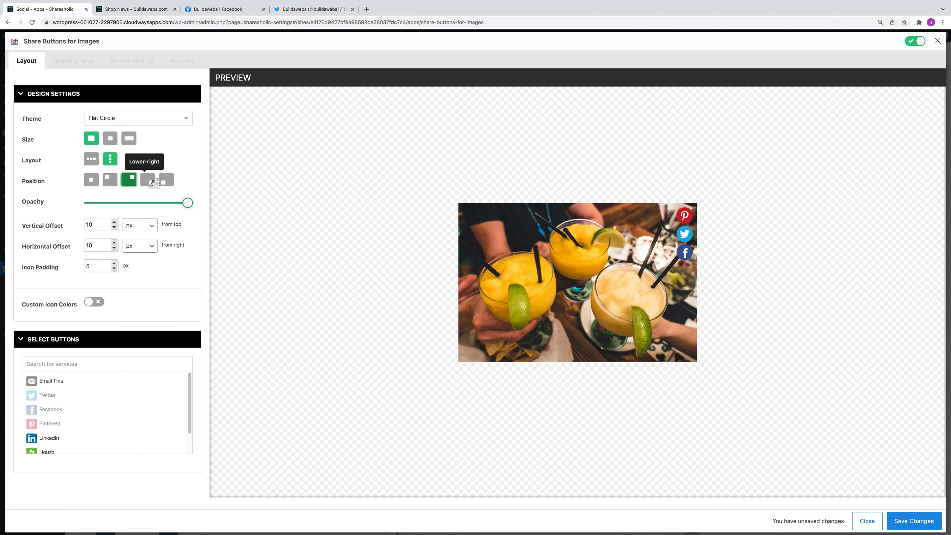
{"action": "left_click", "coordinate": [91, 181]}
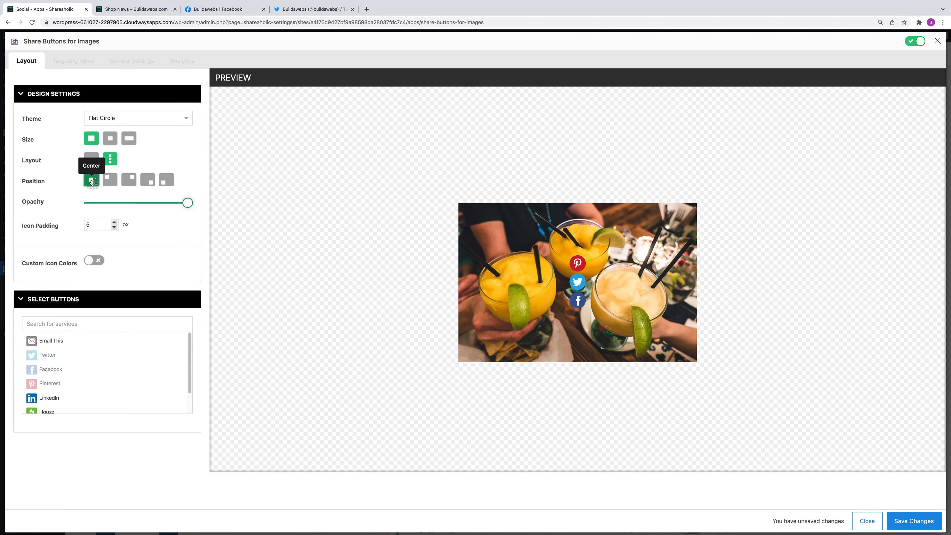
- Switch custom icon colors on and back off, and position the image share buttons in the image's upper-left corner
{"action": "left_click", "coordinate": [95, 260]}
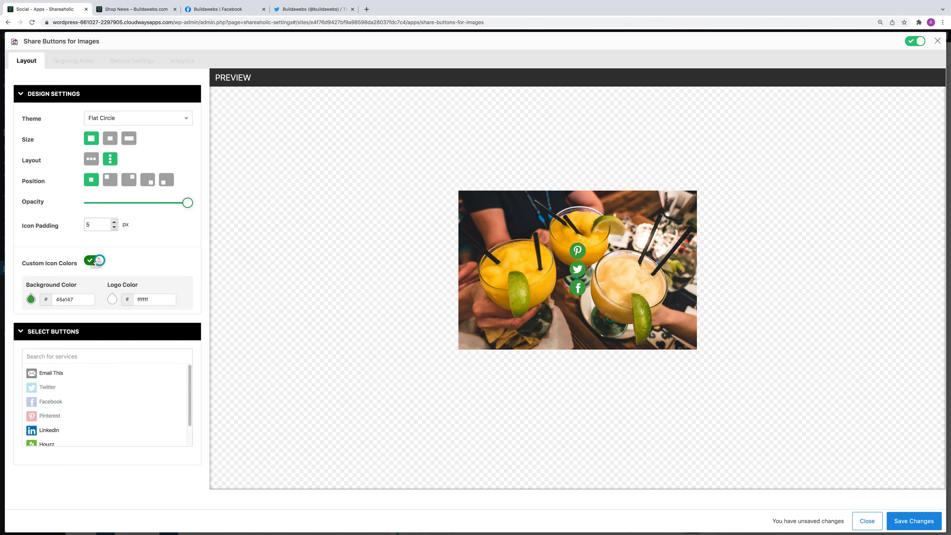
{"action": "left_click", "coordinate": [95, 261]}
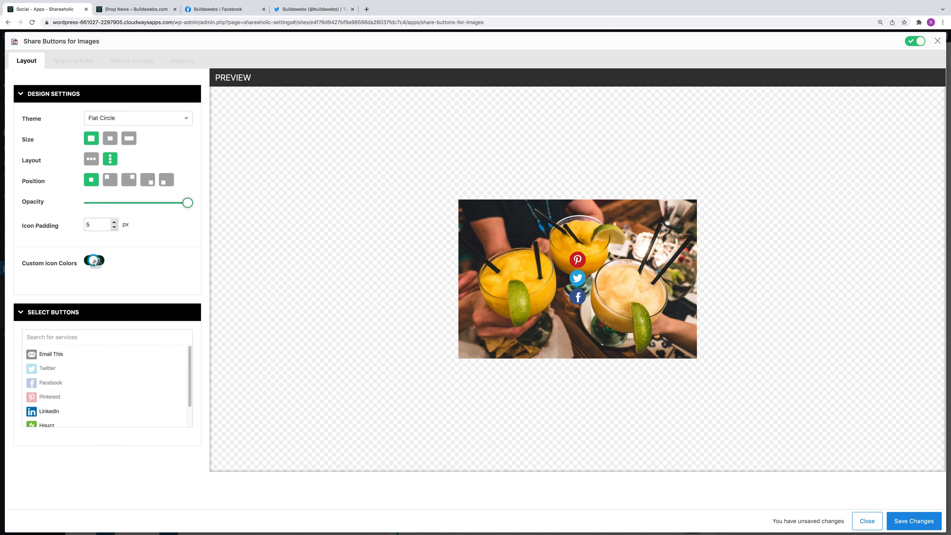
{"action": "left_click", "coordinate": [109, 181]}
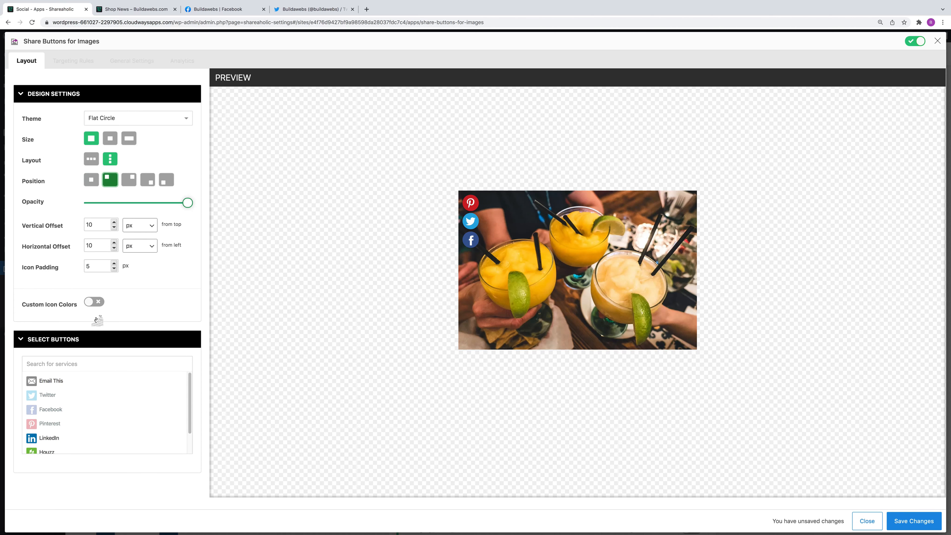
- Save the changes to Share Buttons for Images and close their settings
{"action": "left_click", "coordinate": [914, 521]}
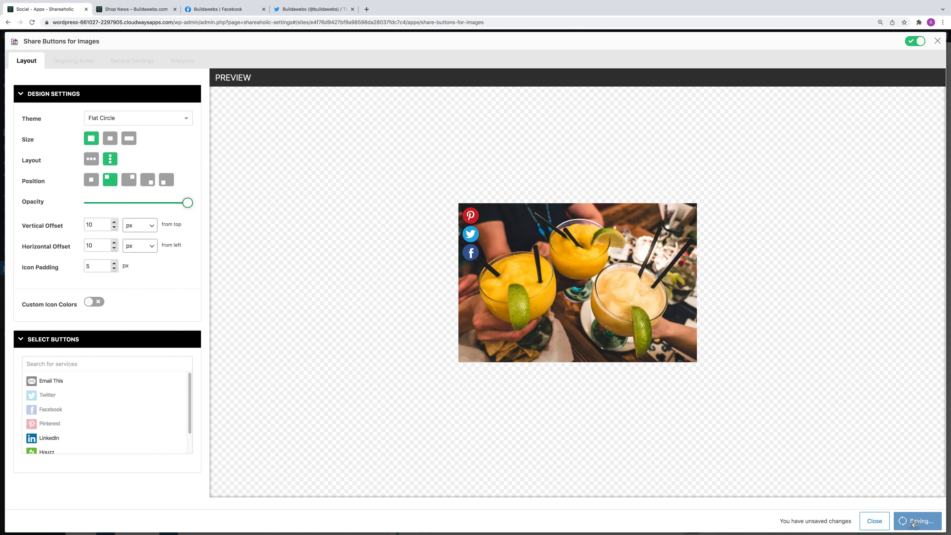
{"action": "left_click", "coordinate": [938, 44]}
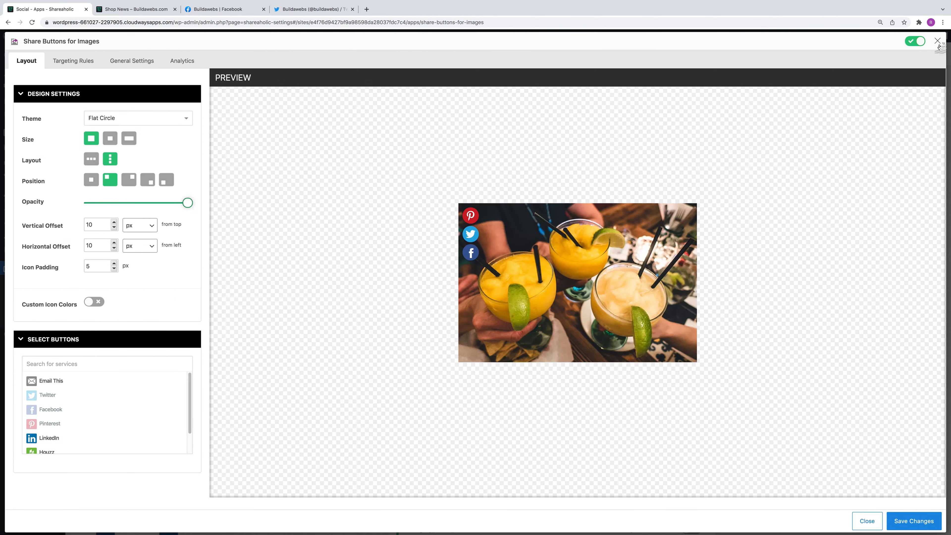
{"action": "left_click", "coordinate": [938, 42]}
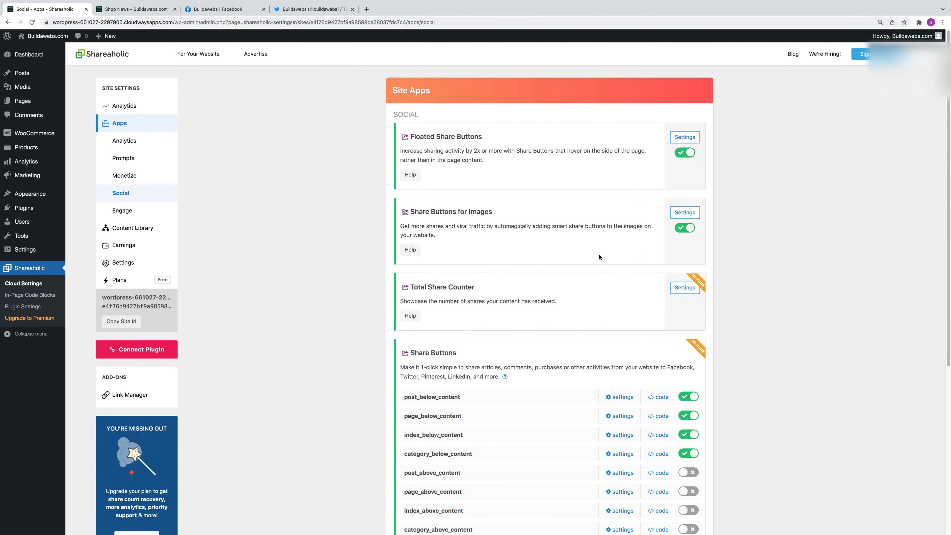
- Toggle the post_below_content share buttons off and back on and open their settings
{"action": "scroll", "coordinate": [594, 269], "scroll_direction": "down", "scroll_amount": 2}
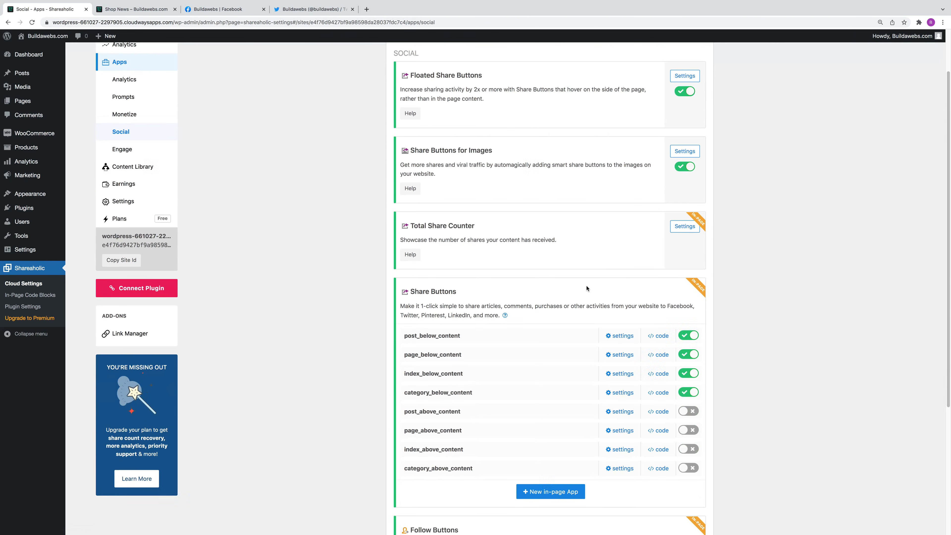
{"action": "scroll", "coordinate": [586, 287], "scroll_direction": "down", "scroll_amount": 6}
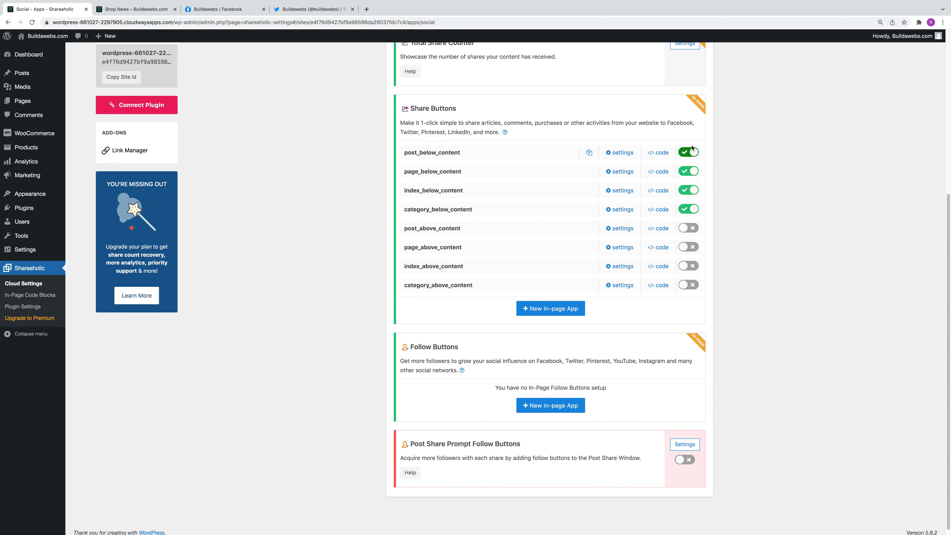
{"action": "left_click", "coordinate": [686, 152]}
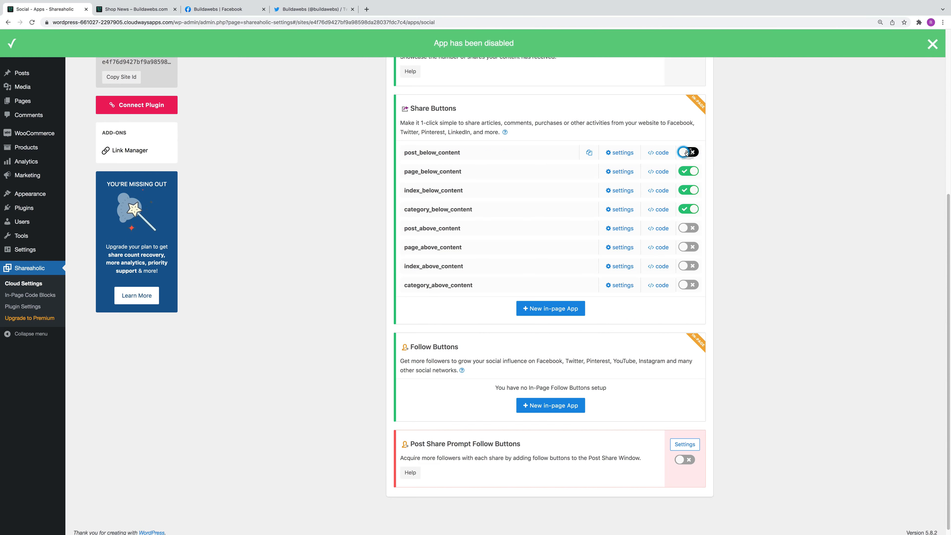
{"action": "left_click", "coordinate": [622, 153]}
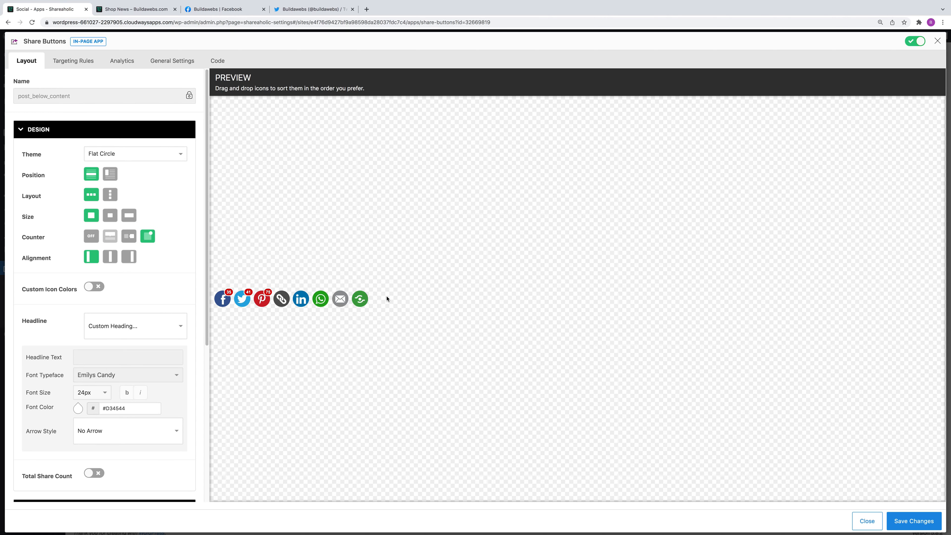
- Remove the WhatsApp, LinkedIn and copy-link buttons from the post_below_content share buttons
{"action": "mouse_move", "coordinate": [348, 294]}
{"action": "left_click", "coordinate": [328, 291]}
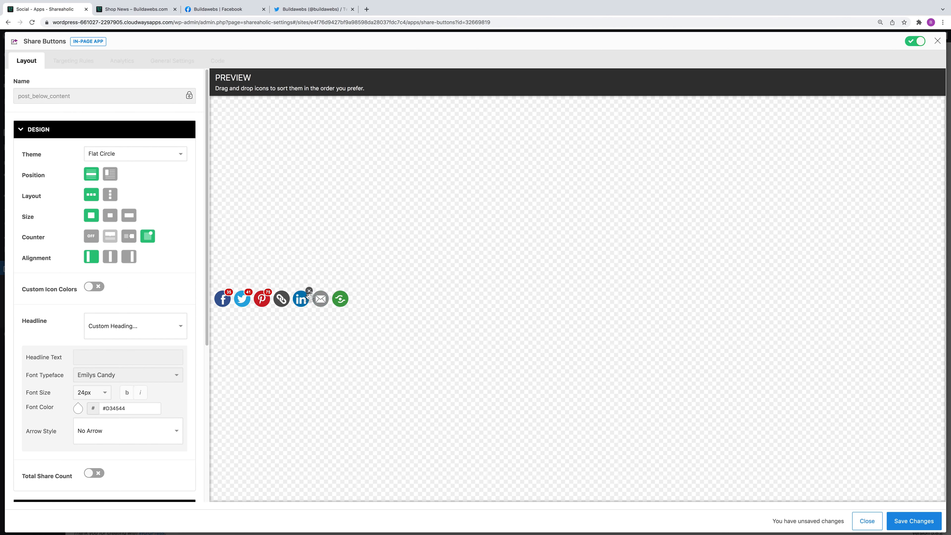
{"action": "left_click", "coordinate": [309, 291]}
{"action": "left_click", "coordinate": [289, 290]}
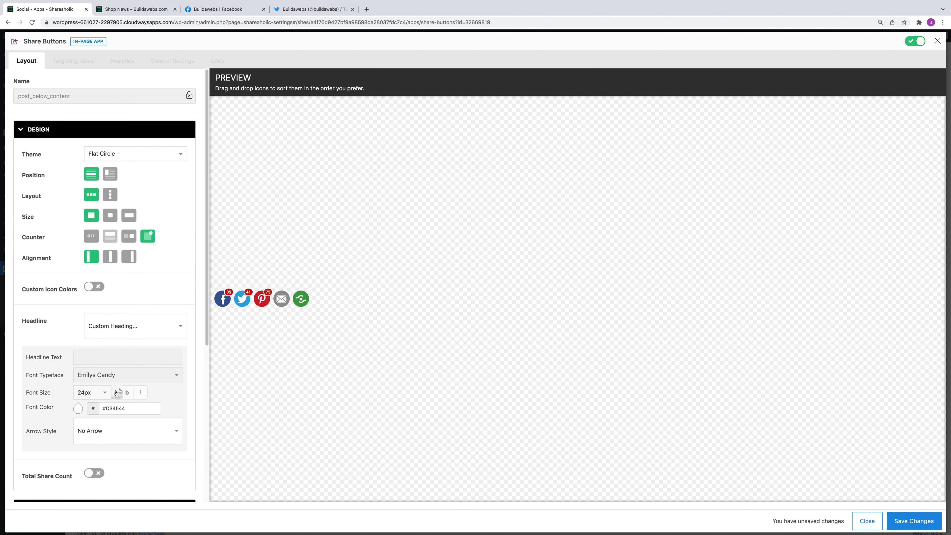
- Turn off the share counter for post_below_content, then save the changes and close the settings
{"action": "scroll", "coordinate": [114, 390], "scroll_direction": "down", "scroll_amount": 4}
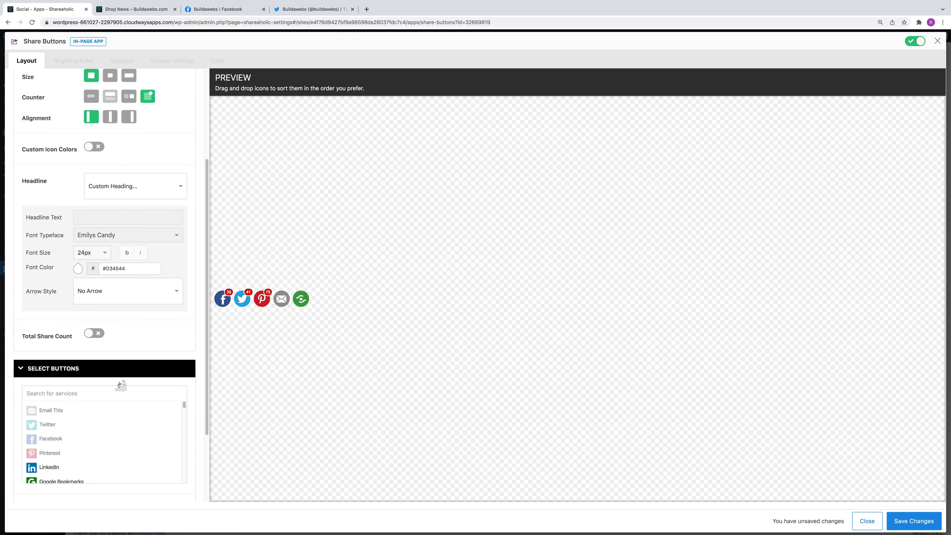
{"action": "scroll", "coordinate": [120, 384], "scroll_direction": "up", "scroll_amount": 2}
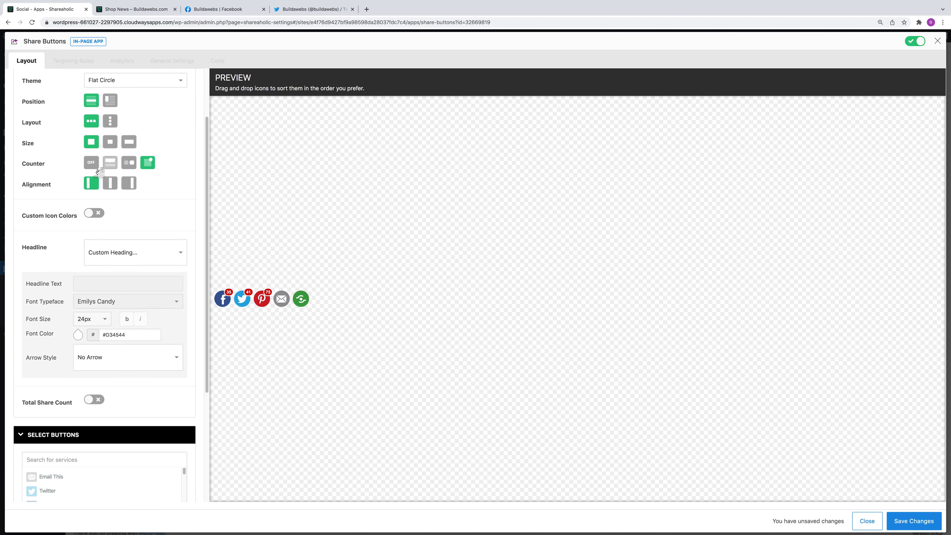
{"action": "left_click", "coordinate": [90, 162]}
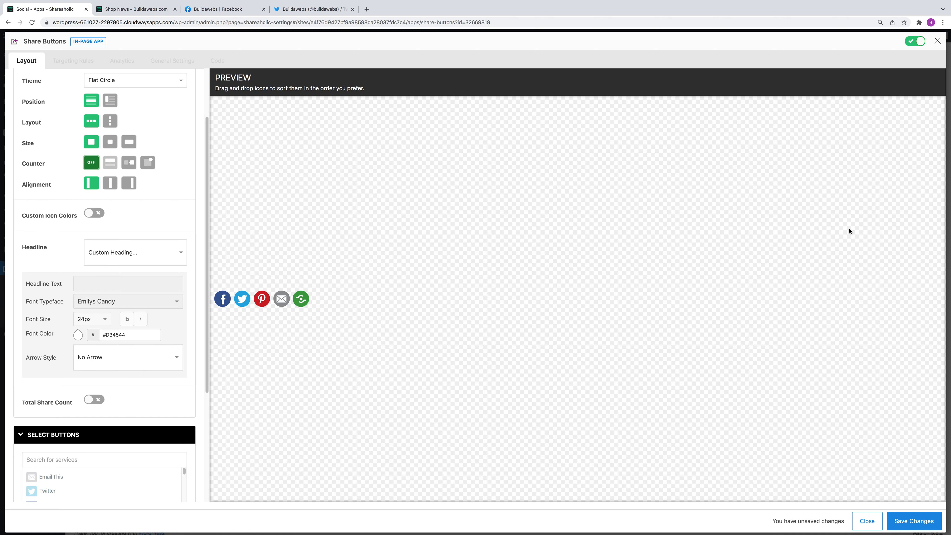
{"action": "left_click", "coordinate": [894, 520]}
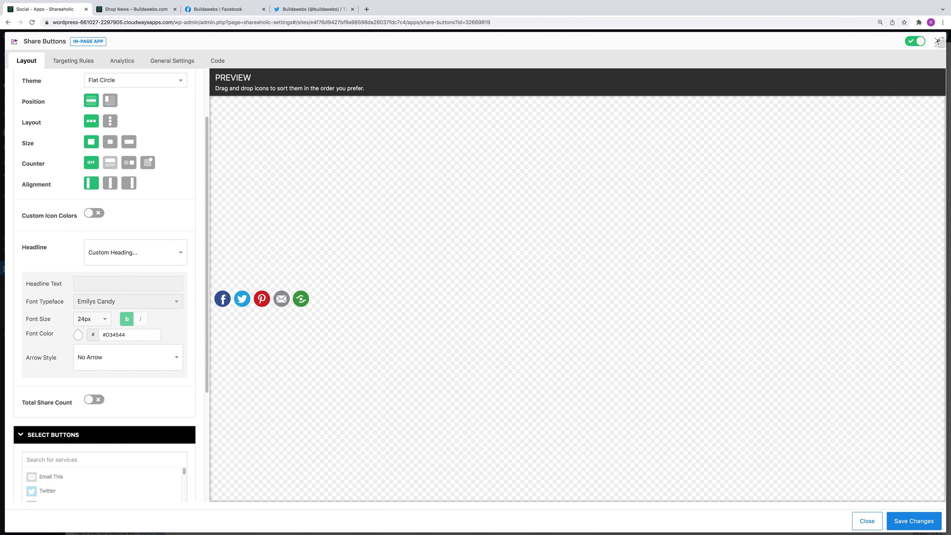
{"action": "left_click", "coordinate": [937, 41]}
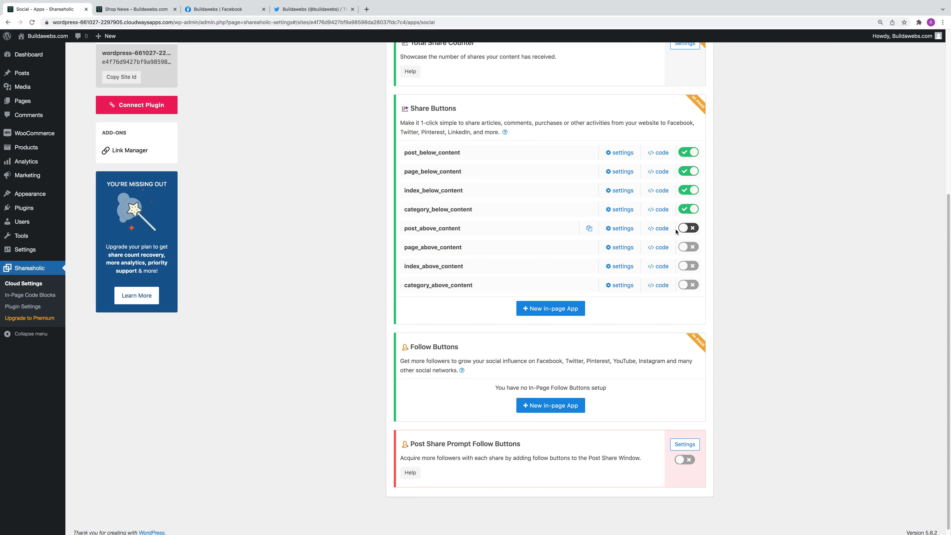
- Enable the post_above_content and category_above_content share buttons
{"action": "left_click", "coordinate": [691, 229]}
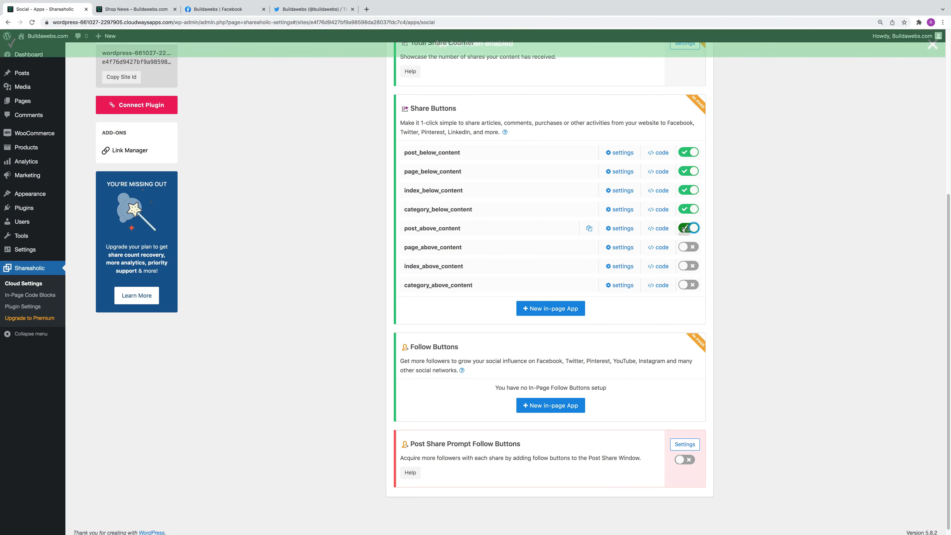
{"action": "left_click", "coordinate": [685, 286]}
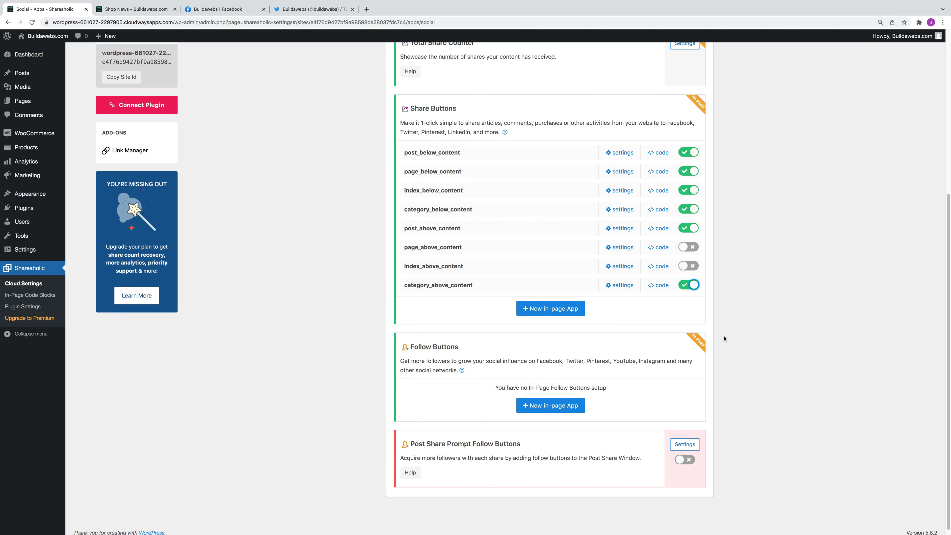
{"action": "scroll", "coordinate": [724, 338], "scroll_direction": "down", "scroll_amount": 1}
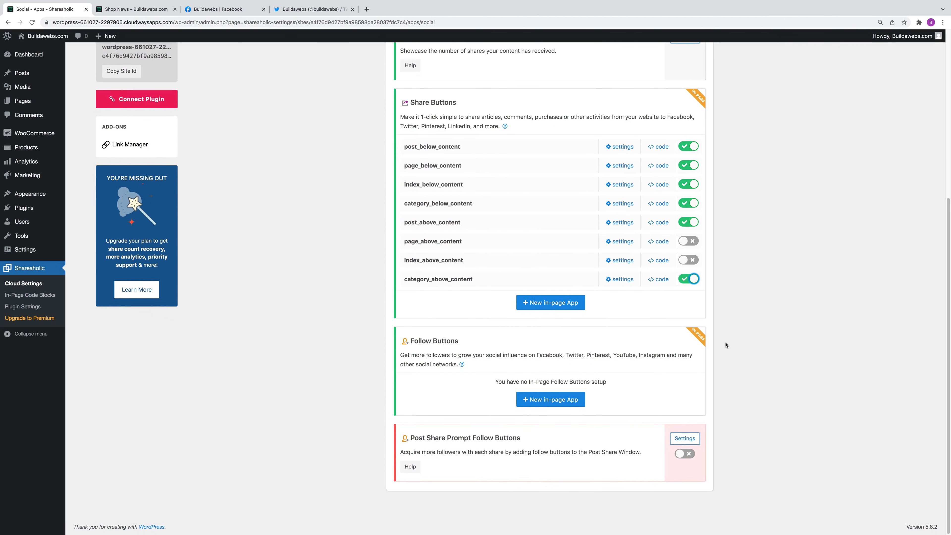
{"action": "scroll", "coordinate": [725, 341], "scroll_direction": "up", "scroll_amount": 7}
{"action": "scroll", "coordinate": [776, 317], "scroll_direction": "down", "scroll_amount": 3}
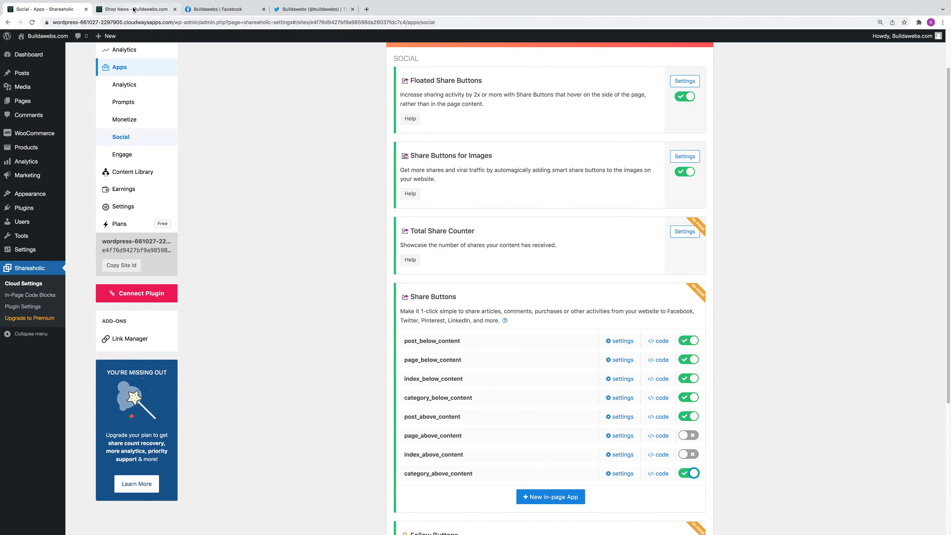
- Close the mobile preview tools on the Shop News page, reload it and check the share buttons on the posts
{"action": "left_click", "coordinate": [127, 13]}
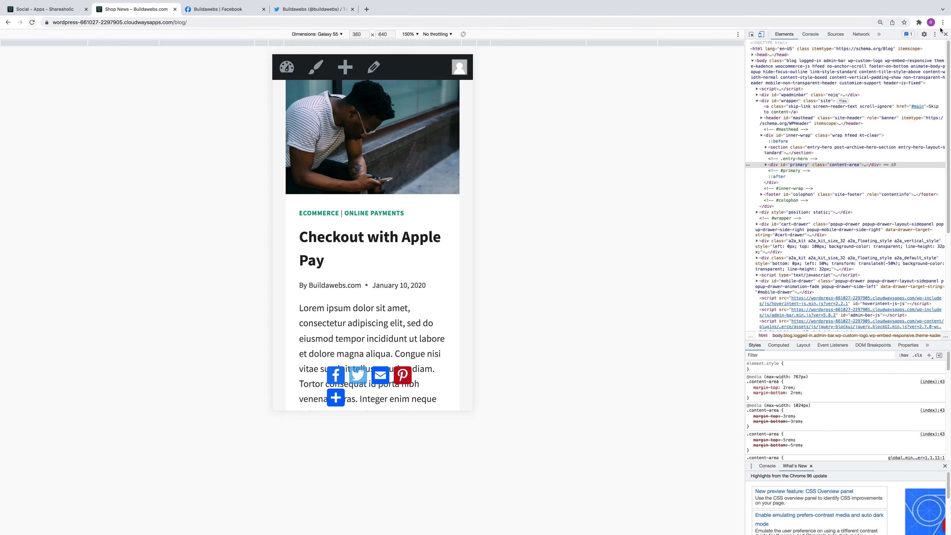
{"action": "left_click", "coordinate": [945, 34]}
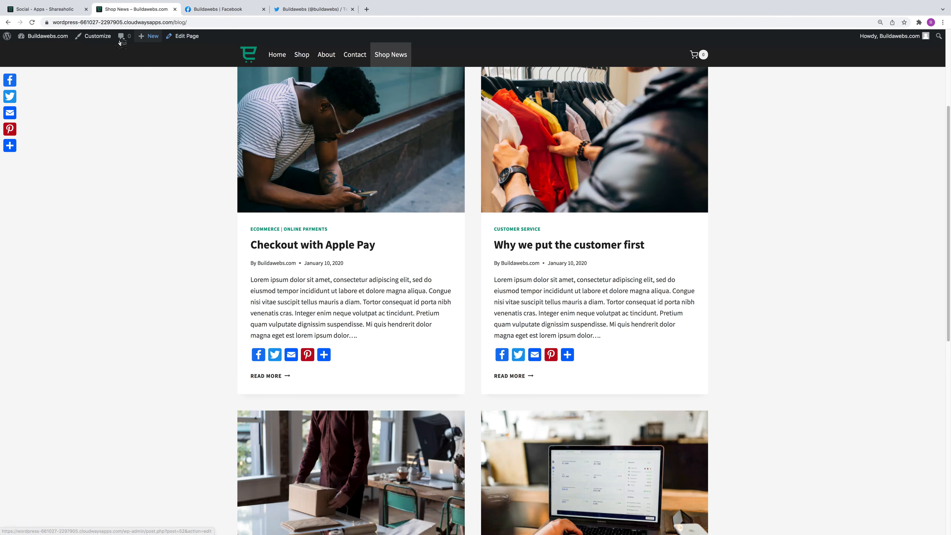
{"action": "left_click", "coordinate": [33, 22]}
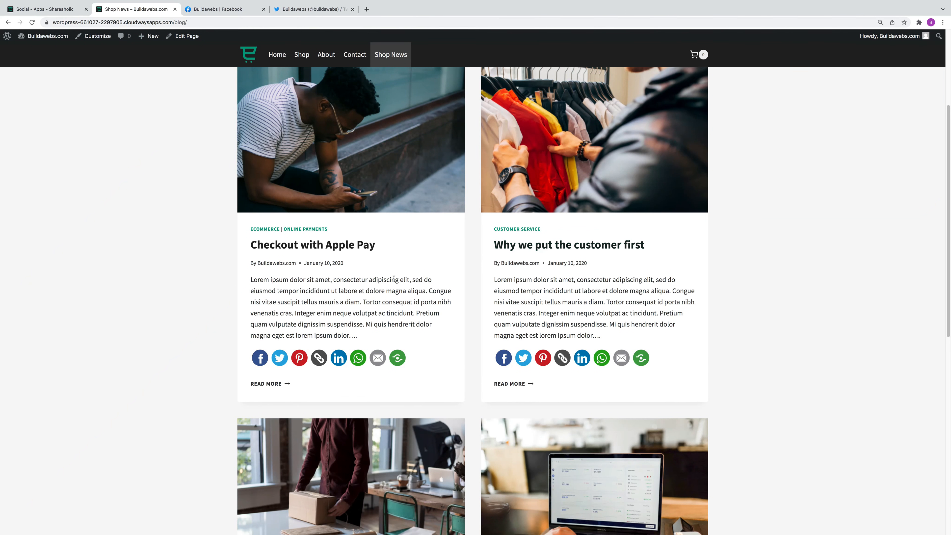
{"action": "scroll", "coordinate": [426, 283], "scroll_direction": "up", "scroll_amount": 1}
{"action": "scroll", "coordinate": [433, 304], "scroll_direction": "up", "scroll_amount": 4}
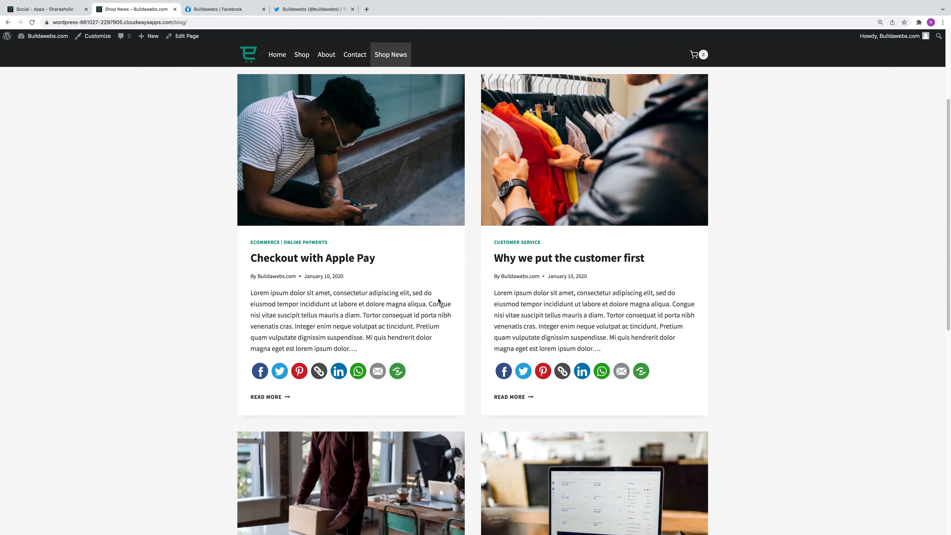
{"action": "scroll", "coordinate": [425, 265], "scroll_direction": "down", "scroll_amount": 1}
{"action": "scroll", "coordinate": [426, 265], "scroll_direction": "down", "scroll_amount": 1}
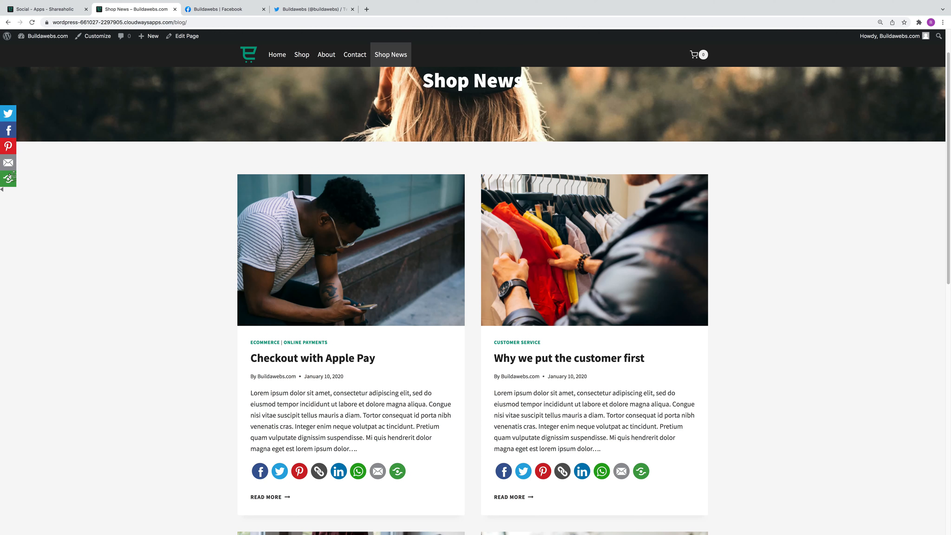
- Check the image share buttons on the Shop page and Album product, try pinning the album image to Pinterest, and close the Pinterest page
{"action": "left_click", "coordinate": [4, 191]}
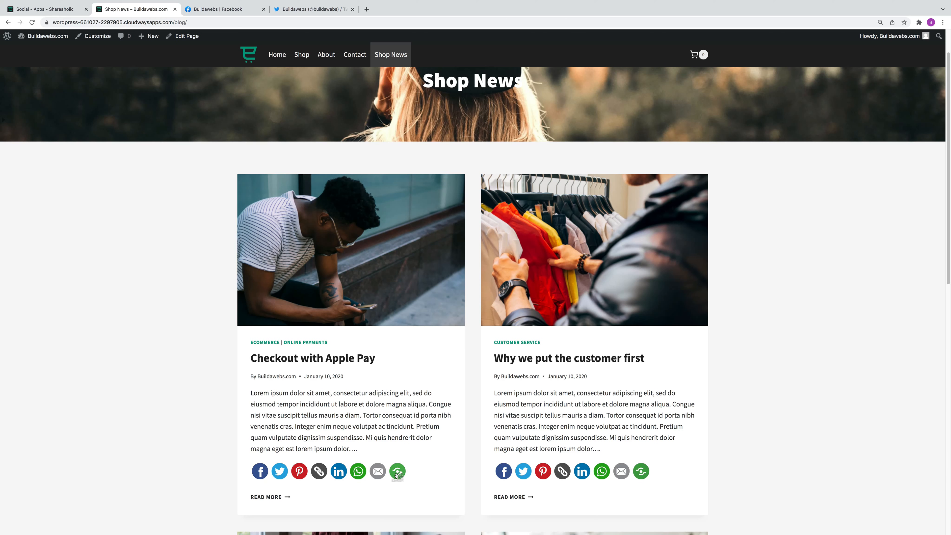
{"action": "left_click", "coordinate": [303, 55]}
{"action": "mouse_move", "coordinate": [614, 311]}
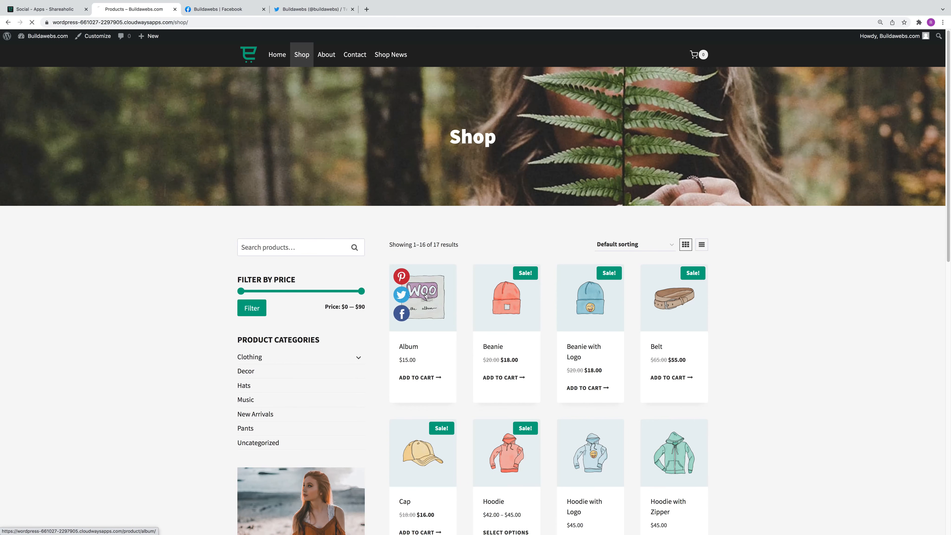
{"action": "left_click", "coordinate": [426, 295]}
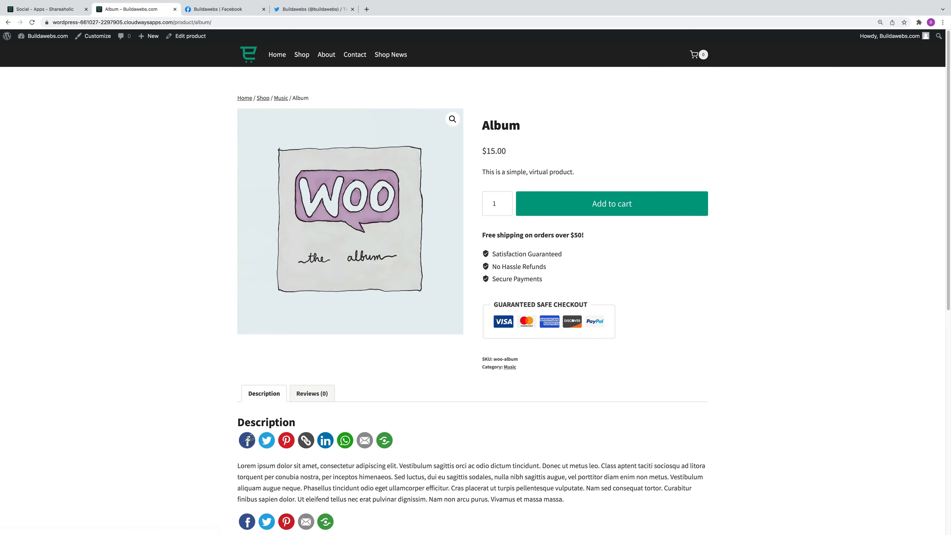
{"action": "mouse_move", "coordinate": [333, 213]}
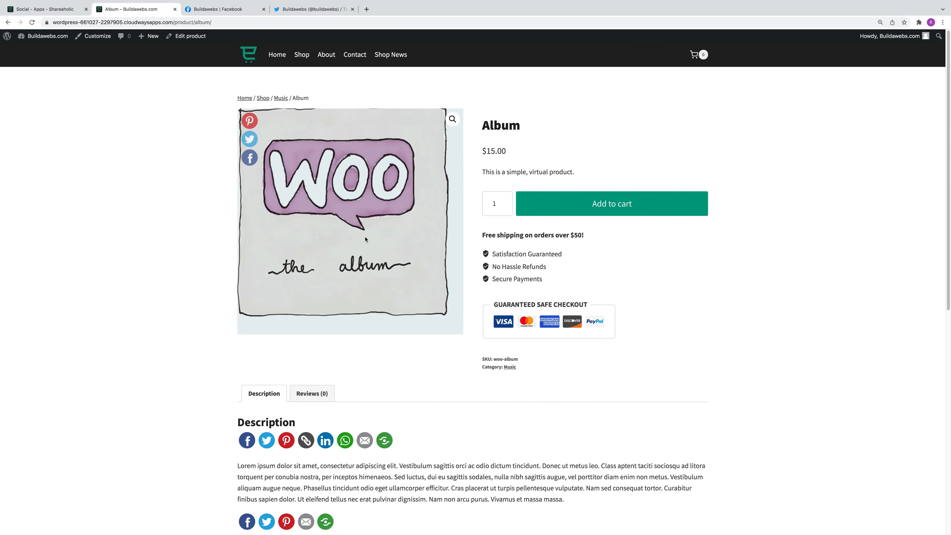
{"action": "left_click", "coordinate": [249, 121]}
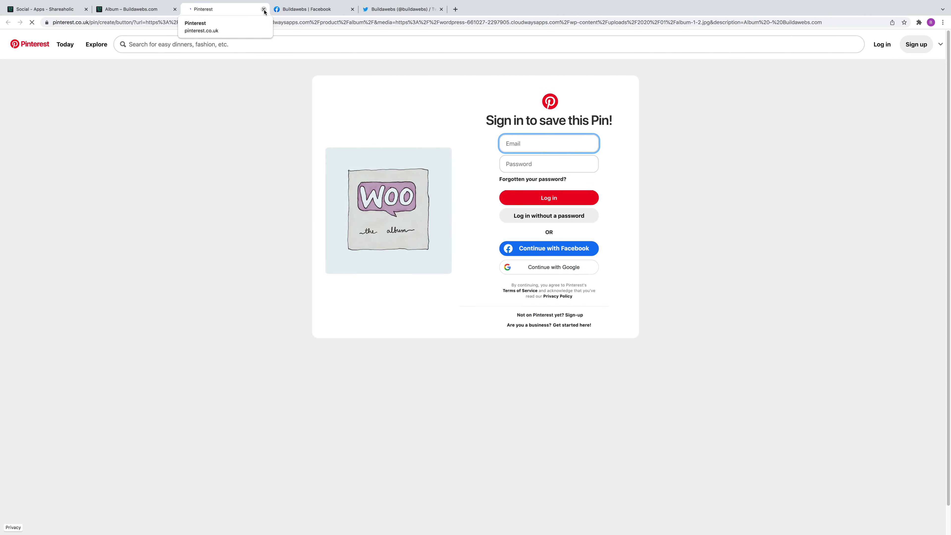
{"action": "left_click", "coordinate": [263, 9]}
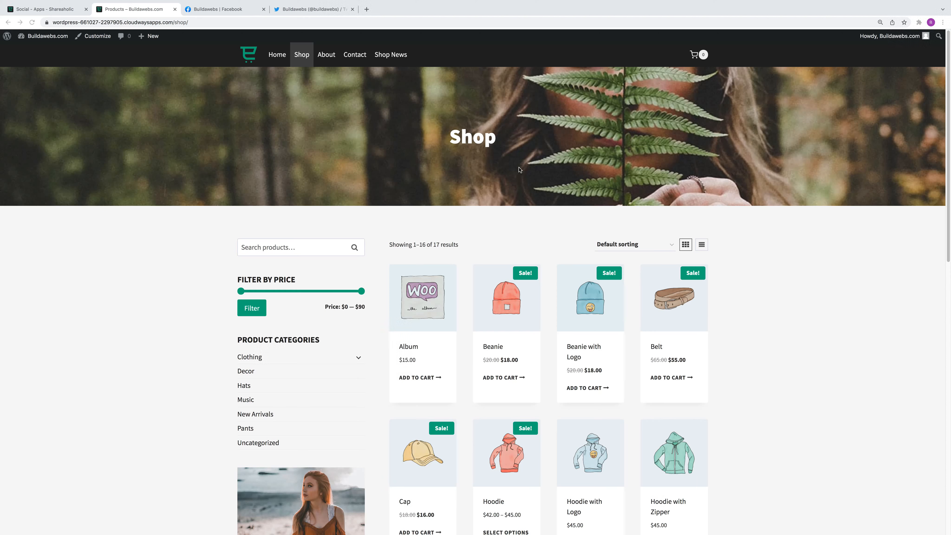
- Return to Shareaholic, close the Floated Share Buttons settings, and look through the Prompts, Monetize and Engage apps
{"action": "left_click", "coordinate": [45, 10]}
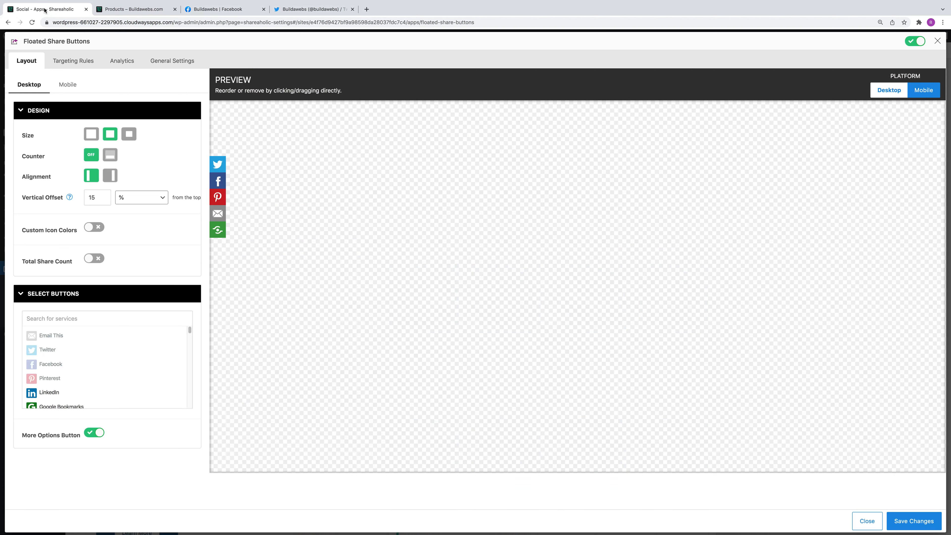
{"action": "left_click", "coordinate": [938, 41]}
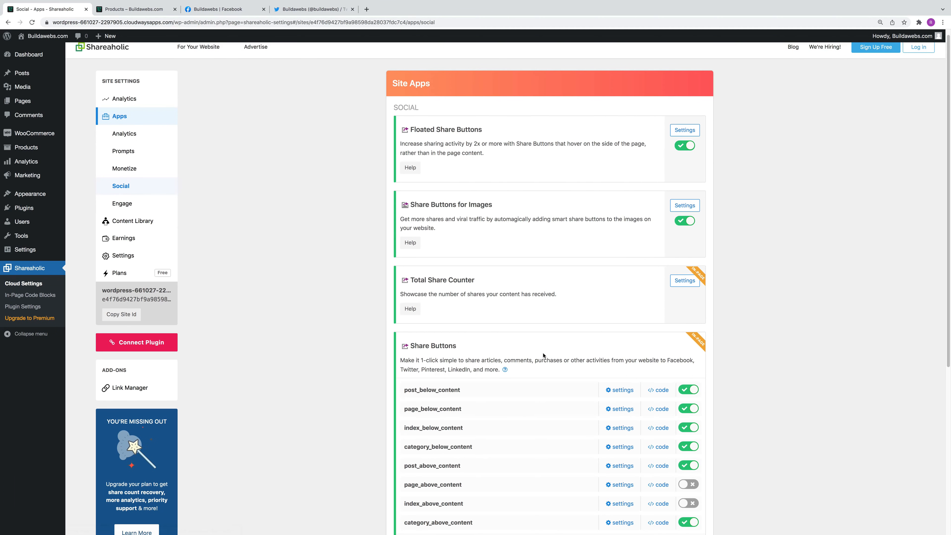
{"action": "scroll", "coordinate": [546, 328], "scroll_direction": "down", "scroll_amount": 2}
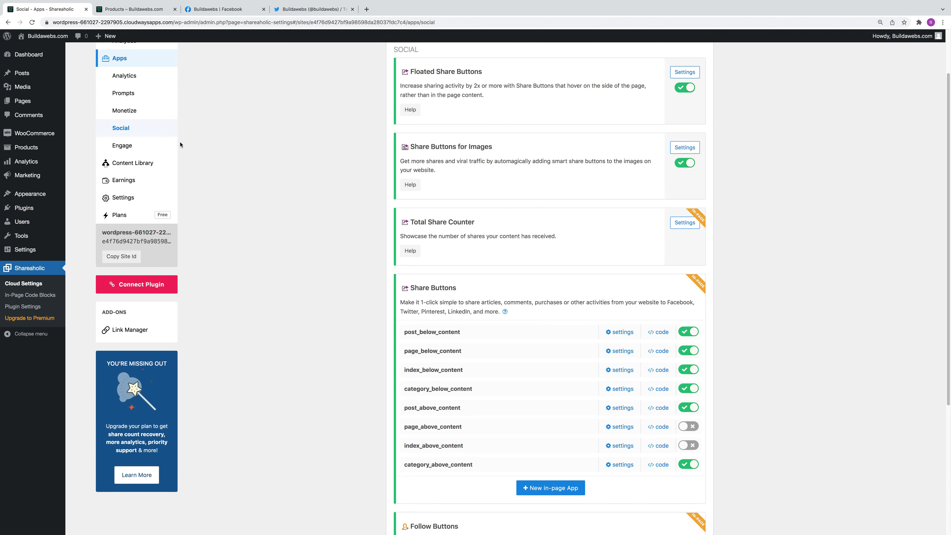
{"action": "left_click", "coordinate": [133, 76]}
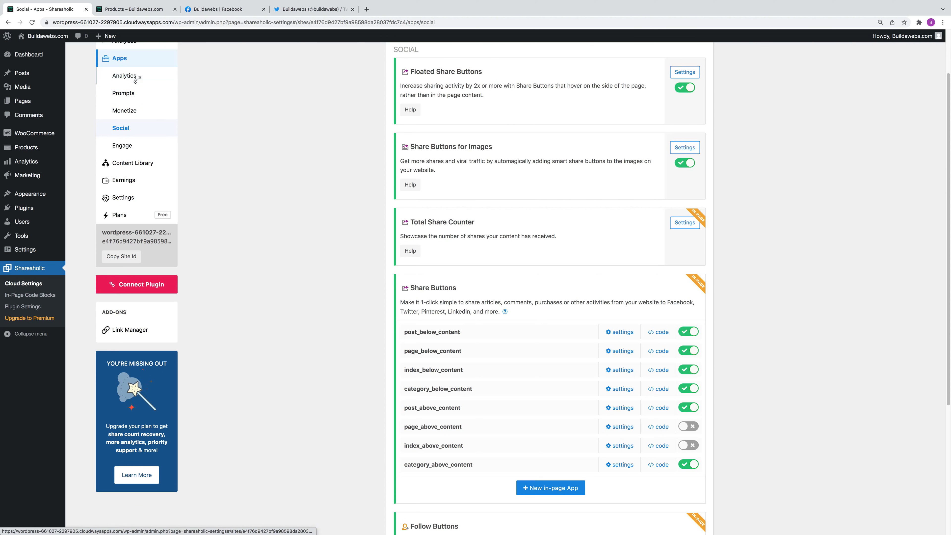
{"action": "left_click", "coordinate": [128, 99]}
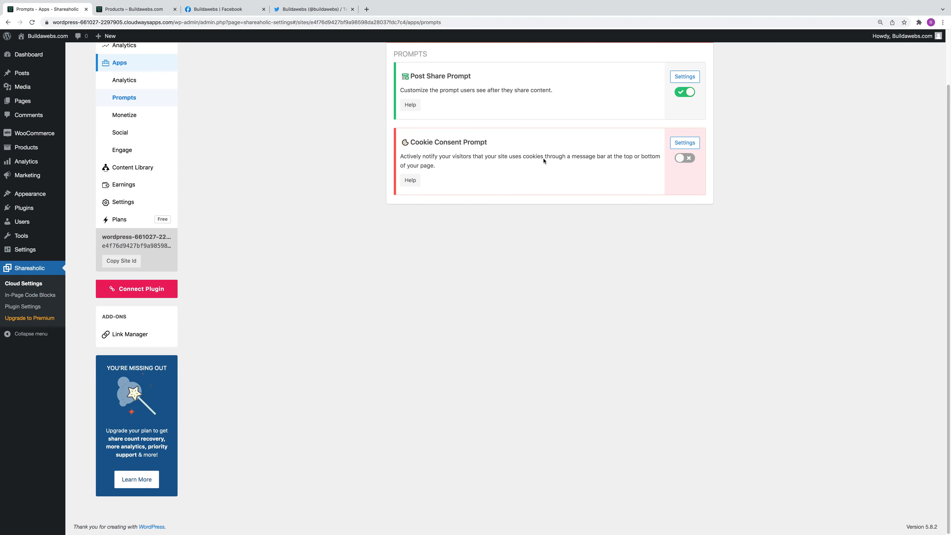
{"action": "left_click", "coordinate": [129, 115]}
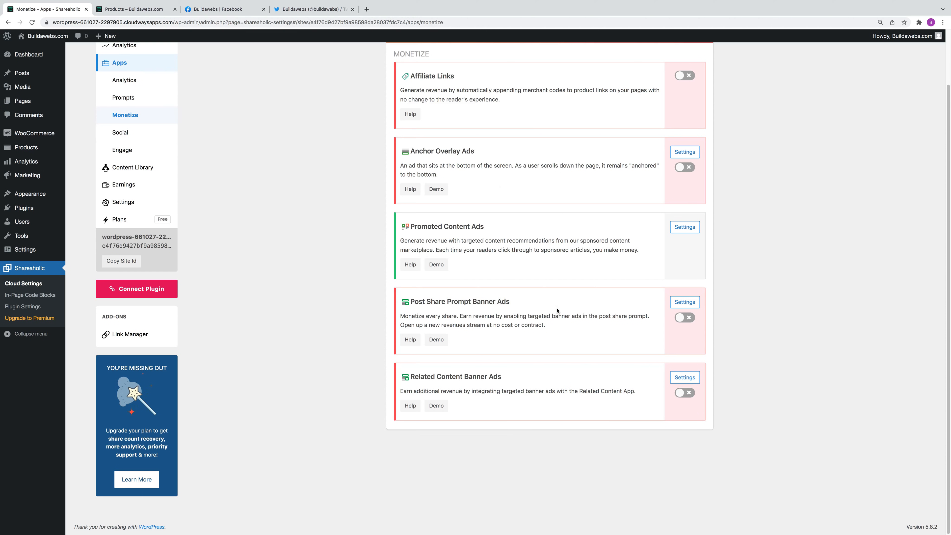
{"action": "left_click", "coordinate": [122, 149]}
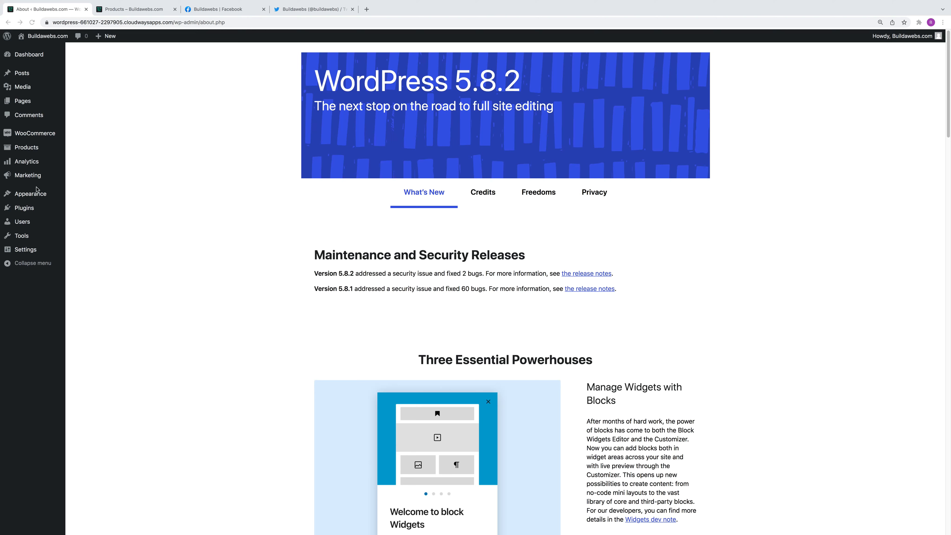
- Search the plugin directory for "sassy social sharing", install and activate Sassy Social Share, and open its settings
{"action": "left_click", "coordinate": [30, 208]}
{"action": "left_click", "coordinate": [87, 220]}
{"action": "left_click", "coordinate": [852, 80]}
{"action": "type", "text": "sassy social sharing"}
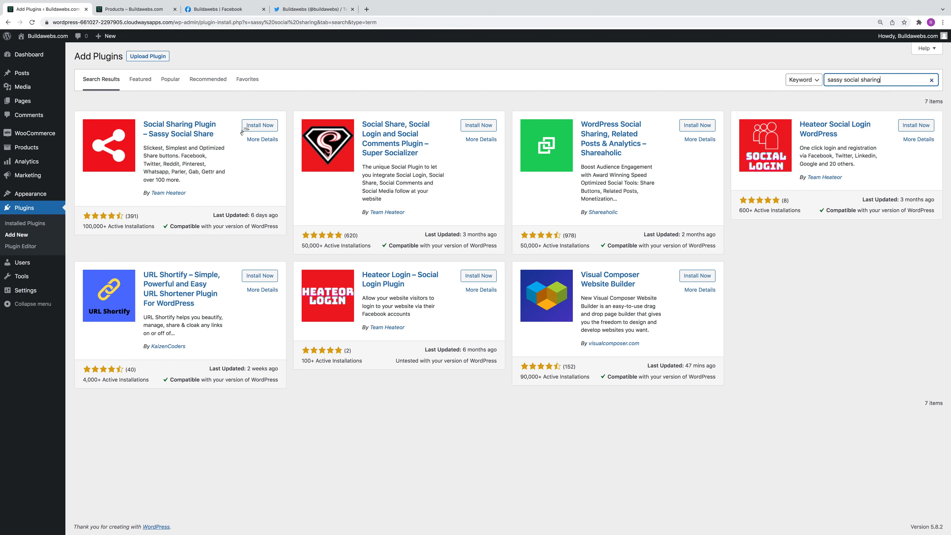
{"action": "left_click", "coordinate": [252, 127]}
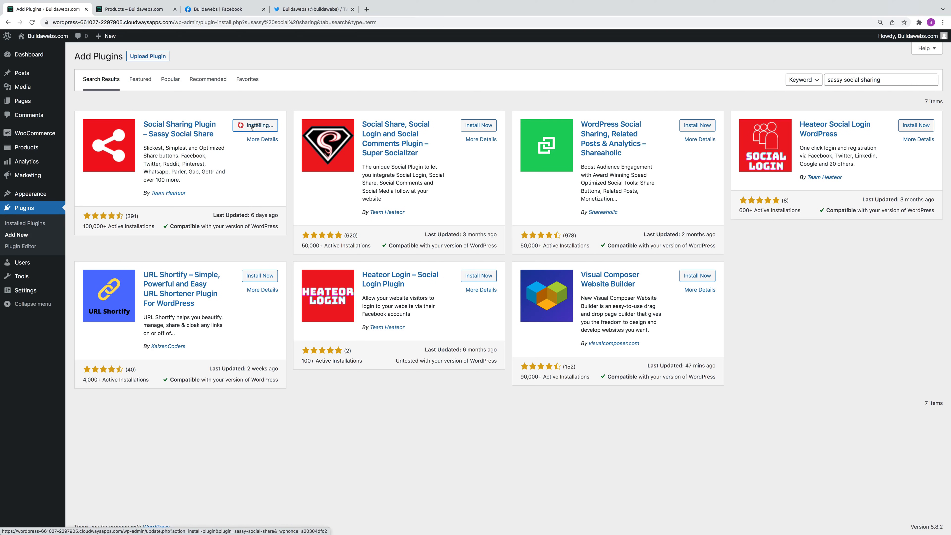
{"action": "left_click", "coordinate": [255, 125]}
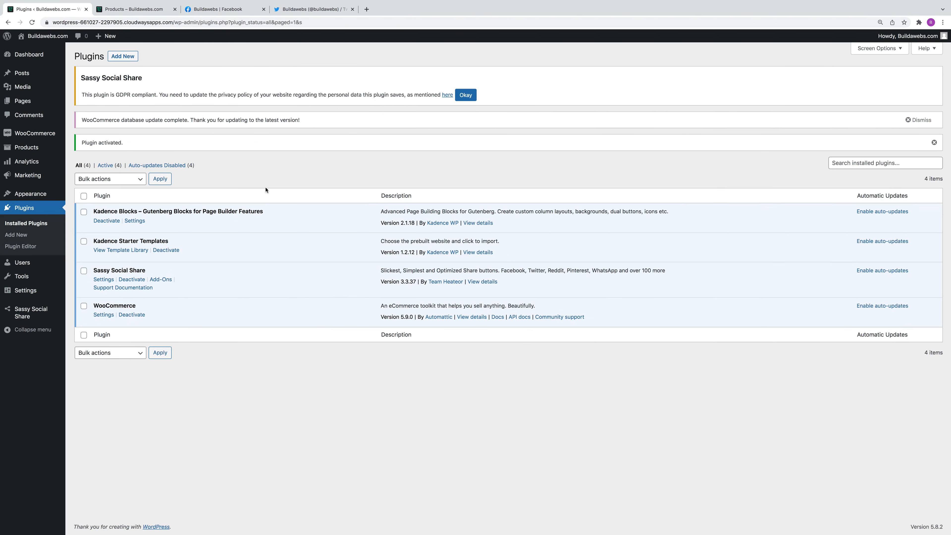
{"action": "left_click", "coordinate": [104, 280]}
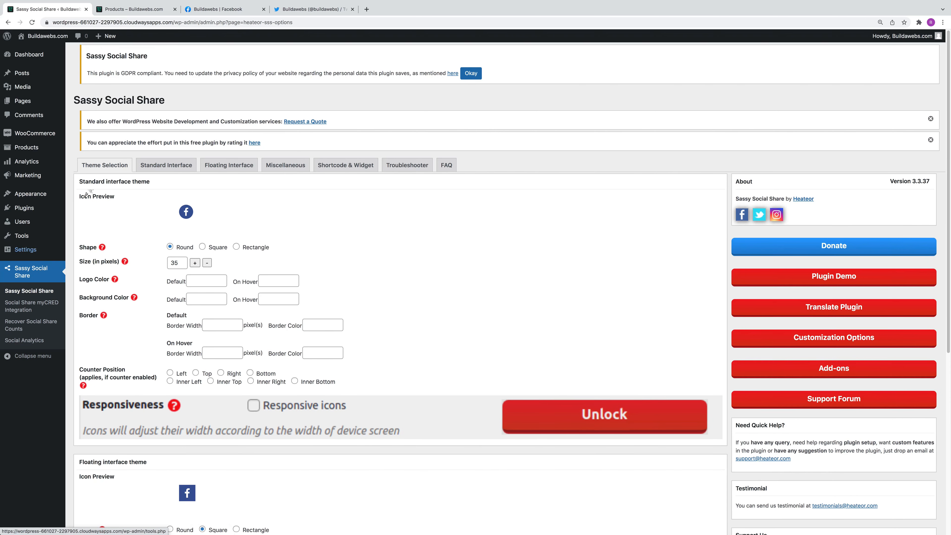
- Try the square and rectangle shapes for the standard interface icons and return to round
{"action": "left_click", "coordinate": [202, 247]}
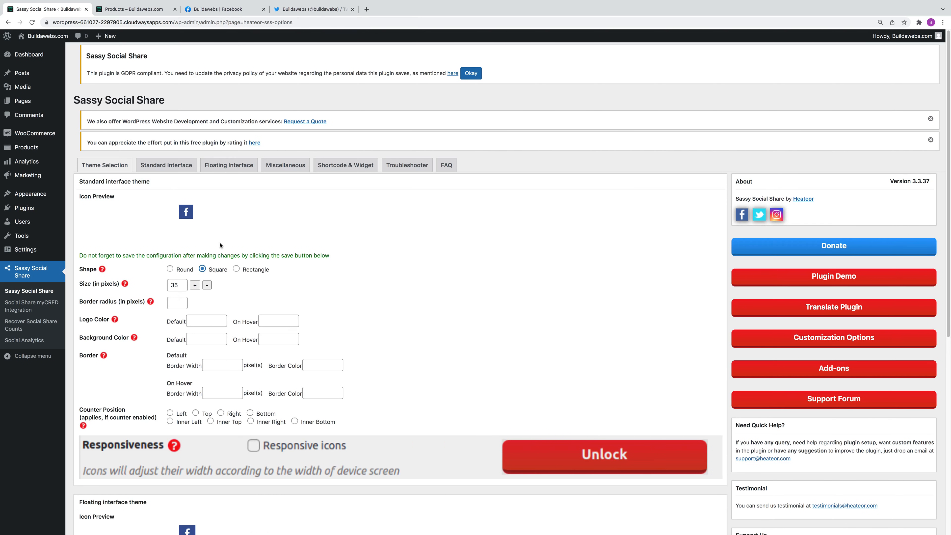
{"action": "left_click", "coordinate": [236, 269]}
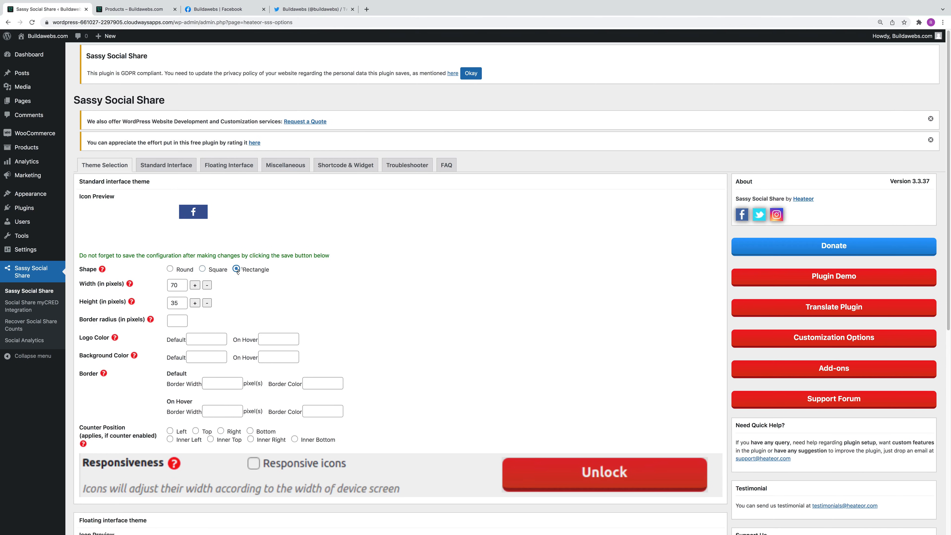
{"action": "left_click", "coordinate": [171, 269]}
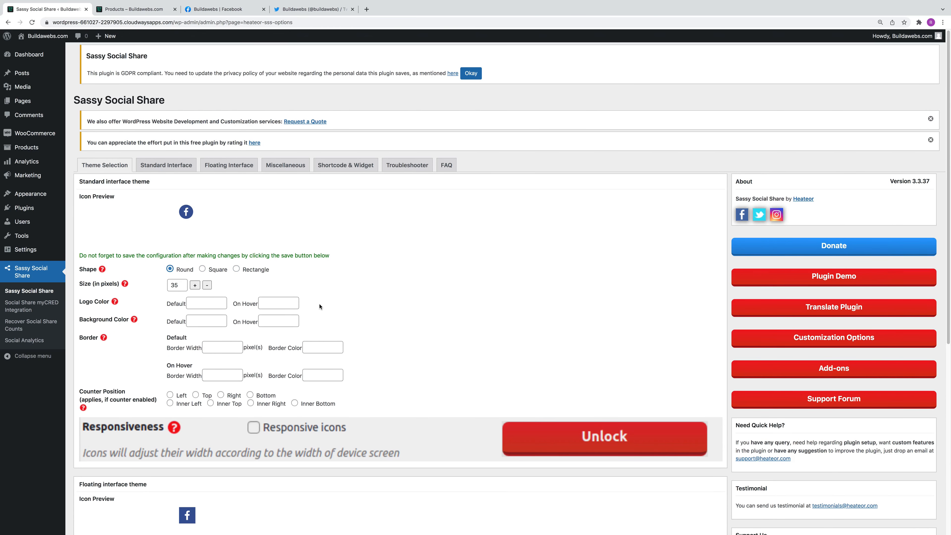
- Set the floating interface icon shape to round and save the theme settings
{"action": "scroll", "coordinate": [319, 306], "scroll_direction": "down", "scroll_amount": 5}
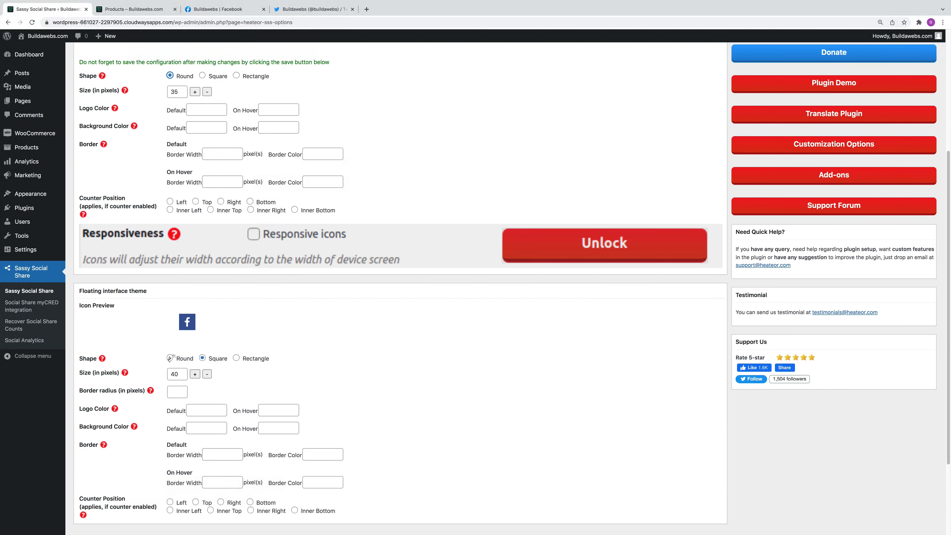
{"action": "left_click", "coordinate": [170, 358]}
{"action": "scroll", "coordinate": [114, 173], "scroll_direction": "up", "scroll_amount": 4}
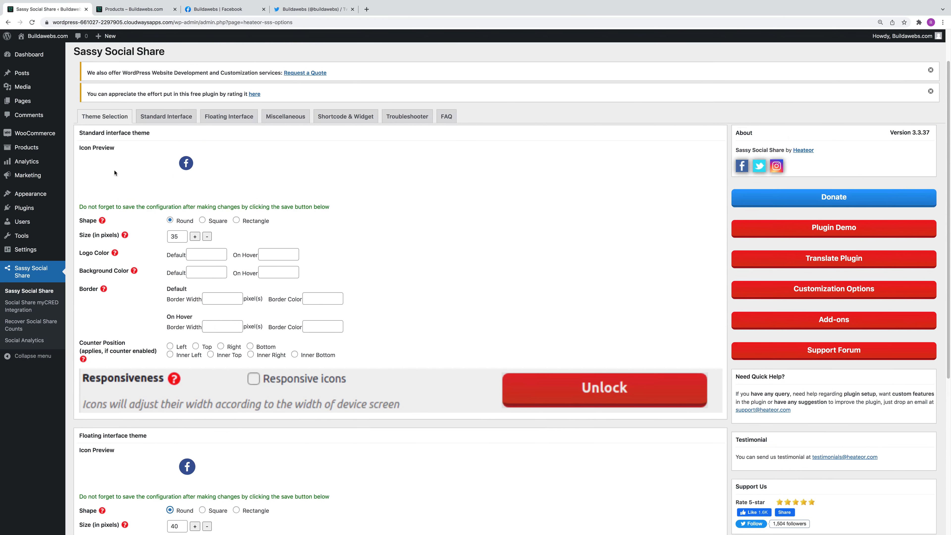
{"action": "scroll", "coordinate": [194, 236], "scroll_direction": "down", "scroll_amount": 3}
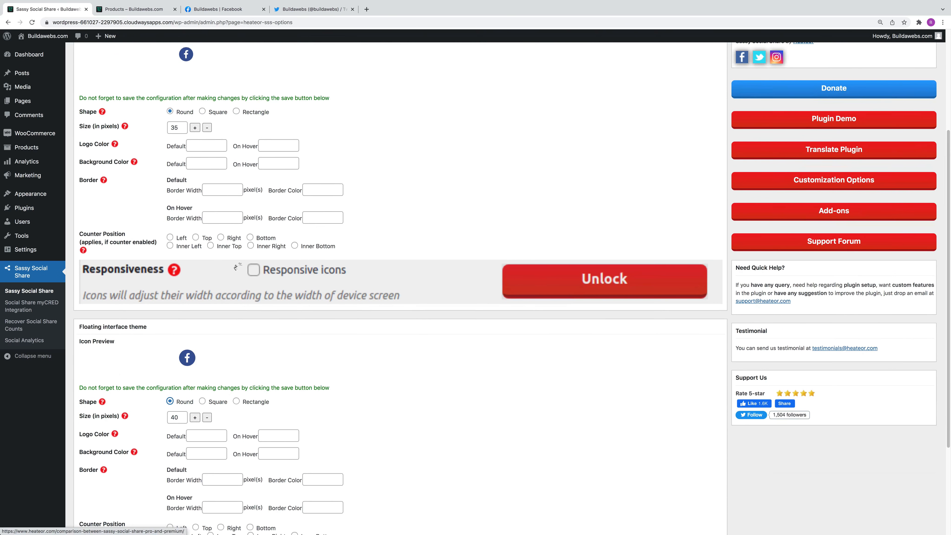
{"action": "scroll", "coordinate": [228, 284], "scroll_direction": "down", "scroll_amount": 3}
{"action": "left_click", "coordinate": [99, 471]}
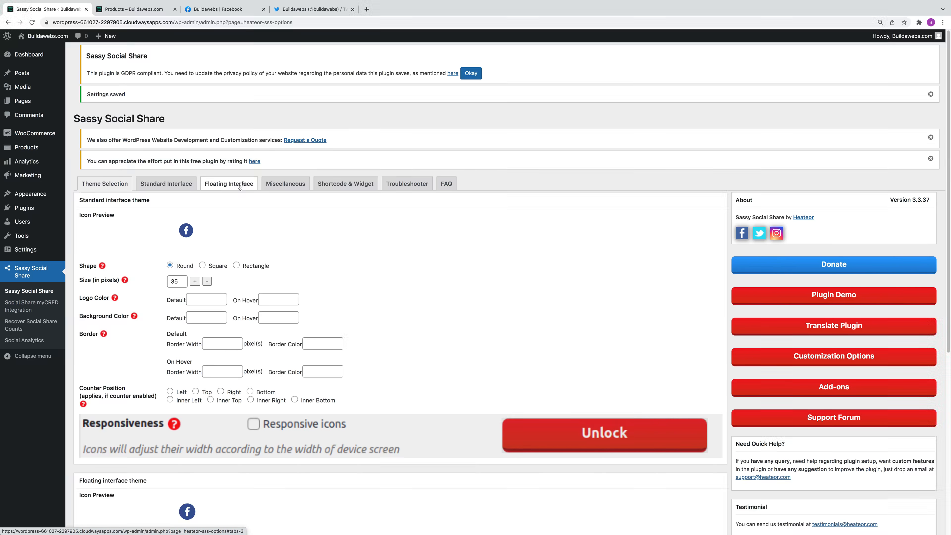
- Remove WhatsApp, Reddit, Mix and MeWe from the standard interface's sharing services
{"action": "left_click", "coordinate": [165, 185]}
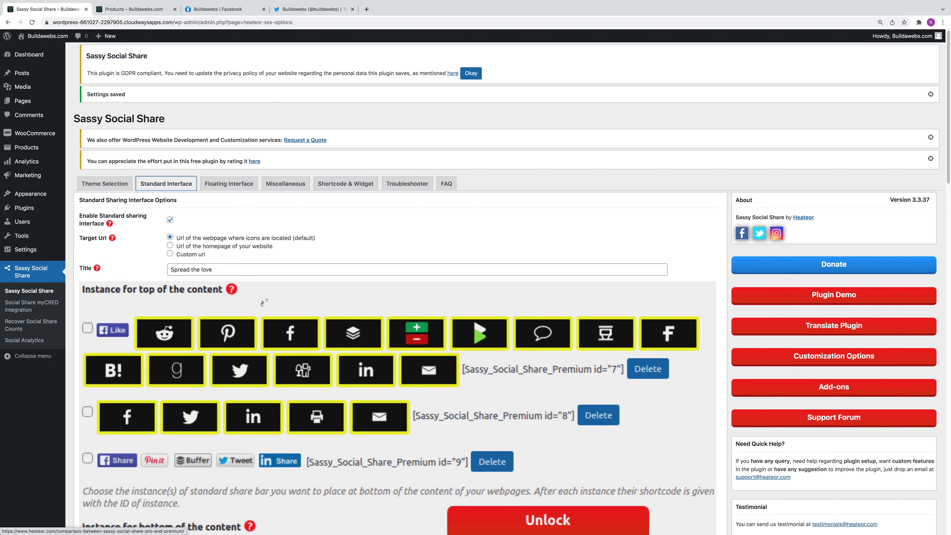
{"action": "scroll", "coordinate": [262, 301], "scroll_direction": "down", "scroll_amount": 2}
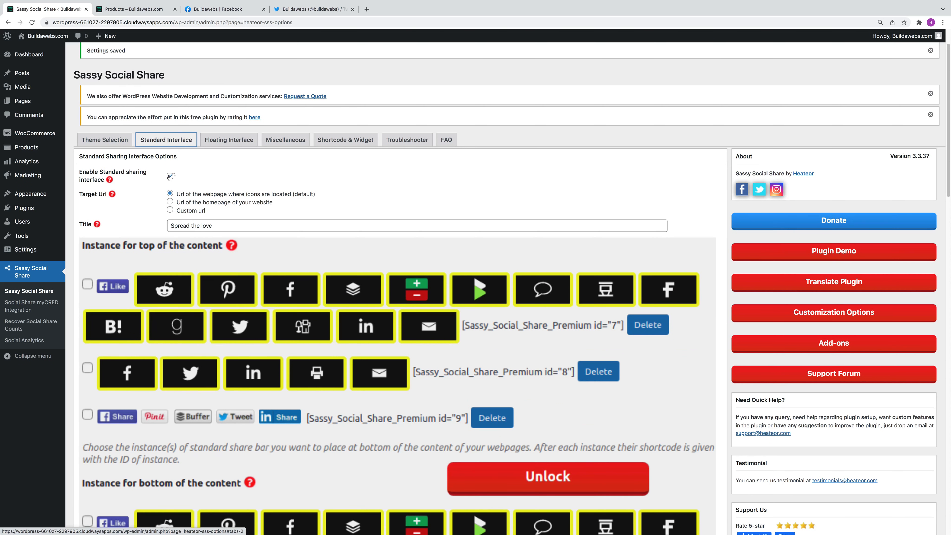
{"action": "scroll", "coordinate": [273, 270], "scroll_direction": "down", "scroll_amount": 12}
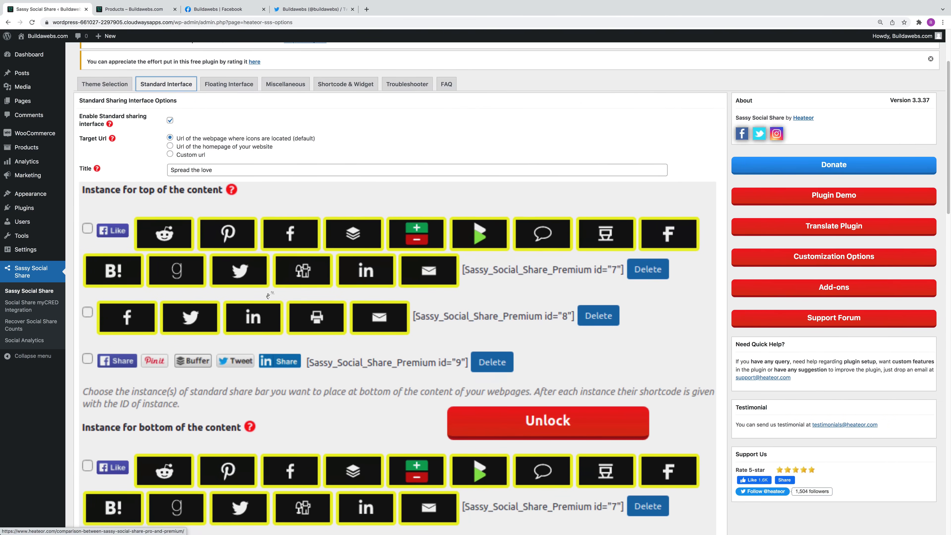
{"action": "scroll", "coordinate": [267, 293], "scroll_direction": "down", "scroll_amount": 2}
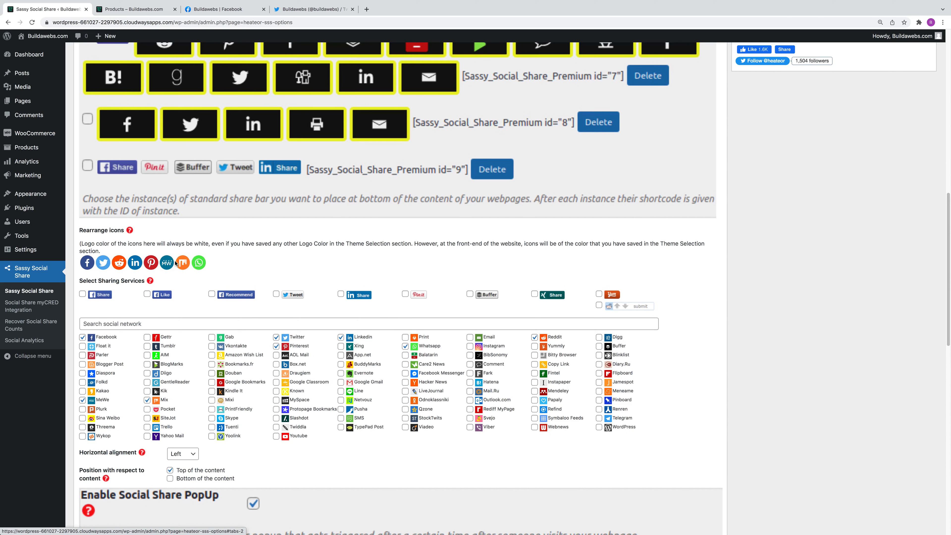
{"action": "left_click", "coordinate": [404, 346]}
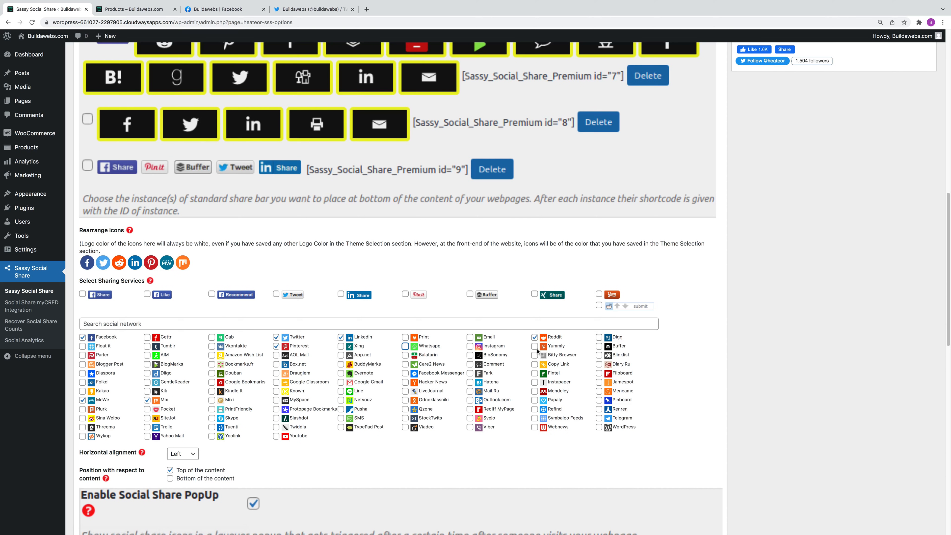
{"action": "left_click", "coordinate": [534, 337]}
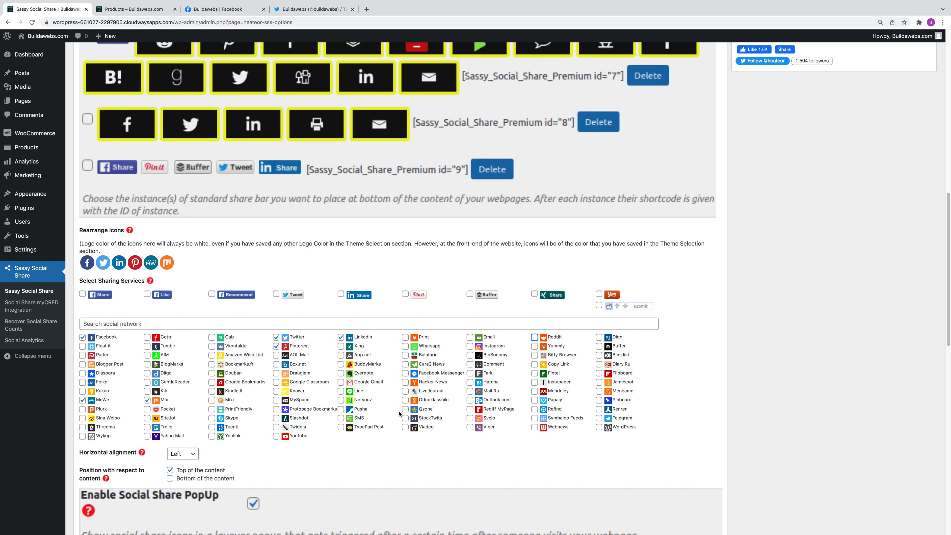
{"action": "left_click", "coordinate": [147, 399]}
{"action": "left_click", "coordinate": [82, 399]}
- Set the horizontal alignment of the standard interface icons to Center and go to the placement options
{"action": "scroll", "coordinate": [318, 380], "scroll_direction": "down", "scroll_amount": 2}
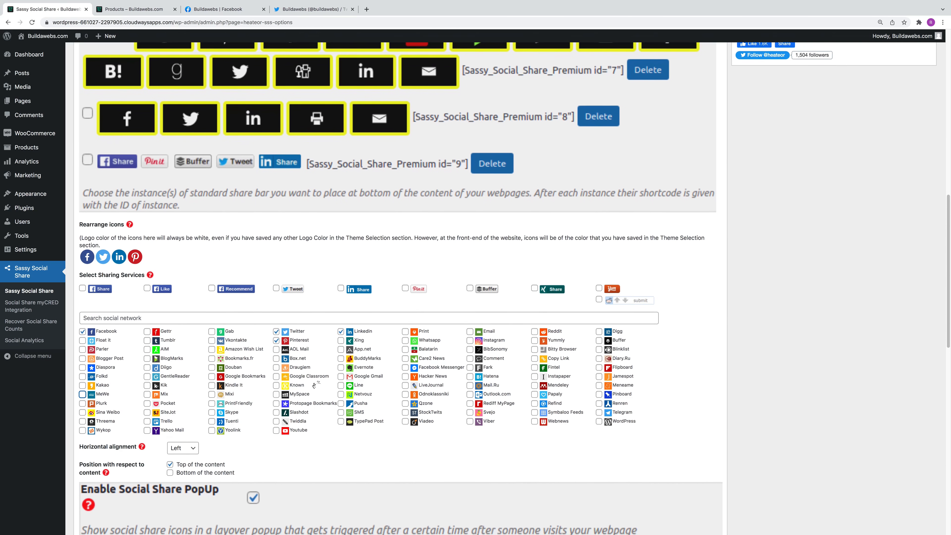
{"action": "left_click", "coordinate": [192, 394]}
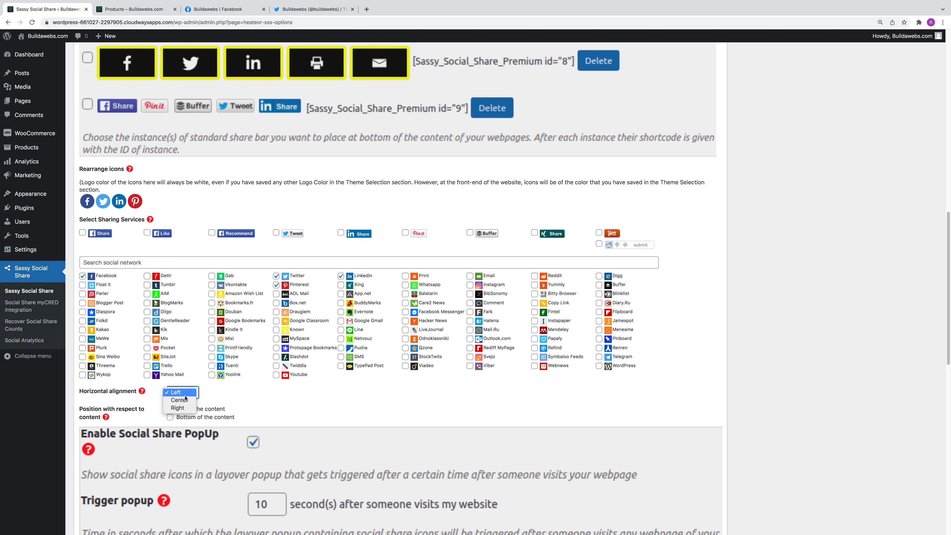
{"action": "left_click", "coordinate": [185, 397]}
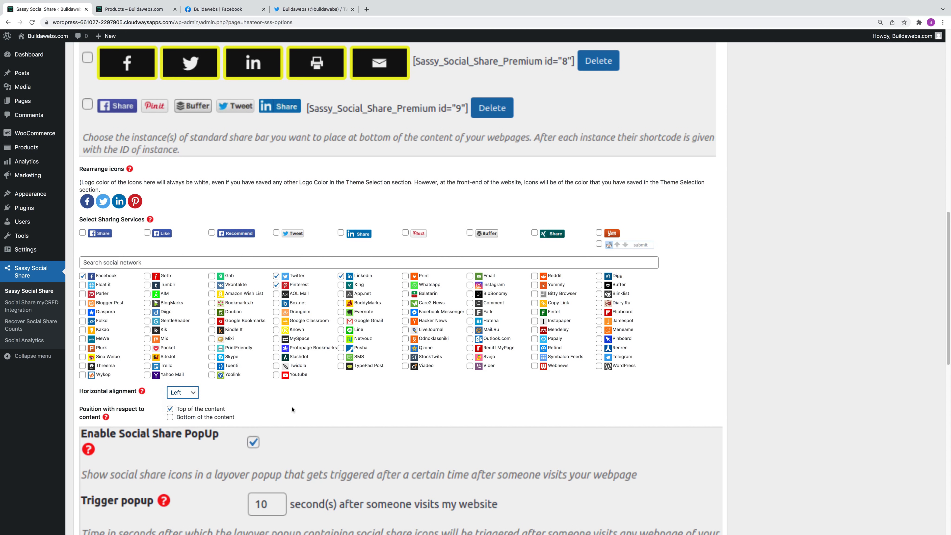
{"action": "scroll", "coordinate": [258, 418], "scroll_direction": "down", "scroll_amount": 2}
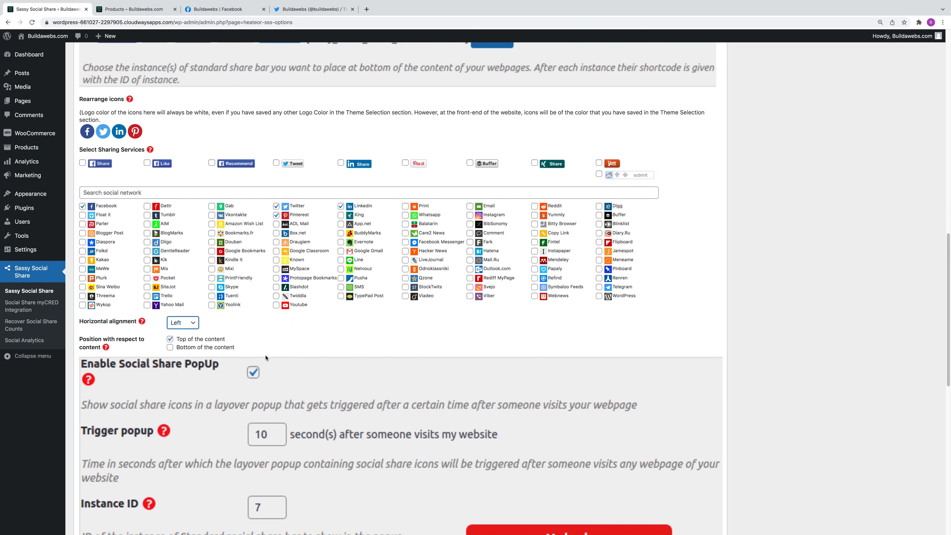
{"action": "left_click", "coordinate": [187, 325]}
{"action": "left_click", "coordinate": [179, 331]}
{"action": "scroll", "coordinate": [275, 340], "scroll_direction": "down", "scroll_amount": 9}
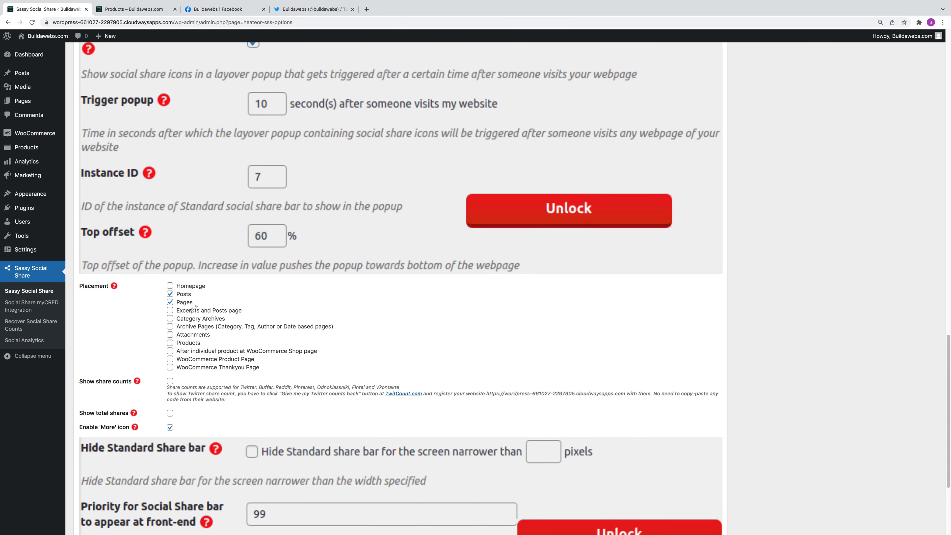
- Remove Pages from the standard interface placement, add Excerpts, Category Archives, Products, WooCommerce Shop page and WooCommerce Product Page, and save
{"action": "left_click", "coordinate": [169, 302]}
{"action": "left_click", "coordinate": [170, 310]}
{"action": "left_click", "coordinate": [171, 318]}
{"action": "left_click", "coordinate": [170, 343]}
{"action": "left_click", "coordinate": [170, 350]}
{"action": "left_click", "coordinate": [170, 359]}
{"action": "scroll", "coordinate": [329, 352], "scroll_direction": "down", "scroll_amount": 3}
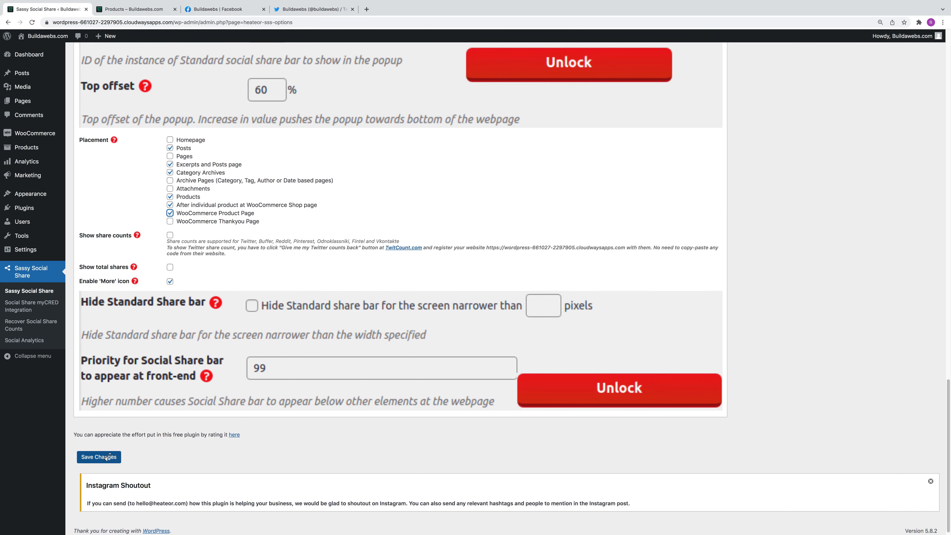
{"action": "left_click", "coordinate": [102, 456]}
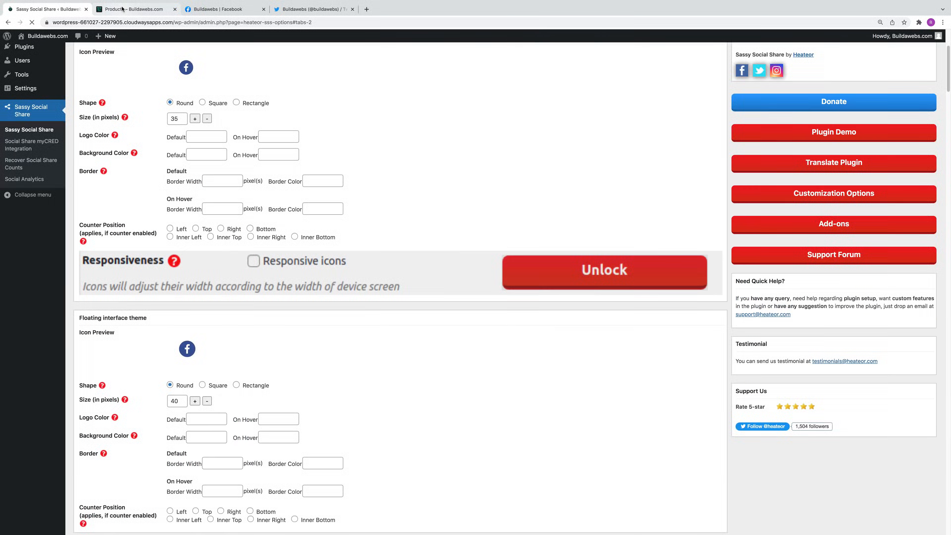
- Reload the shop site, check the share icons on Home and Shop News, and look through the first post's additional sharing services
{"action": "left_click", "coordinate": [140, 10]}
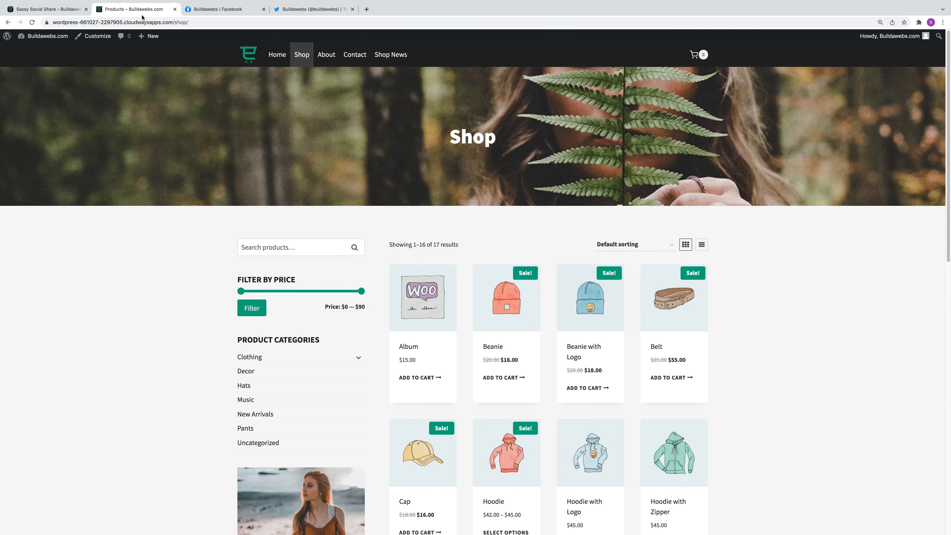
{"action": "left_click", "coordinate": [32, 22]}
{"action": "left_click", "coordinate": [280, 54]}
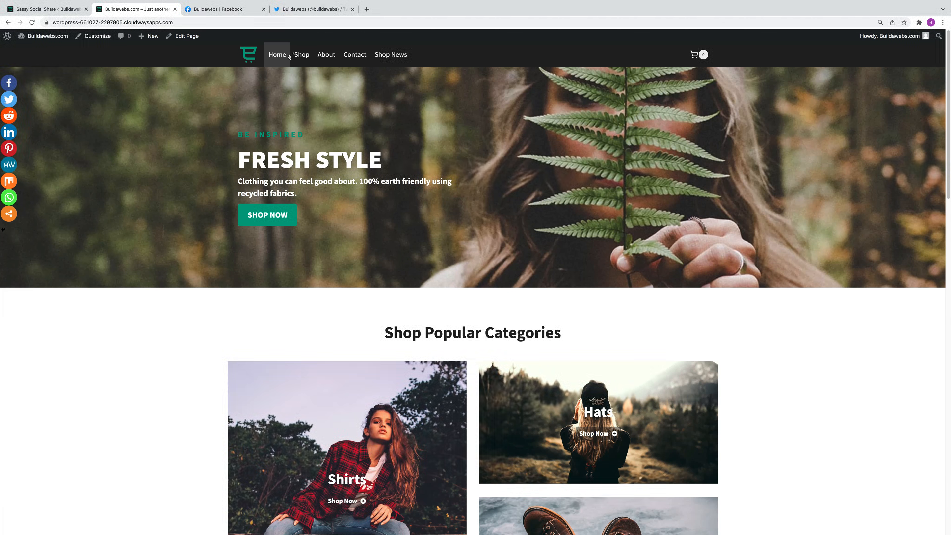
{"action": "left_click", "coordinate": [390, 54]}
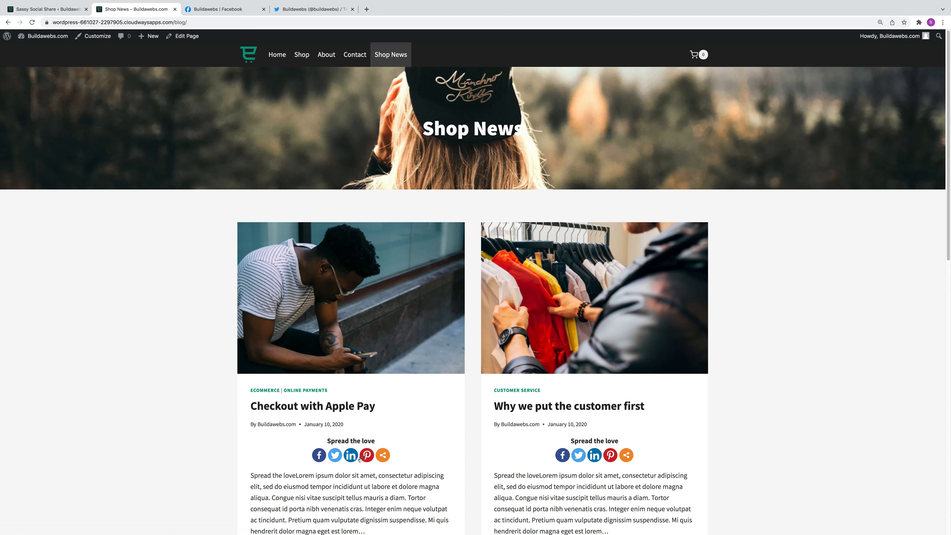
{"action": "left_click", "coordinate": [383, 455]}
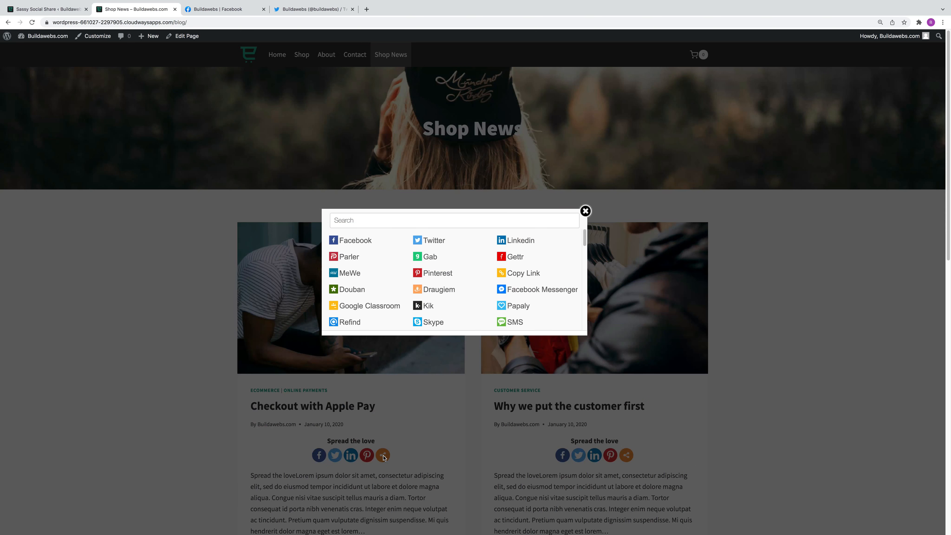
{"action": "left_click_drag", "start_coordinate": [584, 242], "coordinate": [584, 218]}
{"action": "left_click", "coordinate": [584, 211]}
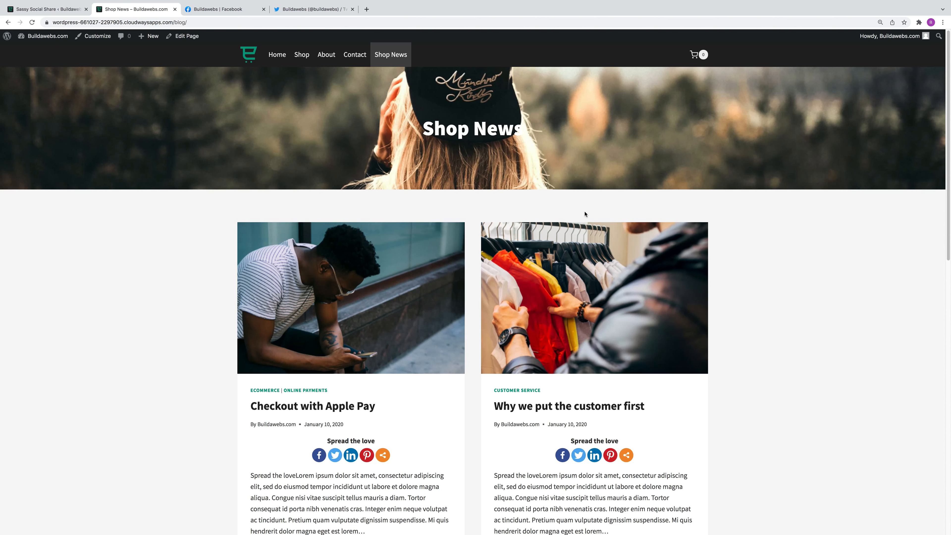
- Check the share buttons on the Checkout with Apple Pay post, the Shop page and the Album product page
{"action": "left_click", "coordinate": [377, 318]}
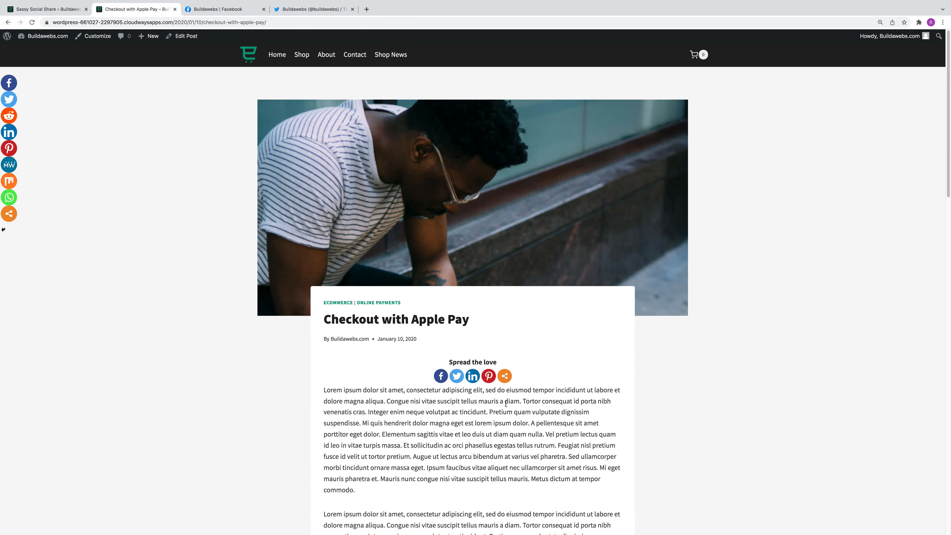
{"action": "scroll", "coordinate": [518, 386], "scroll_direction": "down", "scroll_amount": 10}
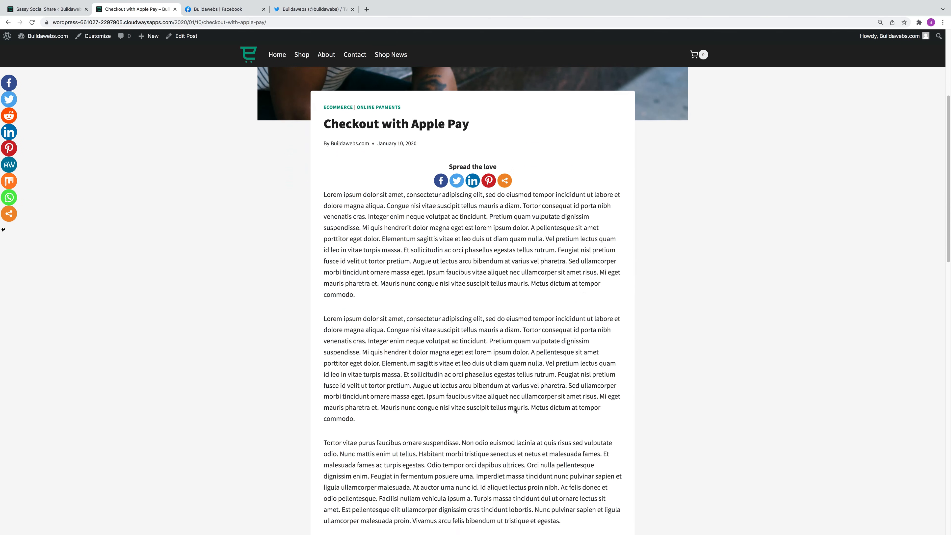
{"action": "scroll", "coordinate": [514, 412], "scroll_direction": "up", "scroll_amount": 7}
{"action": "scroll", "coordinate": [514, 410], "scroll_direction": "up", "scroll_amount": 3}
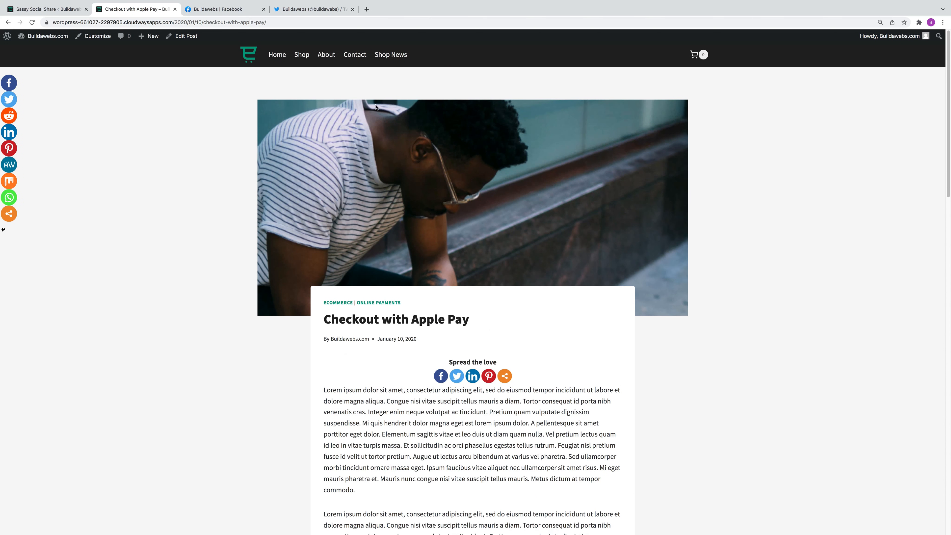
{"action": "left_click", "coordinate": [301, 55]}
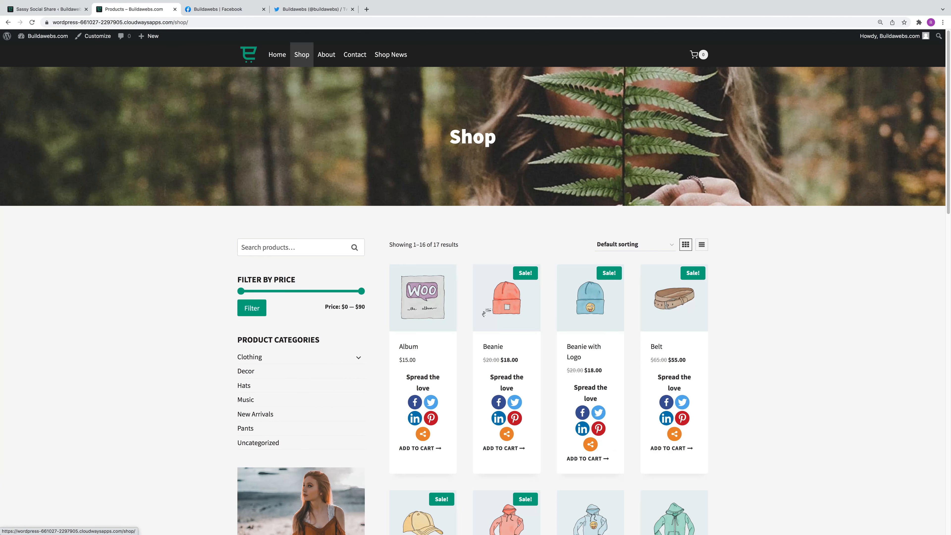
{"action": "left_click", "coordinate": [430, 325]}
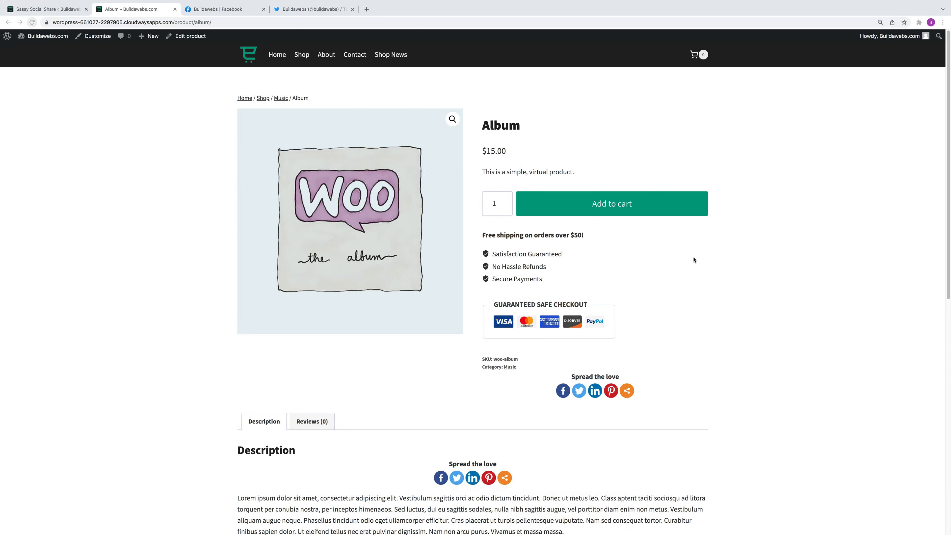
- Return to the Sassy Social Share settings and try switching the floating sharing interface off and on again
{"action": "left_click", "coordinate": [41, 10]}
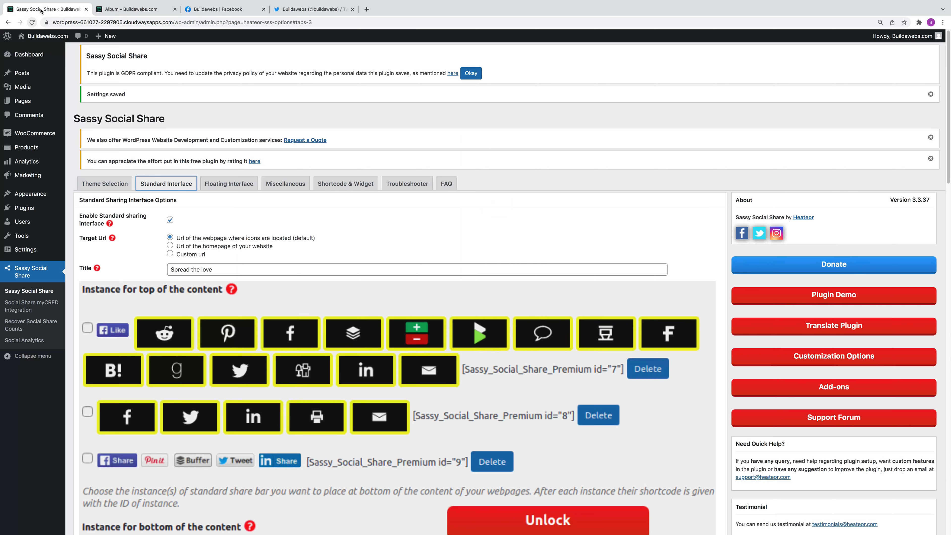
{"action": "left_click", "coordinate": [220, 183]}
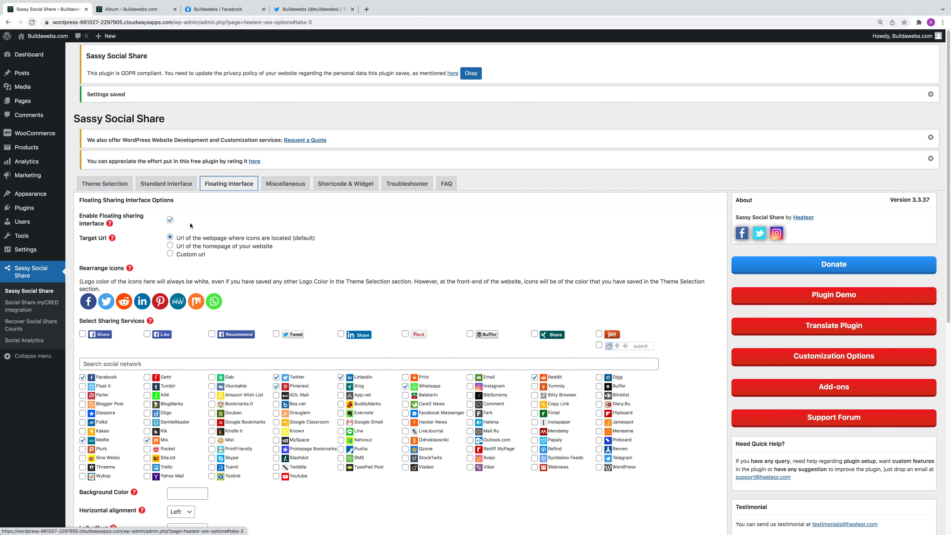
{"action": "left_click", "coordinate": [170, 220]}
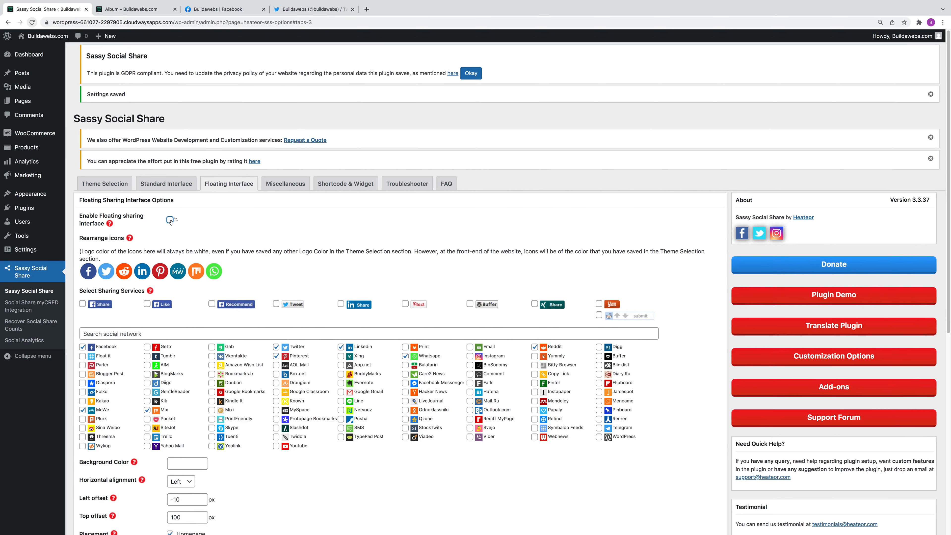
{"action": "left_click", "coordinate": [170, 221]}
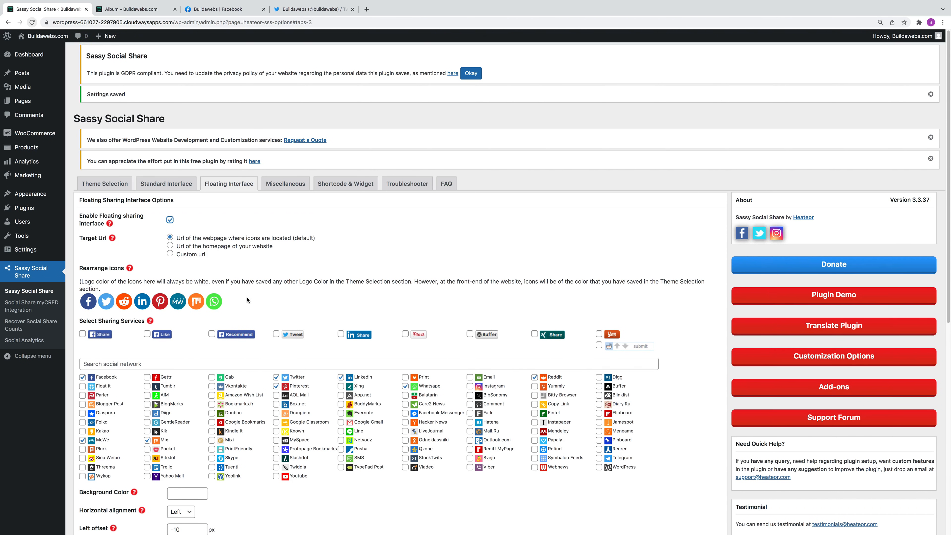
{"action": "scroll", "coordinate": [246, 296], "scroll_direction": "down", "scroll_amount": 1}
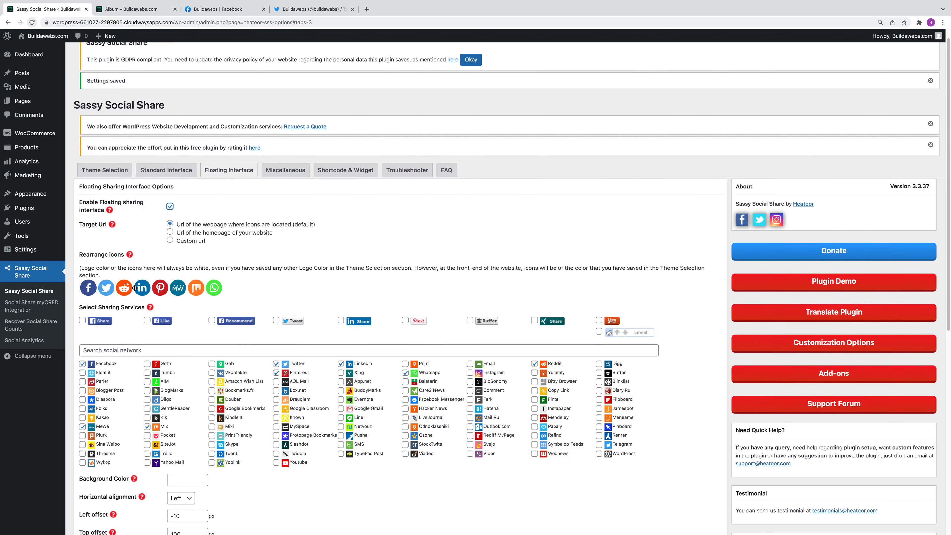
{"action": "mouse_move", "coordinate": [105, 290]}
{"action": "left_mouse_down"}
{"action": "mouse_move", "coordinate": [87, 289]}
{"action": "mouse_move", "coordinate": [106, 288]}
{"action": "left_mouse_up"}
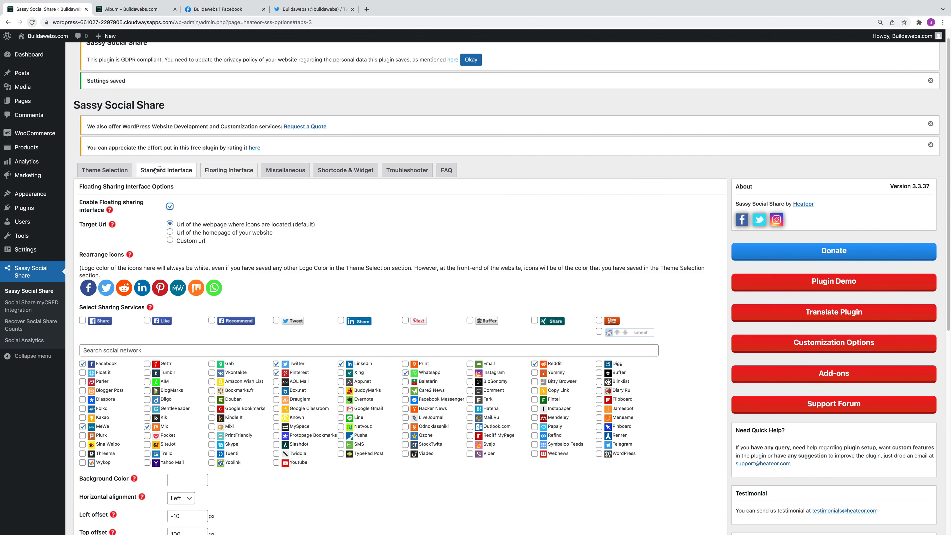
- Reorder the standard interface icons so that Twitter comes after LinkedIn
{"action": "left_click", "coordinate": [154, 170]}
{"action": "scroll", "coordinate": [223, 416], "scroll_direction": "down", "scroll_amount": 9}
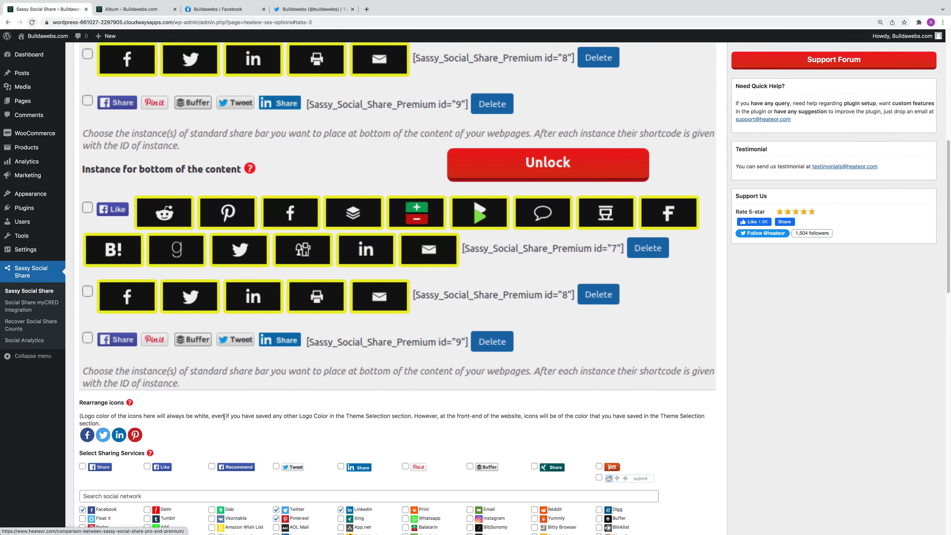
{"action": "scroll", "coordinate": [224, 416], "scroll_direction": "down", "scroll_amount": 1}
{"action": "left_click_drag", "start_coordinate": [103, 390], "coordinate": [118, 391]}
{"action": "scroll", "coordinate": [169, 237], "scroll_direction": "up", "scroll_amount": 9}
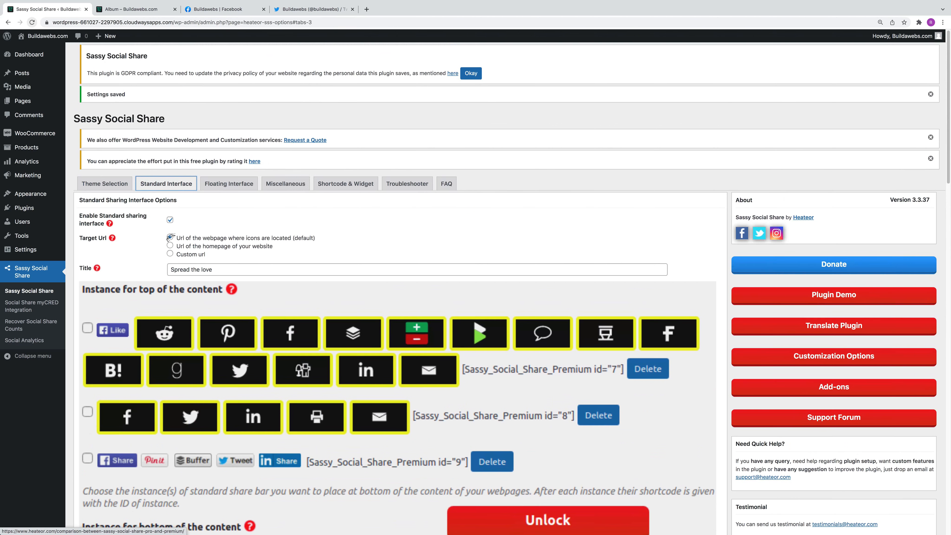
- Remove MeWe, Reddit, Mix and WhatsApp from the floating interface's sharing services
{"action": "left_click", "coordinate": [227, 184]}
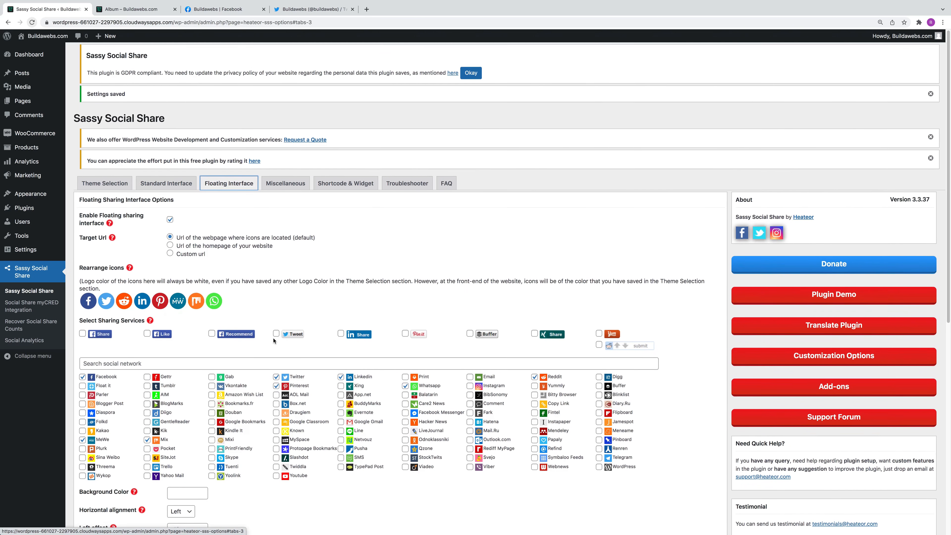
{"action": "scroll", "coordinate": [274, 340], "scroll_direction": "down", "scroll_amount": 1}
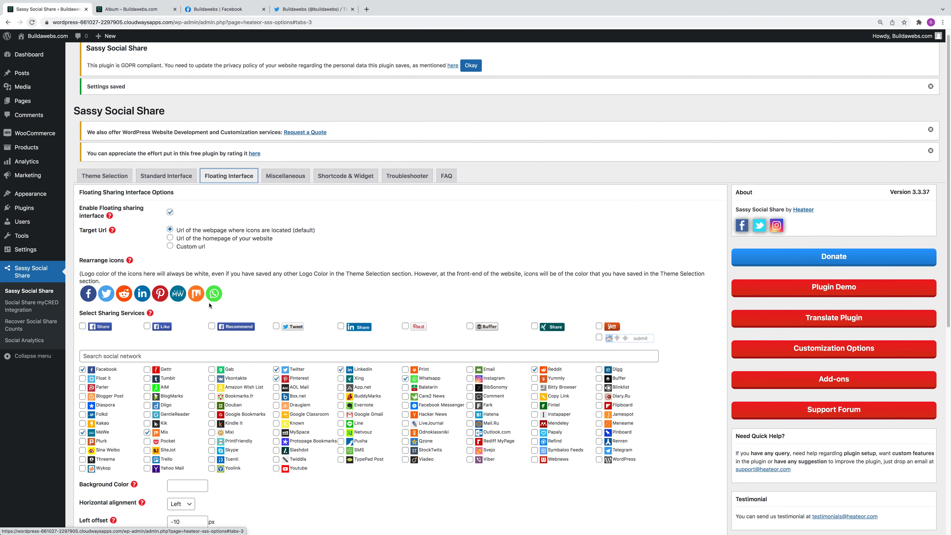
{"action": "left_click", "coordinate": [147, 378]}
{"action": "left_click", "coordinate": [147, 378]}
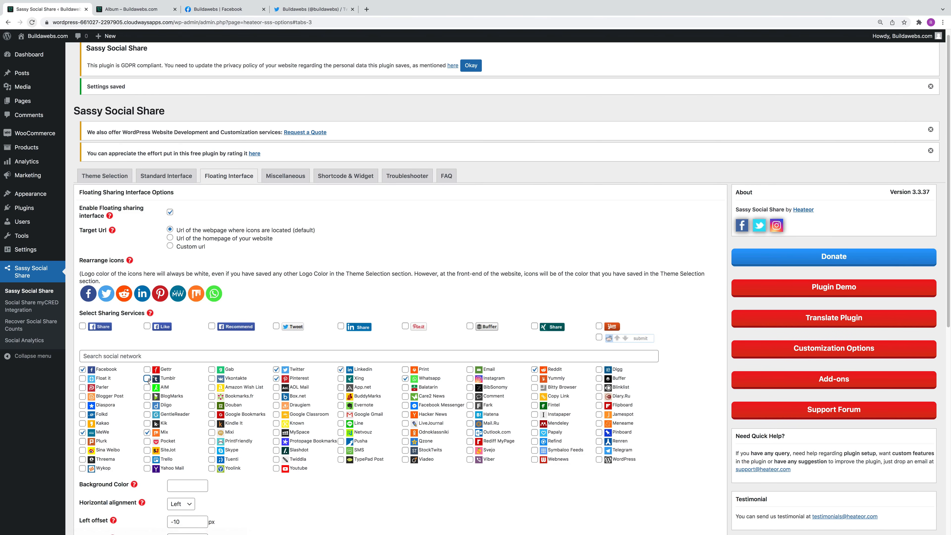
{"action": "left_click", "coordinate": [82, 432]}
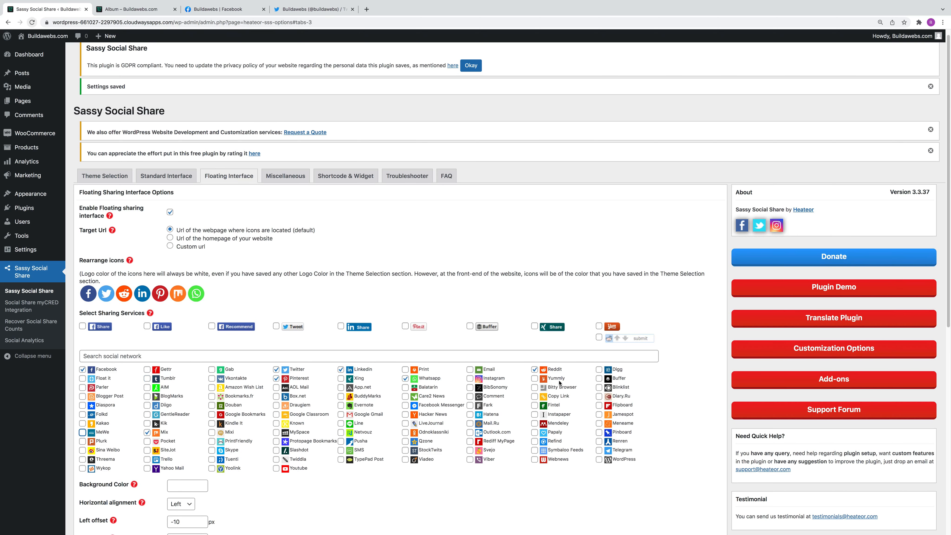
{"action": "left_click", "coordinate": [535, 370]}
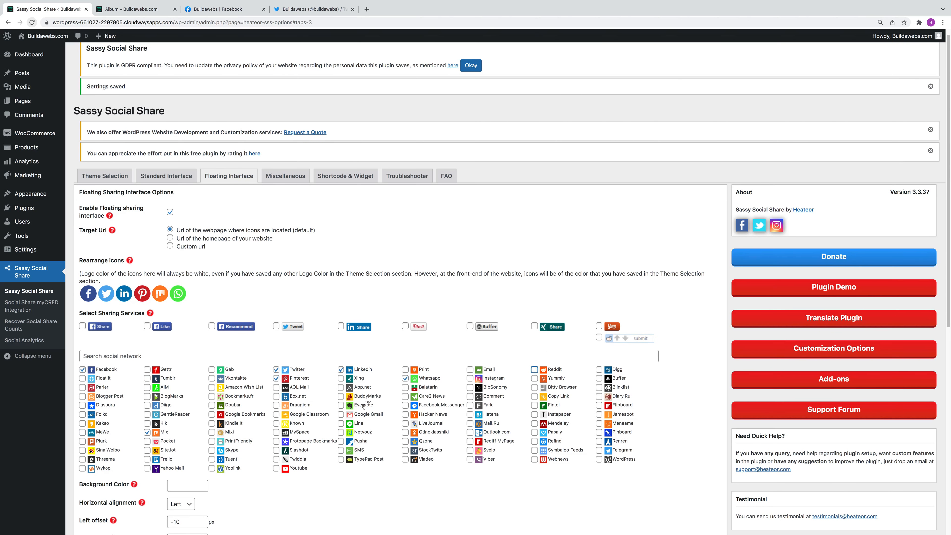
{"action": "left_click", "coordinate": [147, 432]}
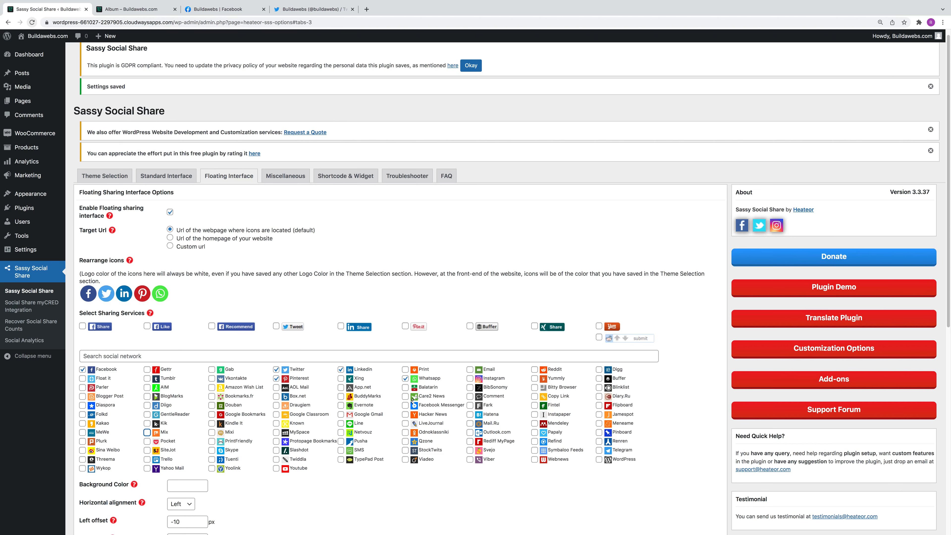
{"action": "left_click", "coordinate": [405, 378]}
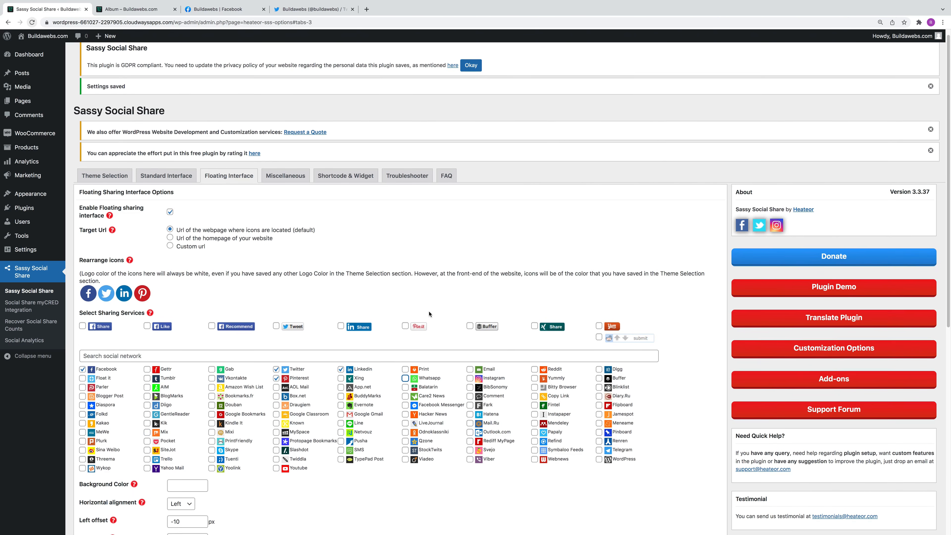
- Add Excerpts and Posts page, Products, Category Archives and Archive Pages to the floating interface placement and save the changes
{"action": "scroll", "coordinate": [430, 325], "scroll_direction": "down", "scroll_amount": 1}
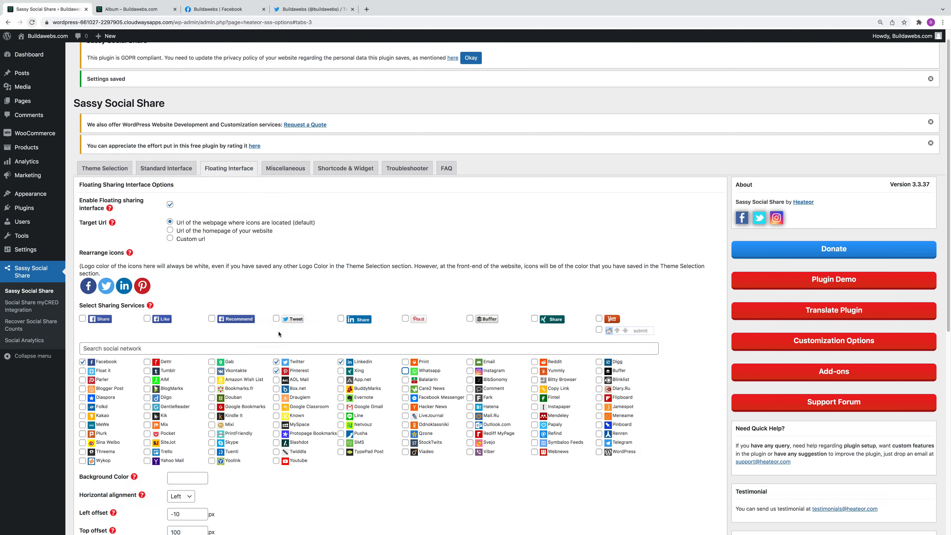
{"action": "scroll", "coordinate": [300, 396], "scroll_direction": "down", "scroll_amount": 3}
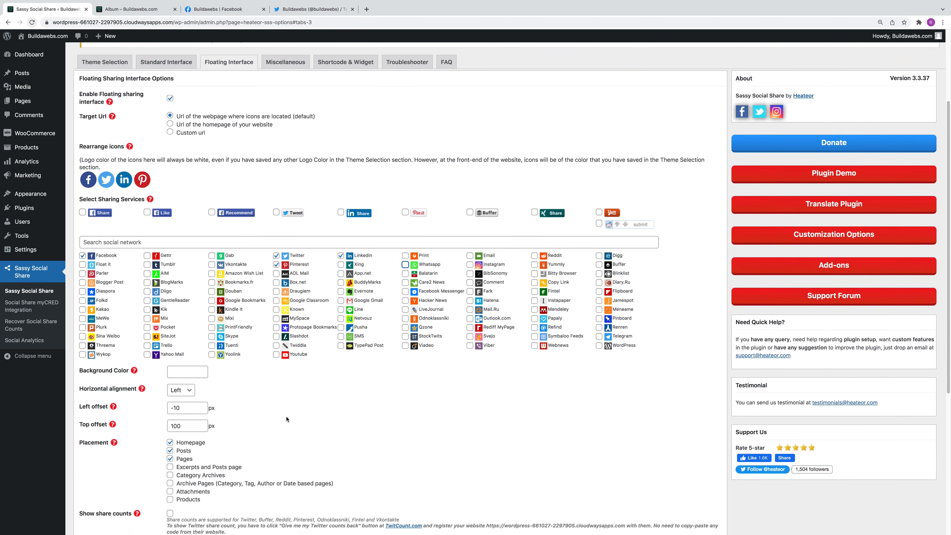
{"action": "scroll", "coordinate": [286, 416], "scroll_direction": "down", "scroll_amount": 4}
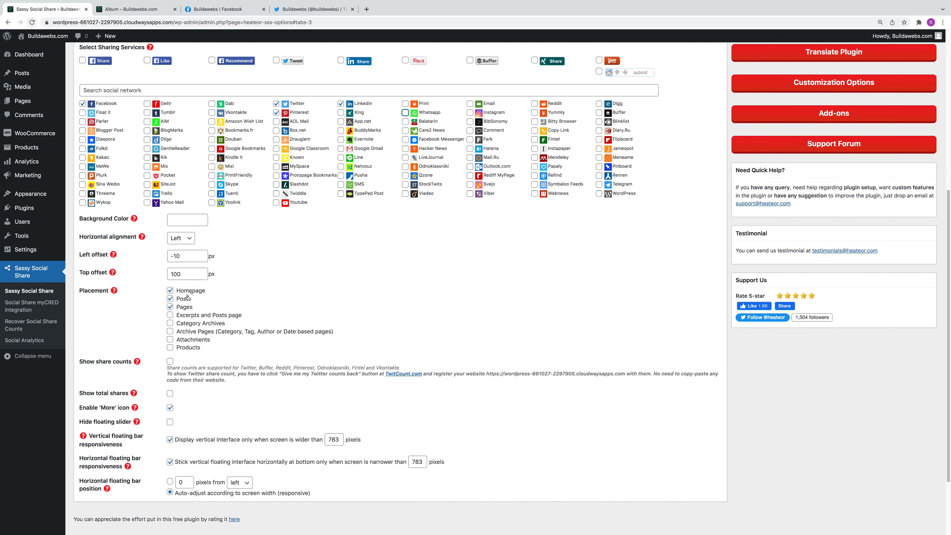
{"action": "left_click", "coordinate": [171, 316]}
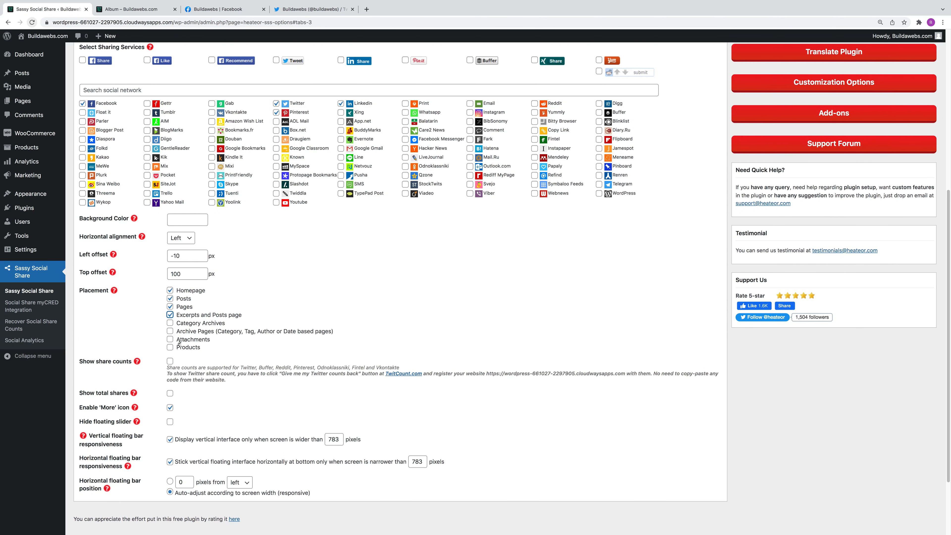
{"action": "left_click", "coordinate": [171, 347]}
{"action": "left_click", "coordinate": [169, 323]}
{"action": "left_click", "coordinate": [169, 331]}
{"action": "scroll", "coordinate": [312, 361], "scroll_direction": "down", "scroll_amount": 2}
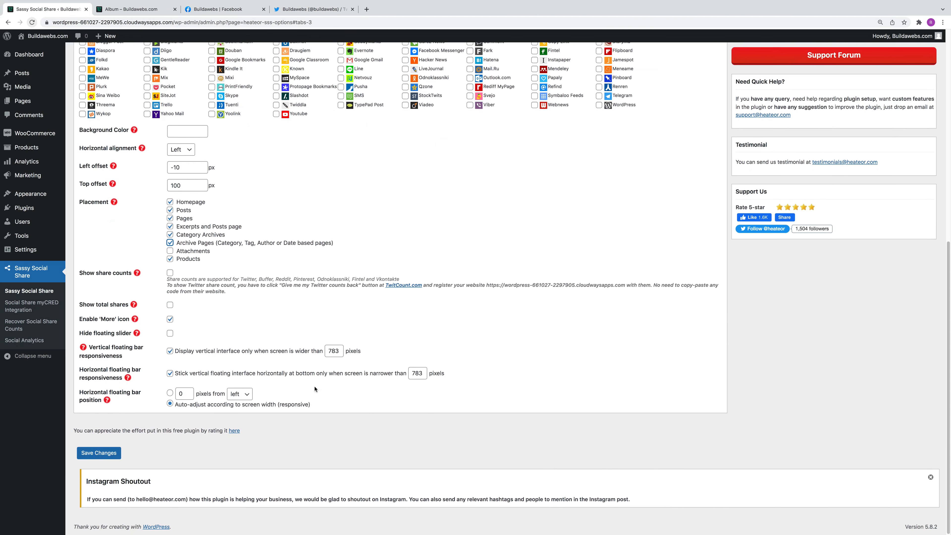
{"action": "scroll", "coordinate": [314, 388], "scroll_direction": "down", "scroll_amount": 1}
{"action": "left_click", "coordinate": [110, 453]}
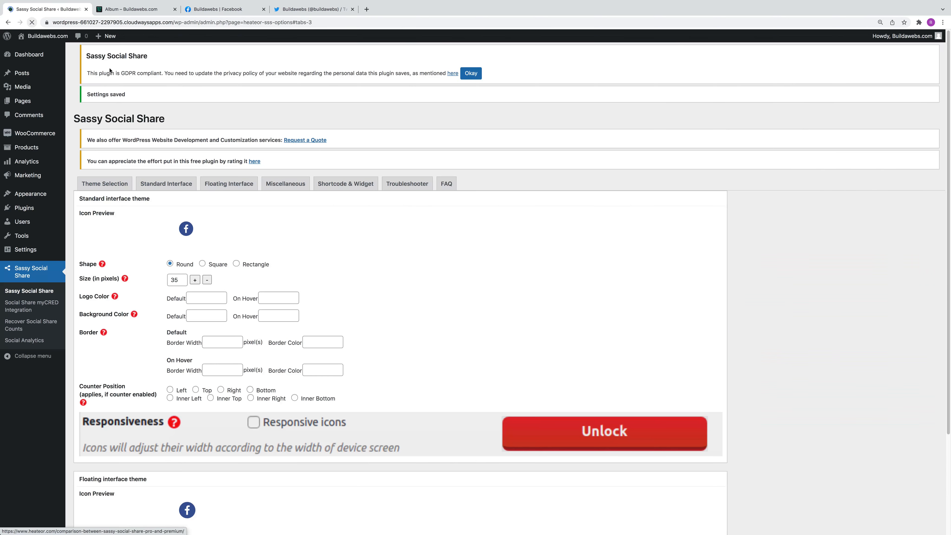
- Reload the Album product page and open the list of additional sharing services from the floating share bar
{"action": "left_click", "coordinate": [134, 10]}
{"action": "left_click", "coordinate": [32, 23]}
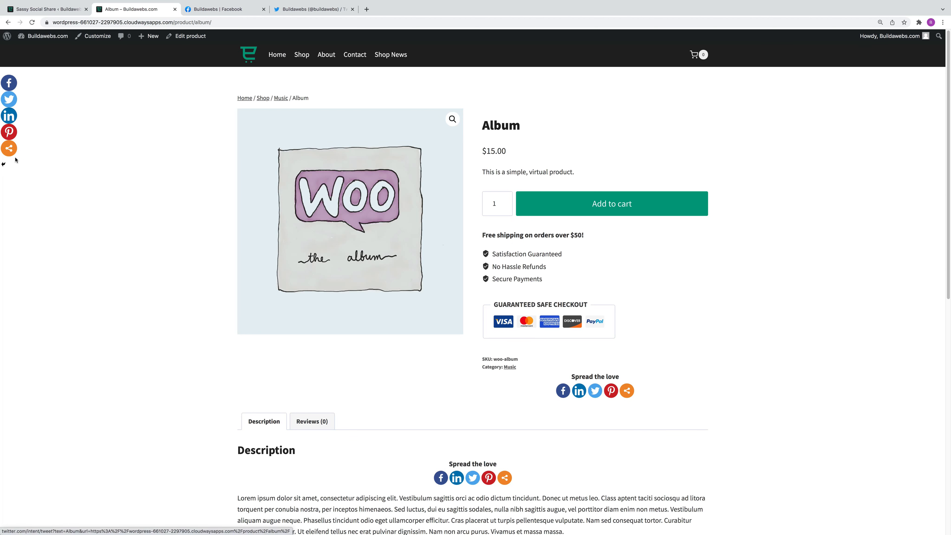
{"action": "left_click", "coordinate": [9, 148]}
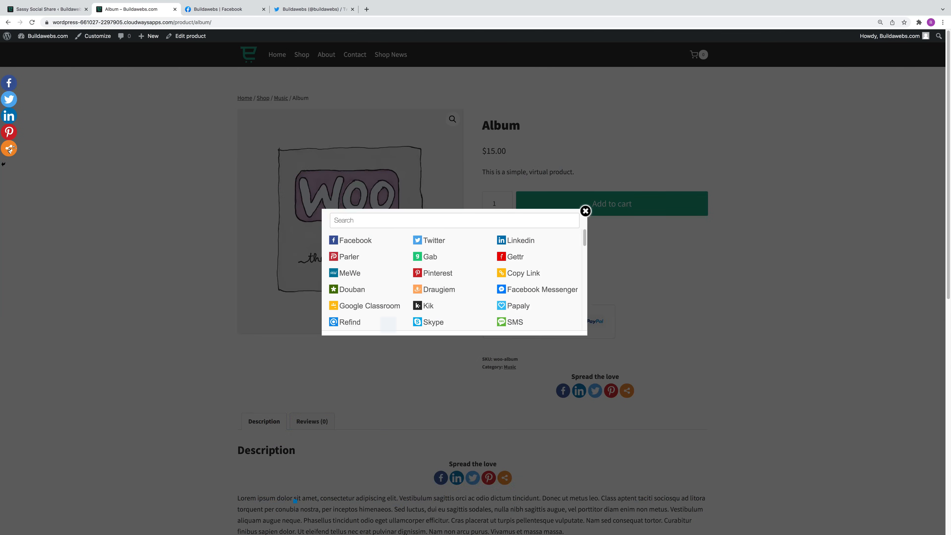
- Close the list of additional sharing services and check the share buttons on the Home, Shop and Shop News pages
{"action": "mouse_move", "coordinate": [584, 238]}
{"action": "left_mouse_down"}
{"action": "mouse_move", "coordinate": [587, 321]}
{"action": "mouse_move", "coordinate": [584, 236]}
{"action": "left_mouse_up"}
{"action": "left_click", "coordinate": [585, 211]}
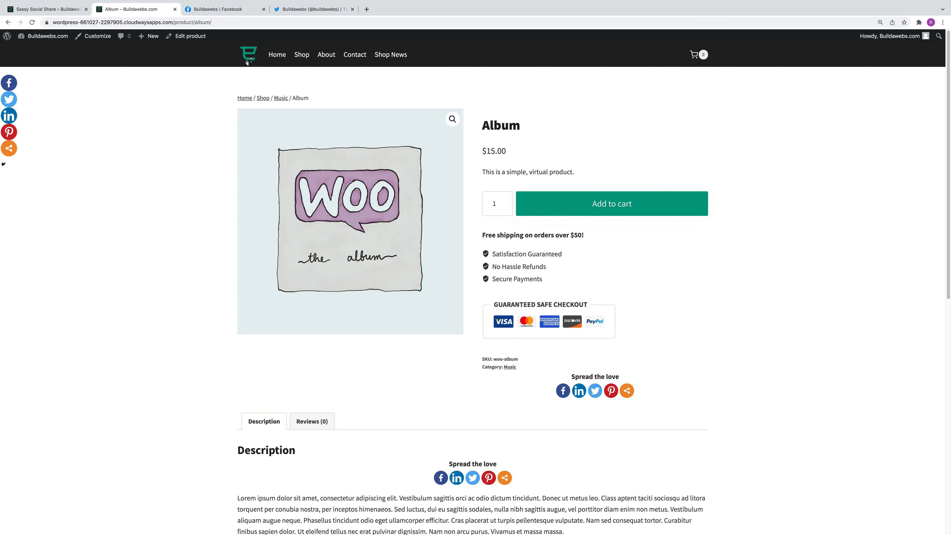
{"action": "left_click", "coordinate": [277, 55]}
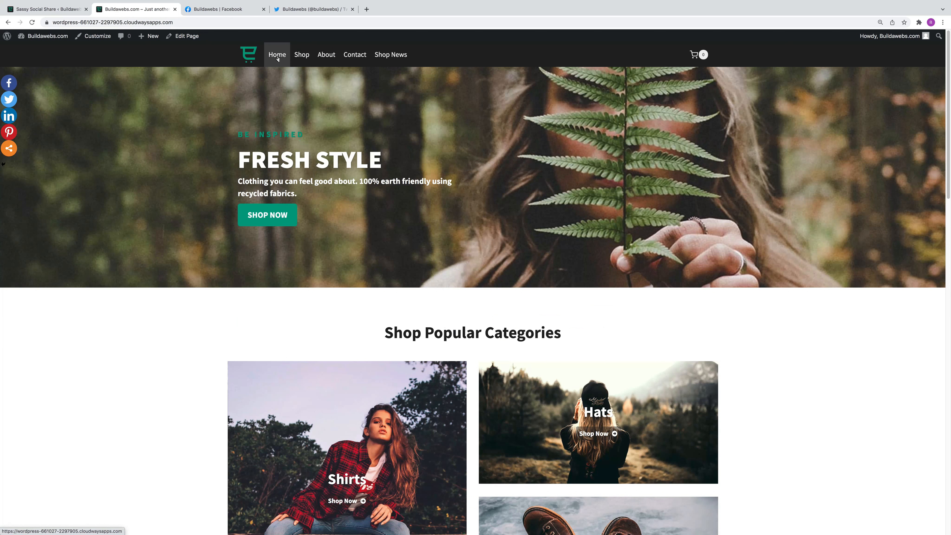
{"action": "left_click", "coordinate": [304, 57]}
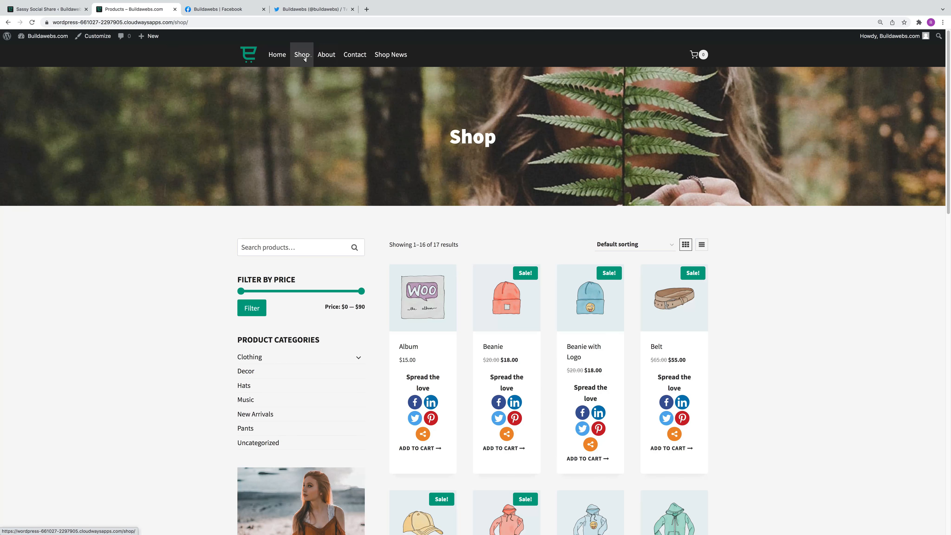
{"action": "left_click", "coordinate": [391, 55]}
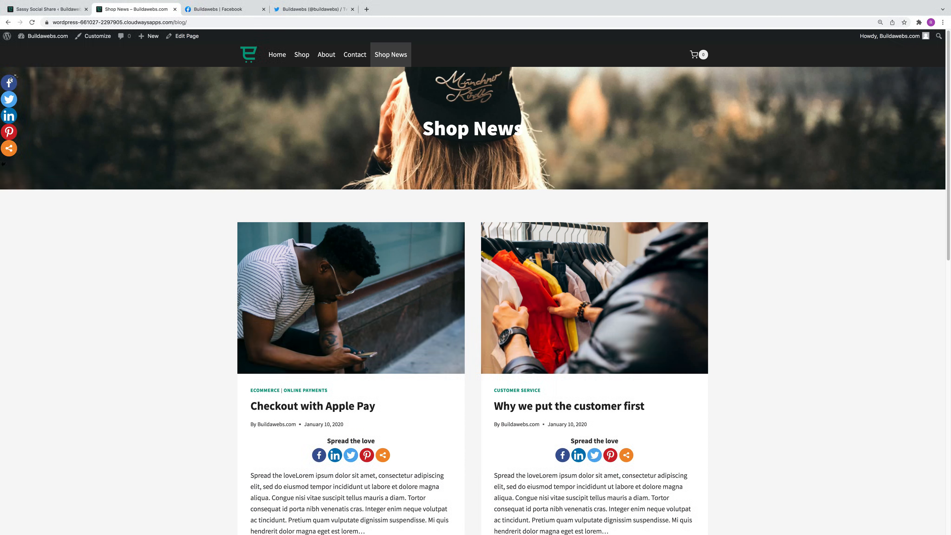
- Set the floating interface's top offset to 300 px in the Sassy Social Share settings and save the changes
{"action": "left_click", "coordinate": [44, 9]}
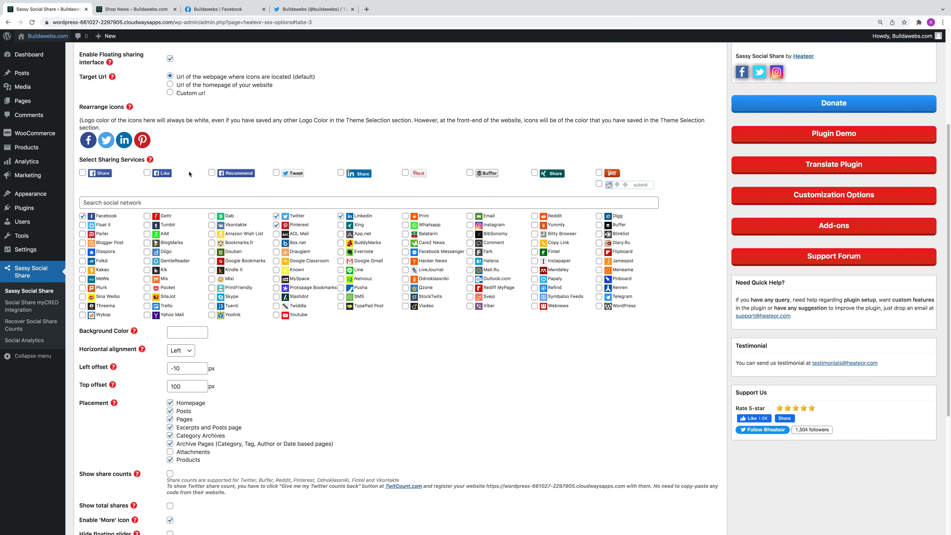
{"action": "left_click_drag", "start_coordinate": [186, 385], "coordinate": [141, 386]}
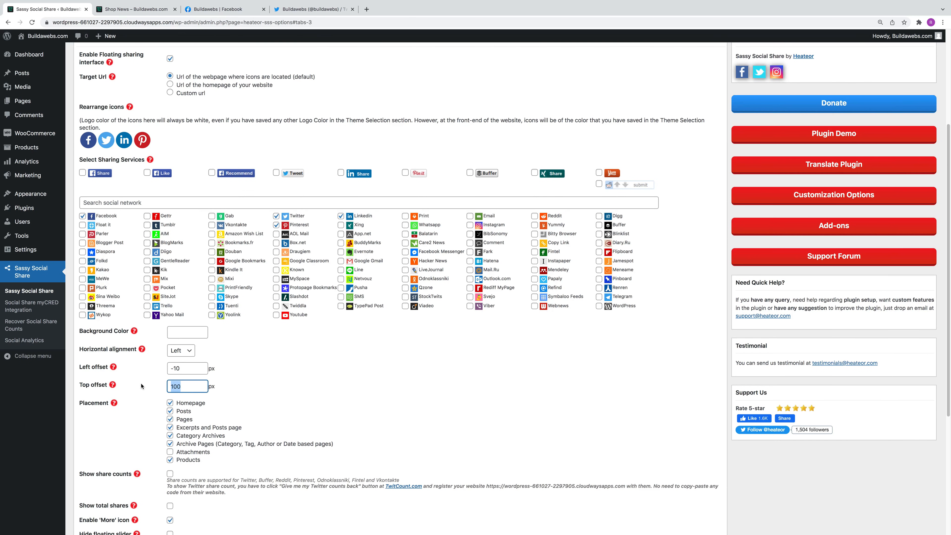
{"action": "type", "text": "300"}
{"action": "scroll", "coordinate": [182, 498], "scroll_direction": "down", "scroll_amount": 5}
{"action": "left_click", "coordinate": [98, 452]}
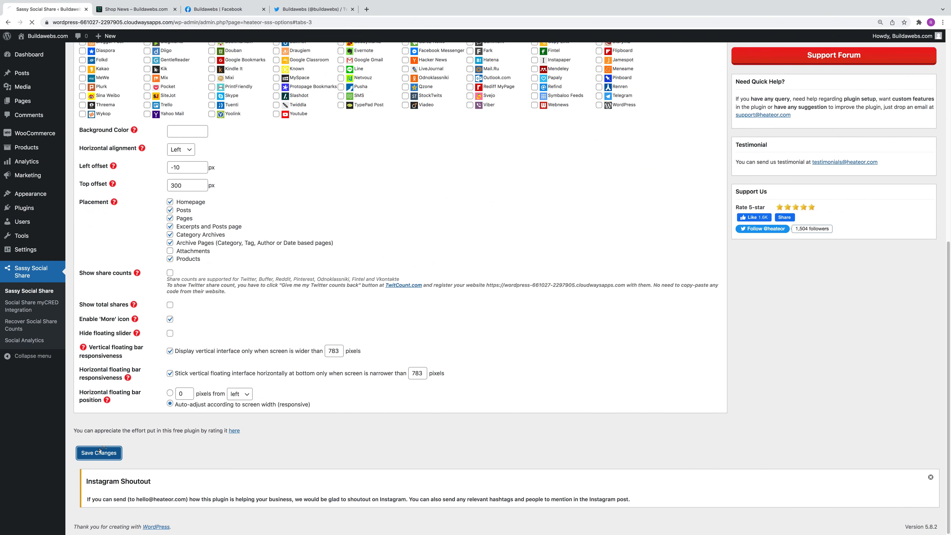
- Reload the Shop News page to check the floating share bar's vertical position
{"action": "left_click", "coordinate": [131, 5]}
{"action": "left_click", "coordinate": [32, 22]}
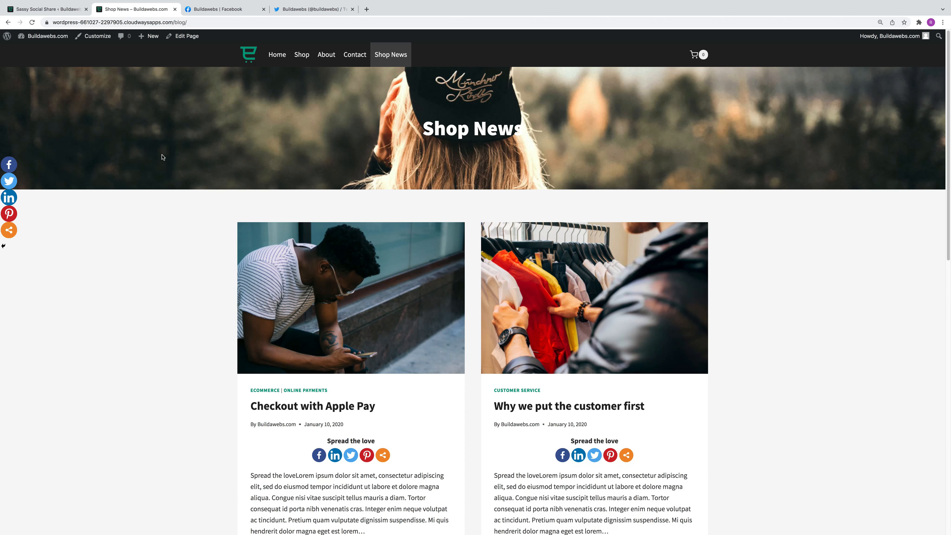
{"action": "left_click", "coordinate": [51, 8]}
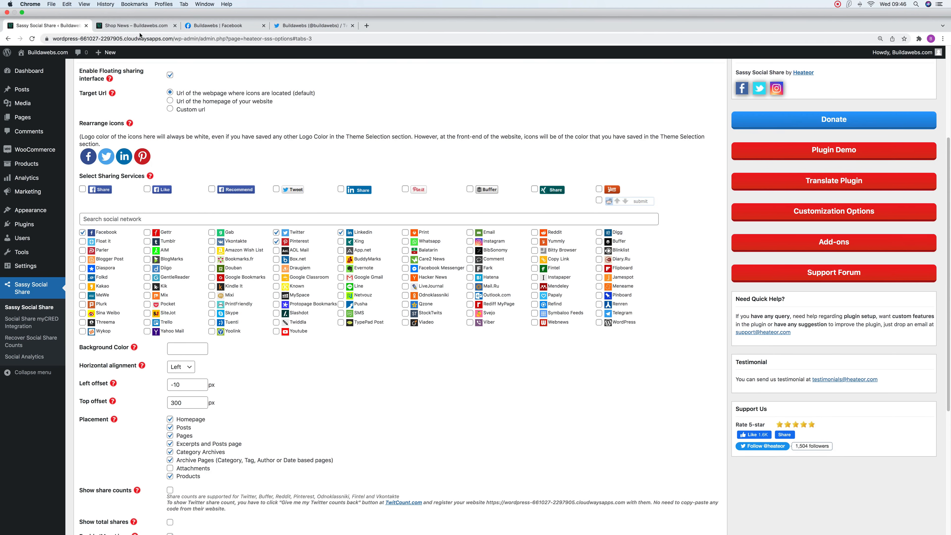
{"action": "left_click", "coordinate": [137, 26]}
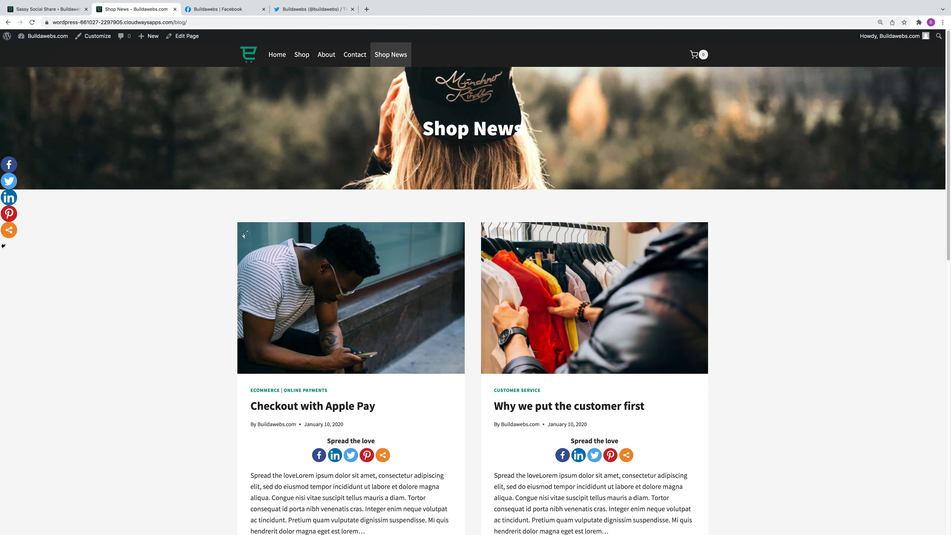
- Inspect the Shop News page in the browser's Galaxy S5 mobile preview at 100% zoom
{"action": "right_click", "coordinate": [767, 269]}
{"action": "left_click", "coordinate": [783, 380]}
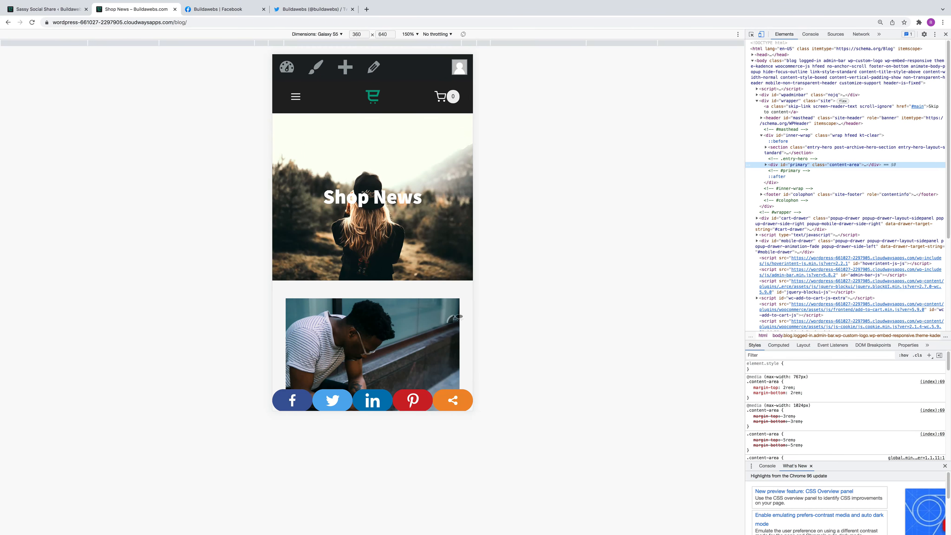
{"action": "left_click", "coordinate": [409, 35]}
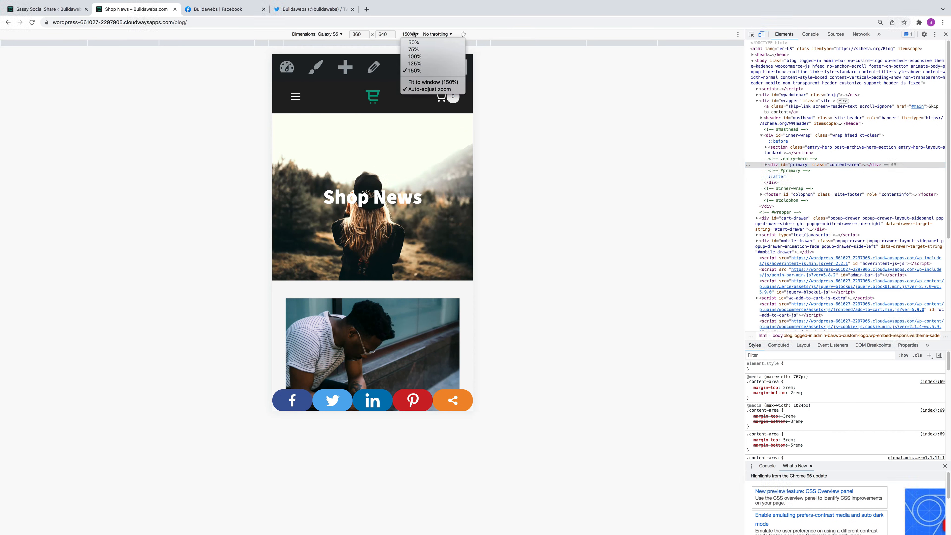
{"action": "left_click", "coordinate": [418, 57]}
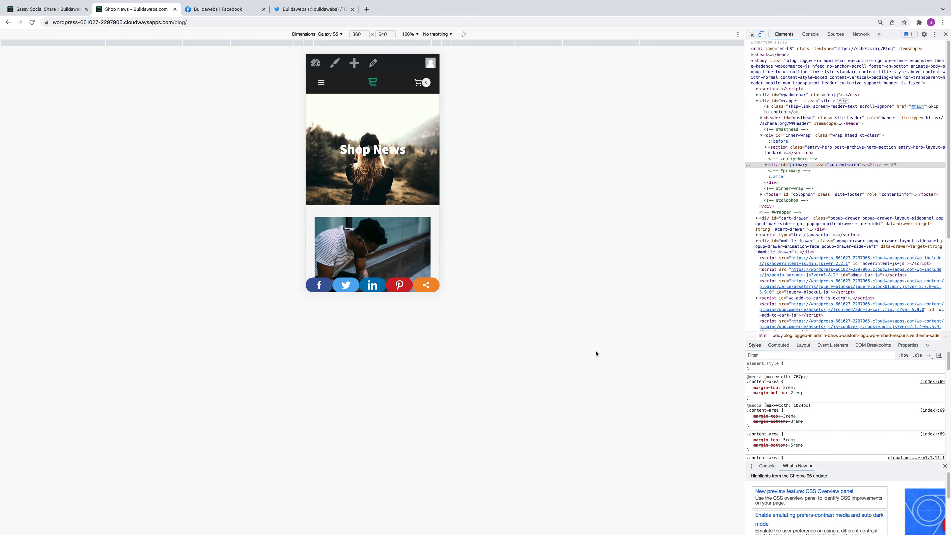
- Return to the Sassy Social Share settings and review the floating interface options, including placement and floating bar responsiveness
{"action": "left_click", "coordinate": [54, 13]}
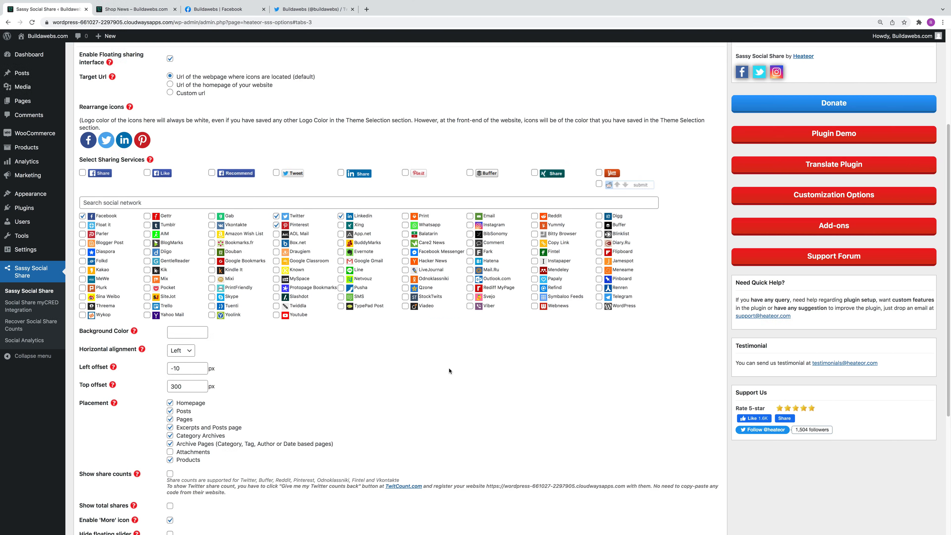
{"action": "scroll", "coordinate": [376, 354], "scroll_direction": "down", "scroll_amount": 5}
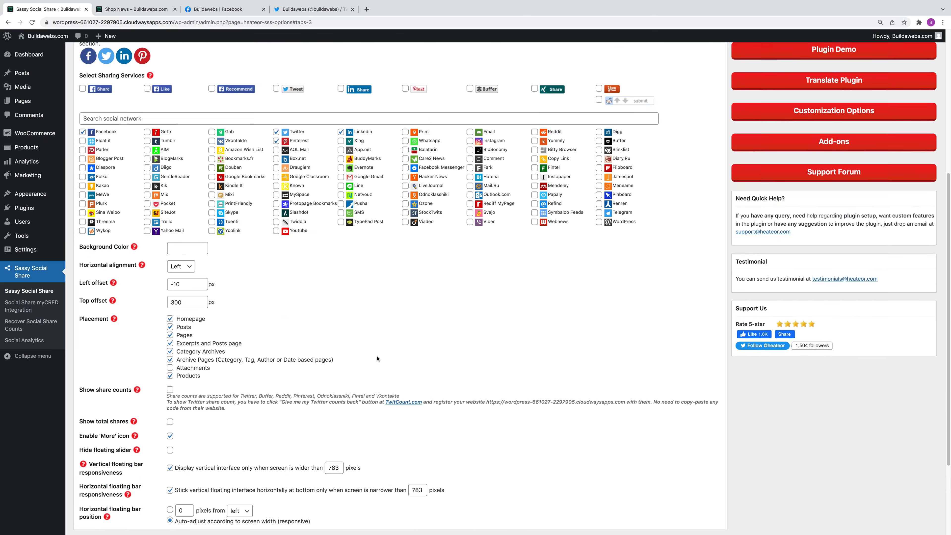
{"action": "scroll", "coordinate": [379, 362], "scroll_direction": "up", "scroll_amount": 10}
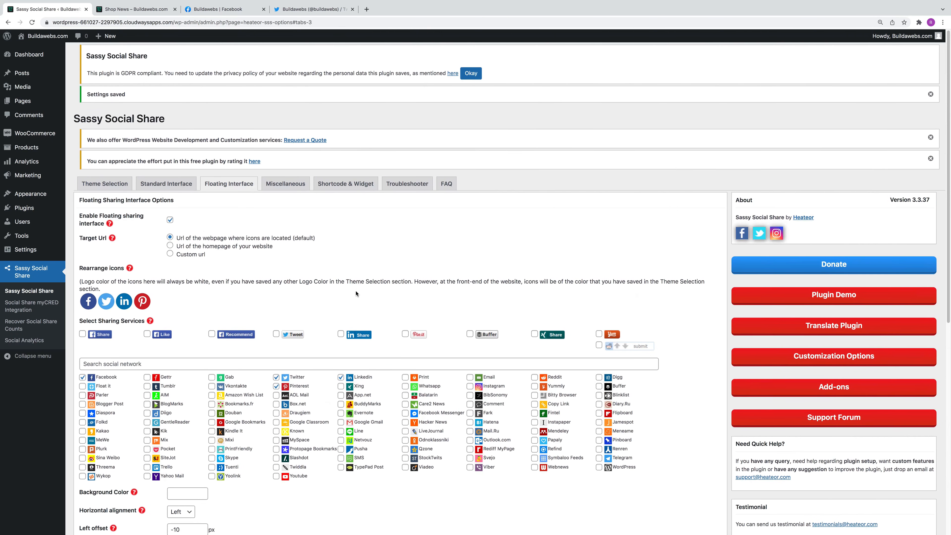
{"action": "scroll", "coordinate": [356, 287], "scroll_direction": "down", "scroll_amount": 12}
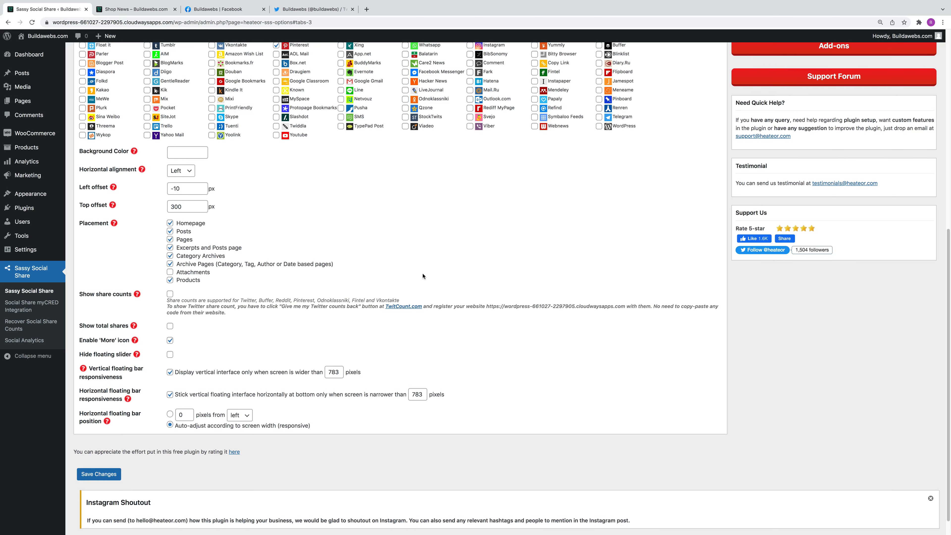
{"action": "scroll", "coordinate": [435, 309], "scroll_direction": "up", "scroll_amount": 10}
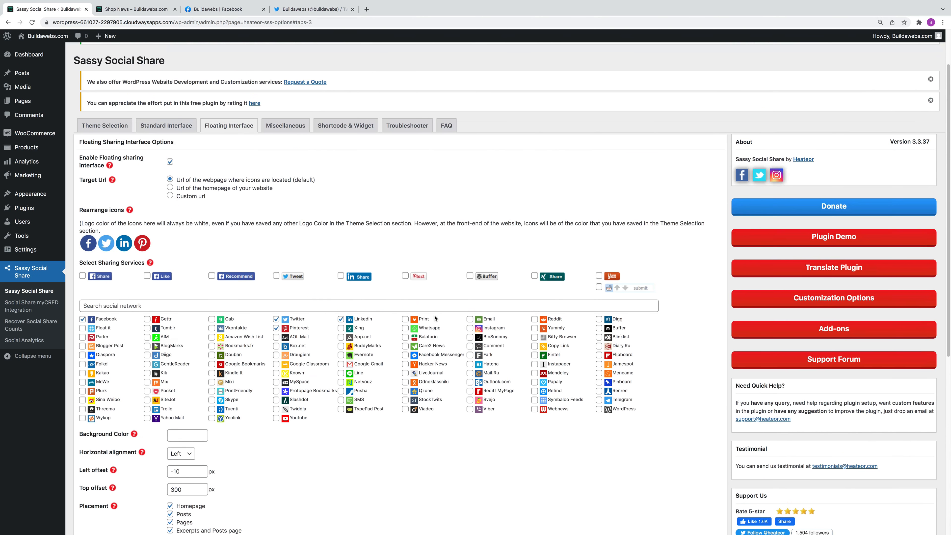